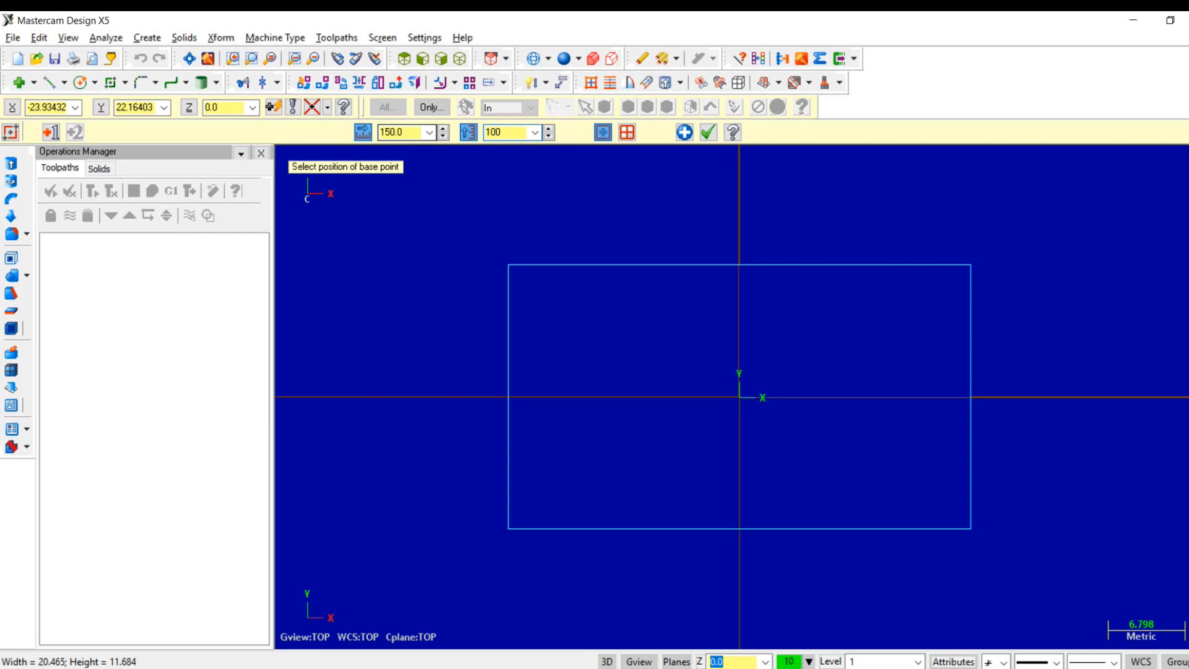
- Finish the 150 by 100 mm rectangle centred on the origin
{"action": "right_click", "coordinate": [711, 273]}
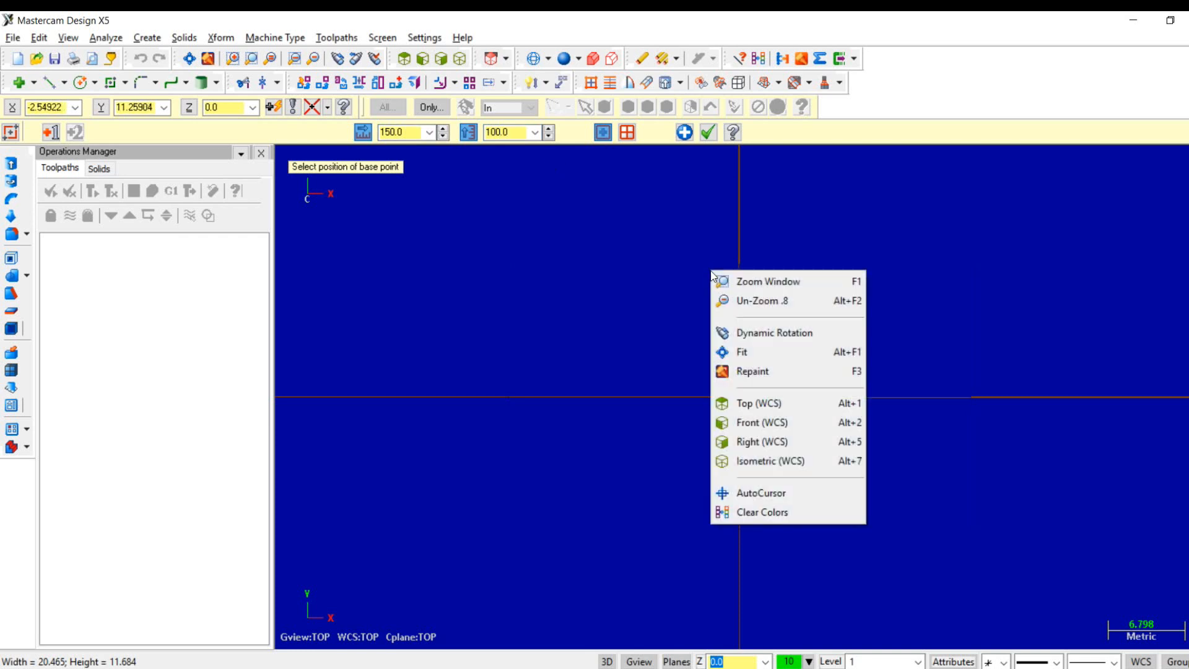
{"action": "left_click", "coordinate": [752, 352]}
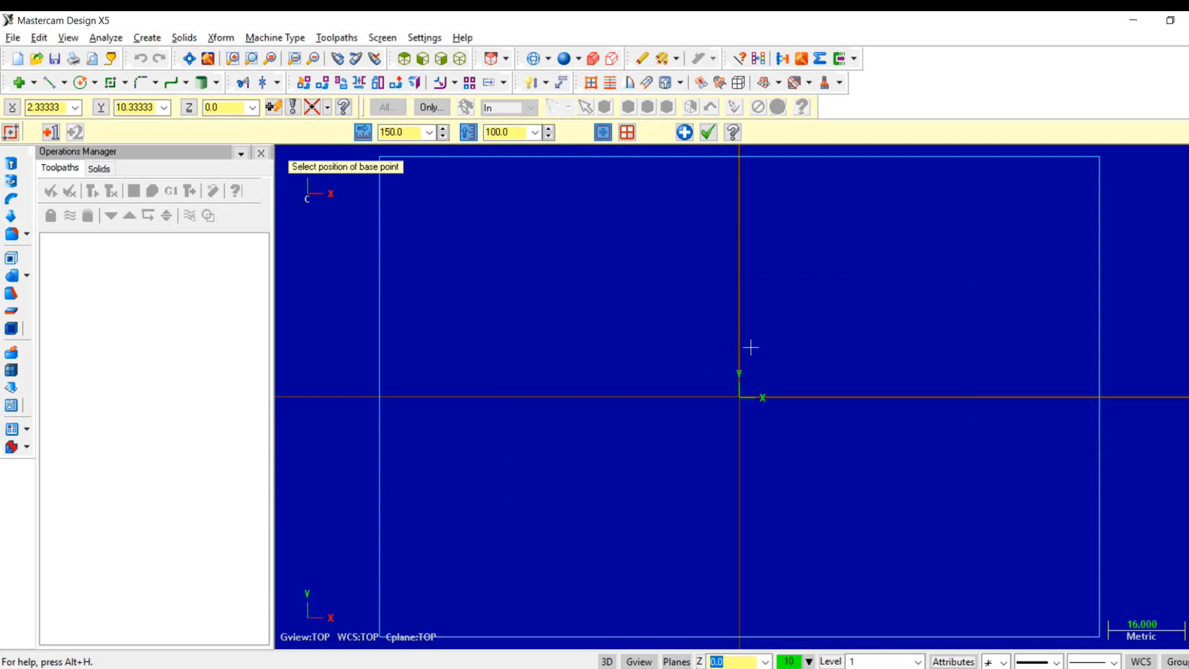
{"action": "scroll", "coordinate": [751, 348], "scroll_direction": "down", "scroll_amount": 3}
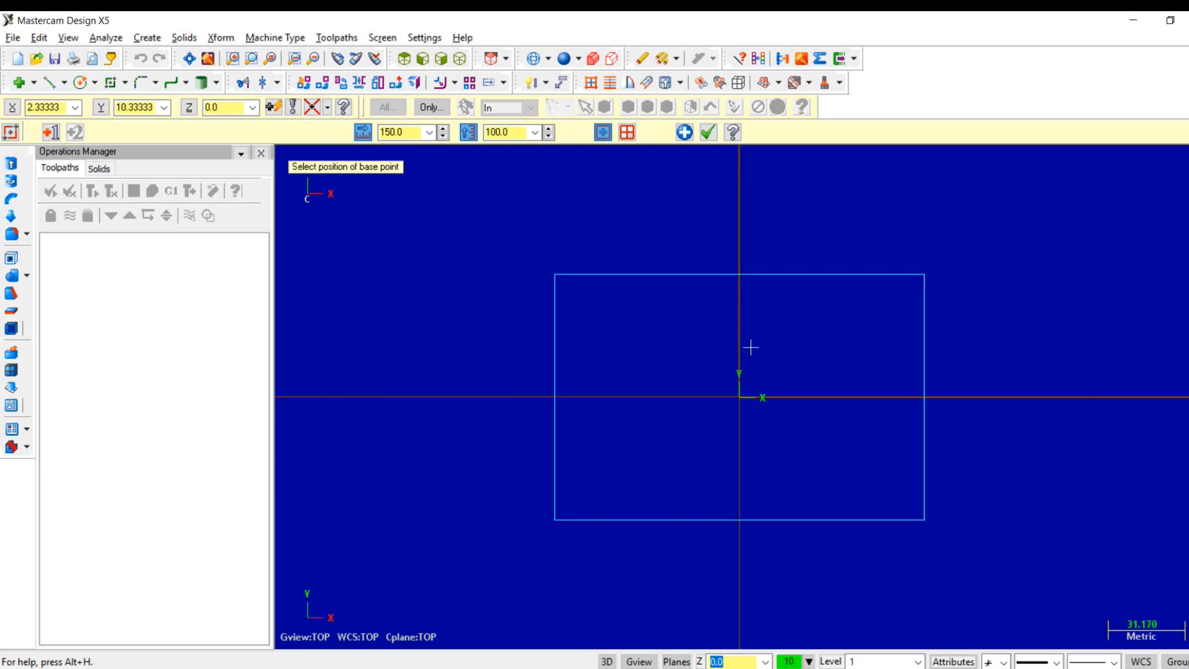
{"action": "left_click", "coordinate": [708, 132]}
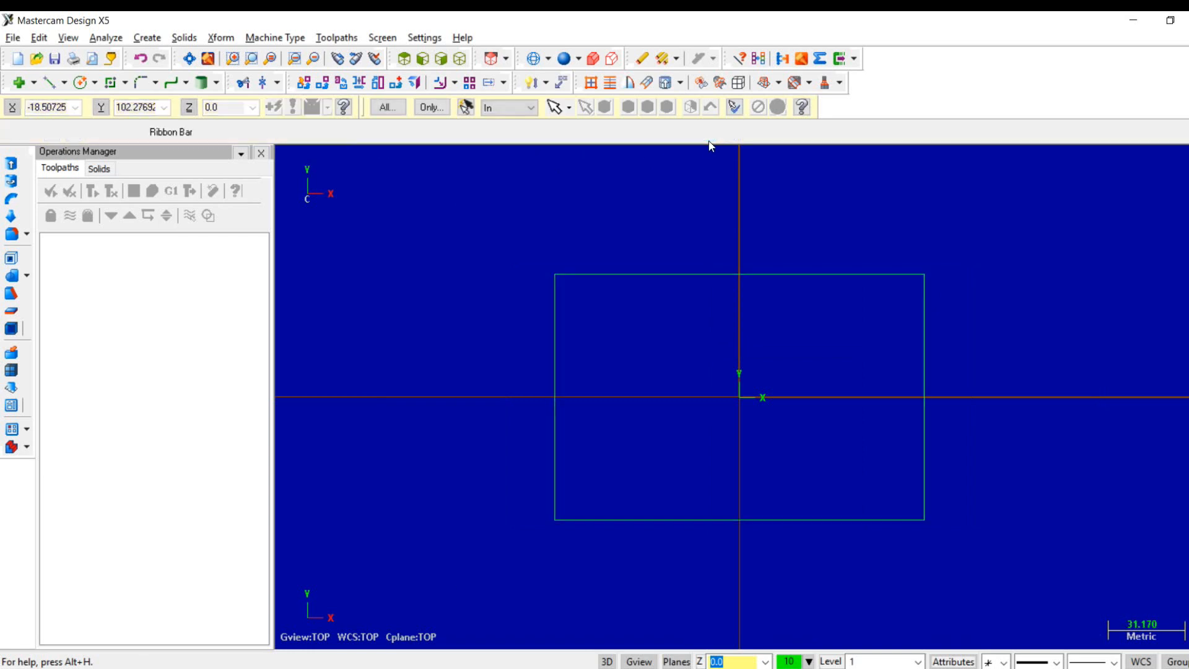
- Consult the slot dimensions in the Word exam drawing and set up an obround rectangular shape anchored at its centre in Mastercam
{"action": "key", "text": "alt+Tab"}
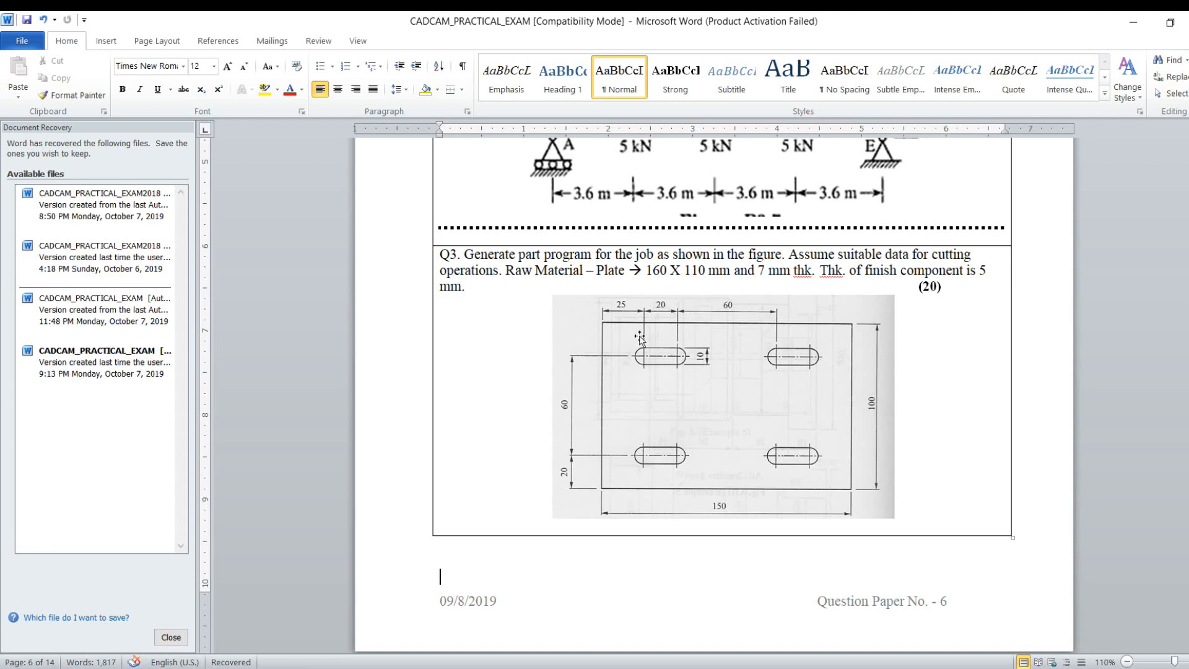
{"action": "key", "text": "alt+Tab"}
{"action": "key", "text": "alt+Tab"}
{"action": "key", "text": "alt+Tab"}
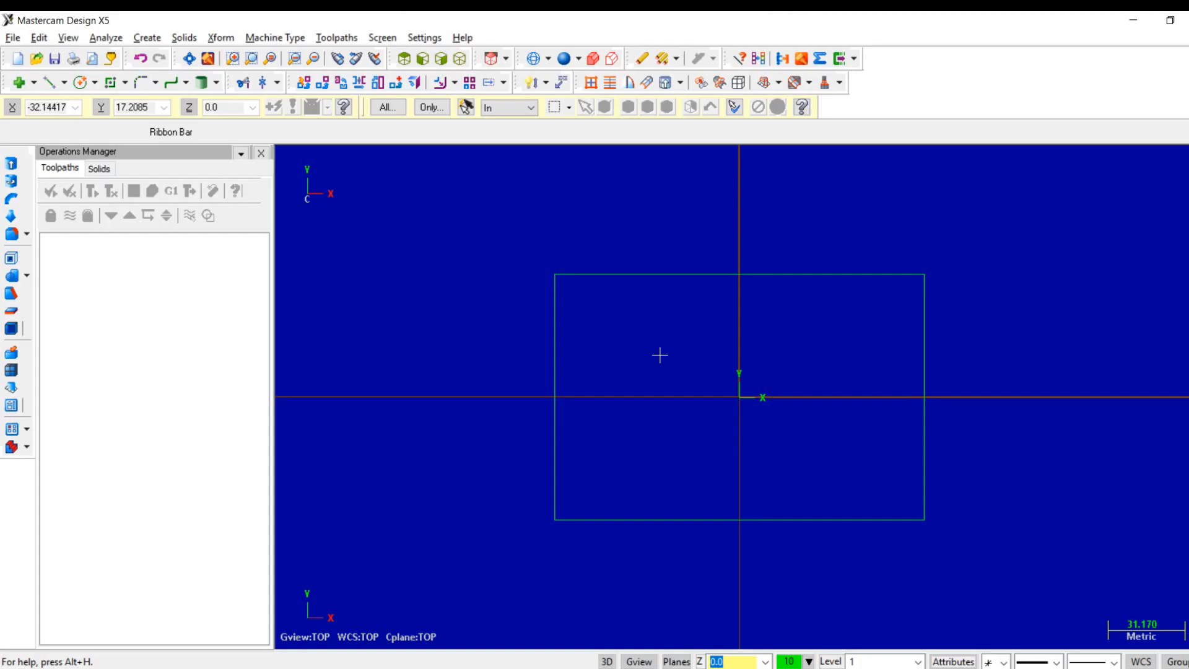
{"action": "left_click", "coordinate": [124, 84]}
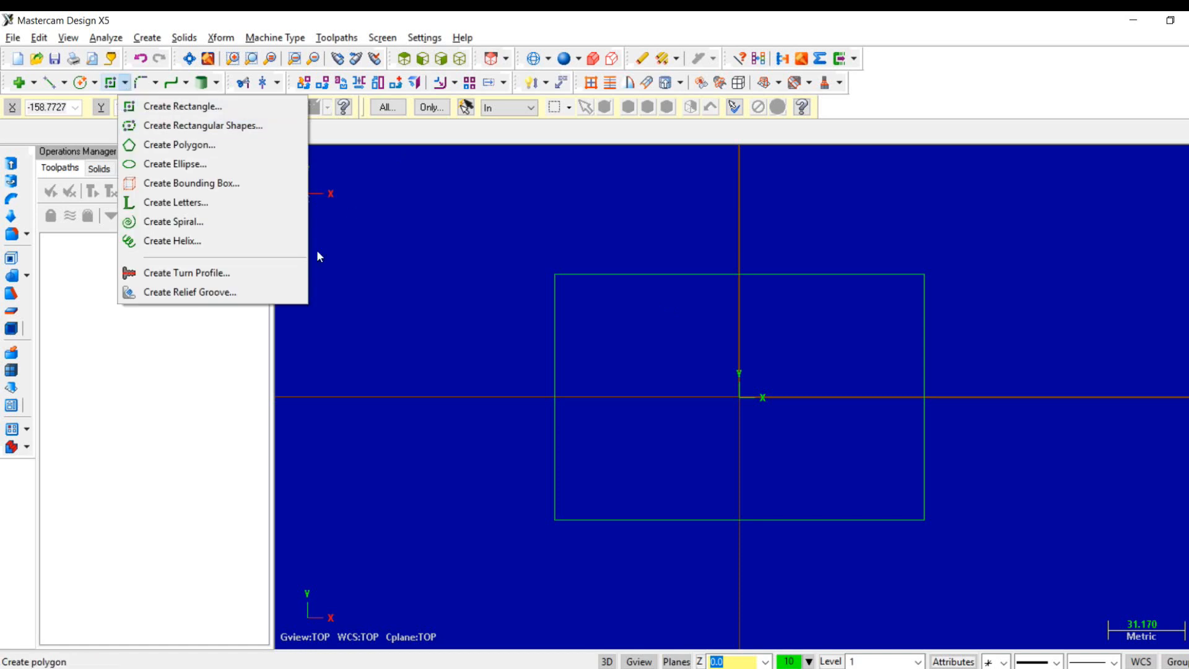
{"action": "left_click", "coordinate": [124, 84]}
{"action": "left_click", "coordinate": [148, 39]}
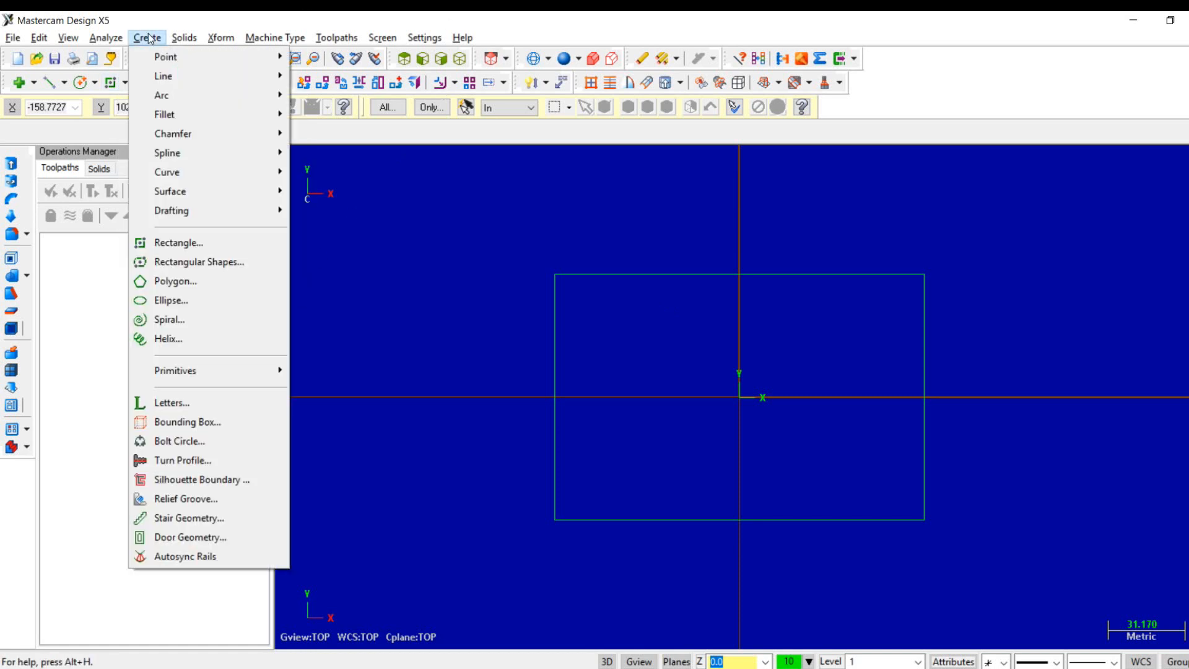
{"action": "left_click", "coordinate": [176, 262]}
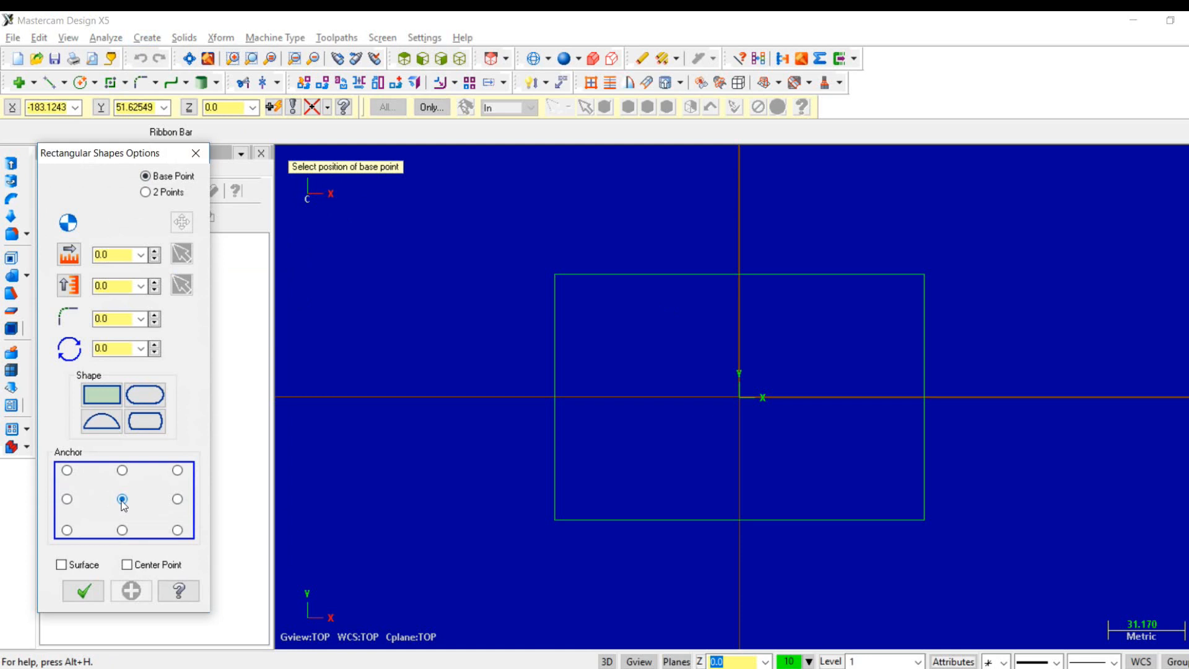
{"action": "left_click", "coordinate": [145, 395]}
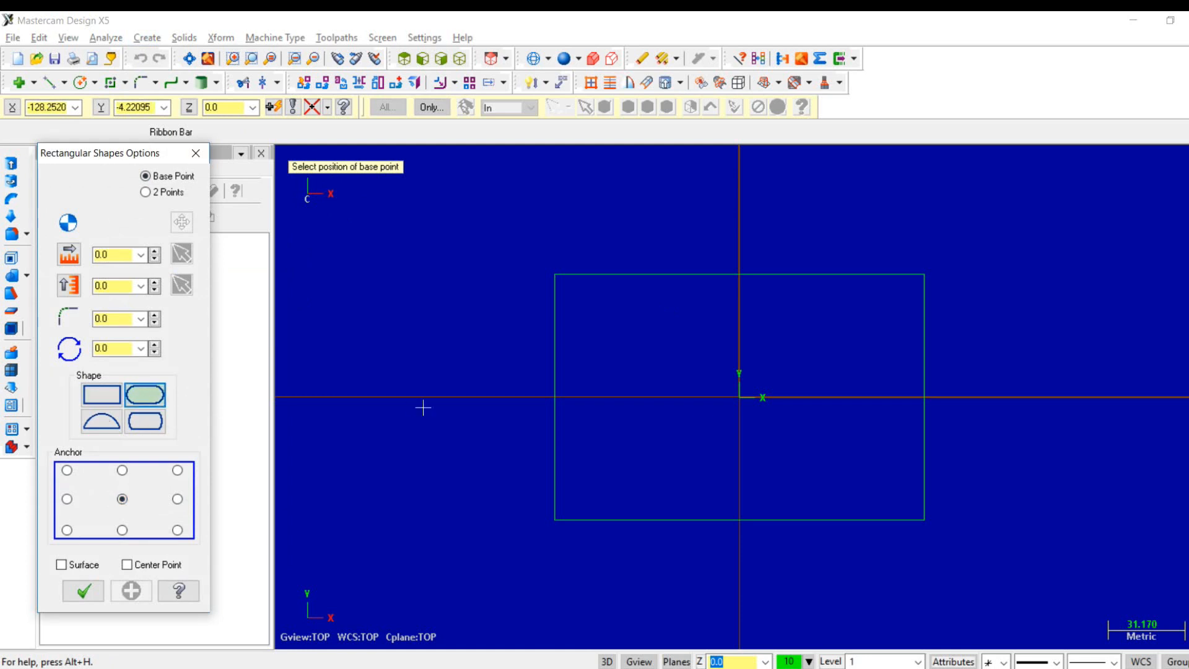
{"action": "key", "text": "alt+Tab"}
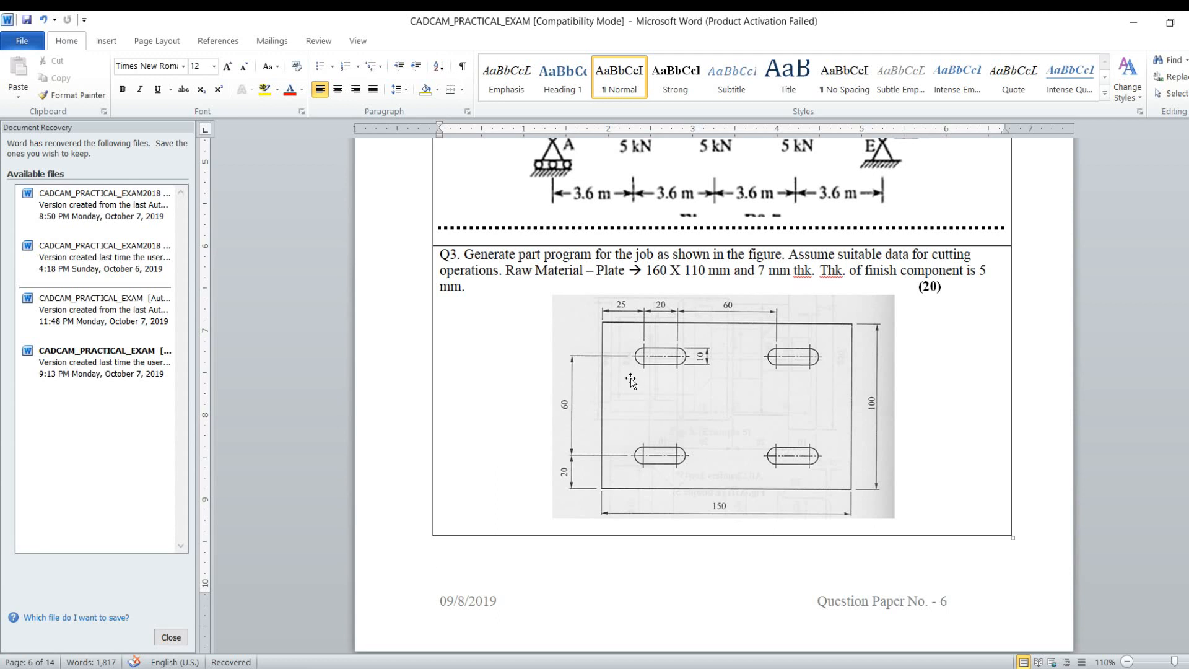
{"action": "key", "text": "alt+Tab"}
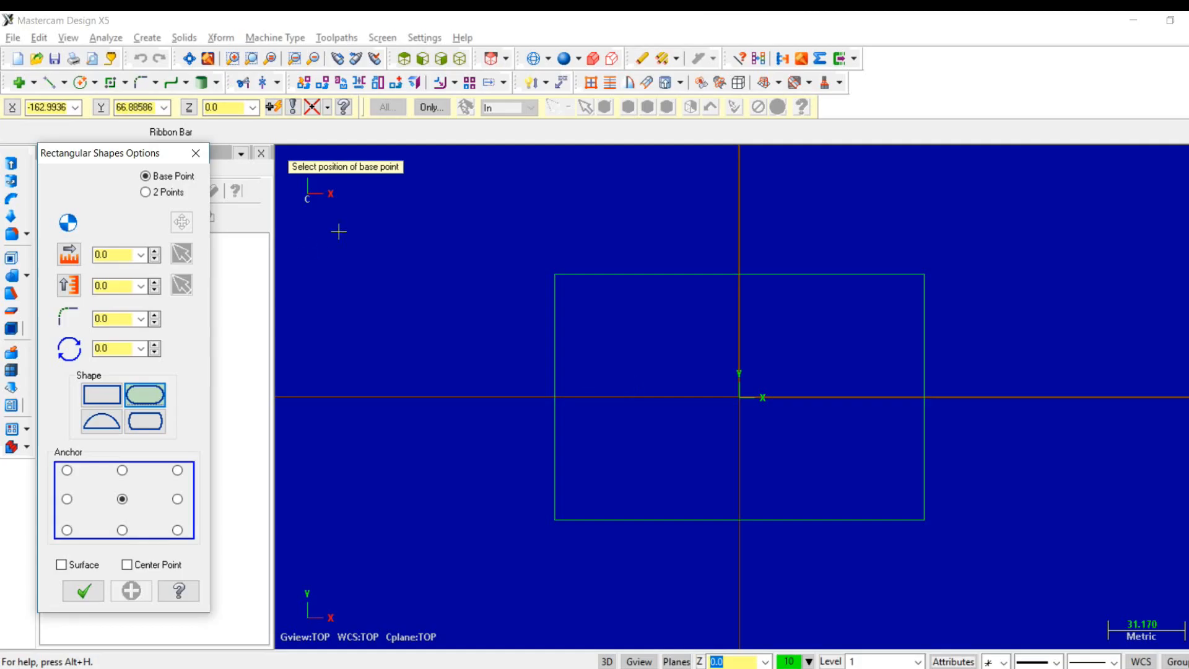
- Sketch an obround slot about 35.6 by 12.7 mm with its base point at X -40, Y 30
{"action": "left_click", "coordinate": [57, 108]}
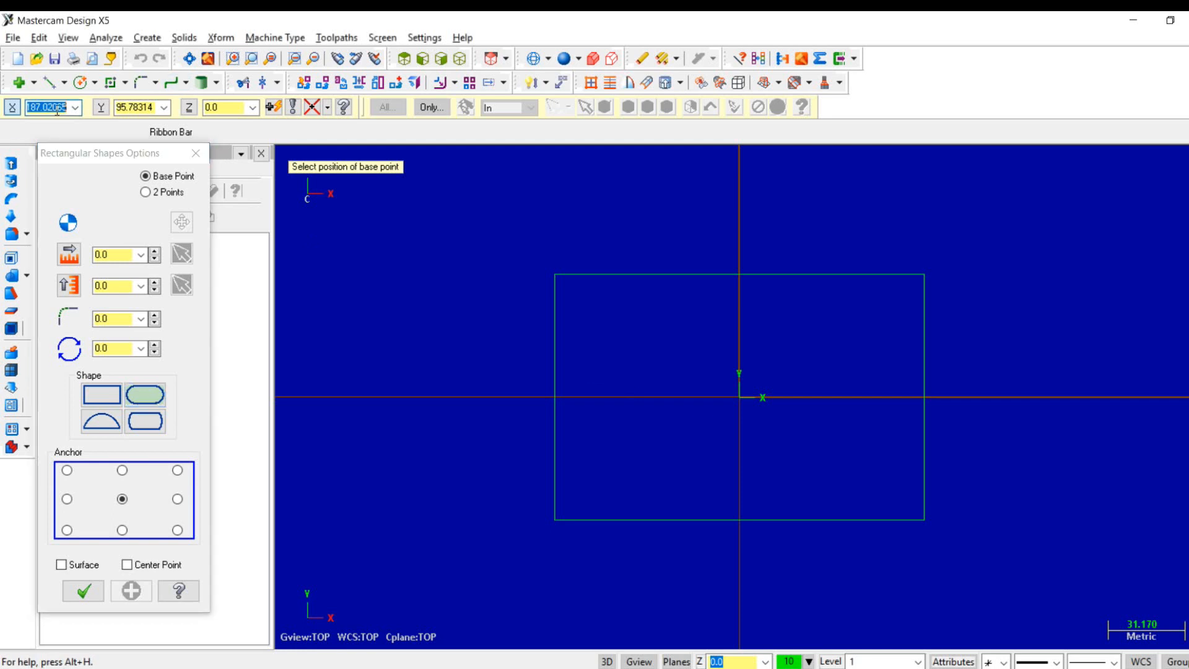
{"action": "type", "text": "-40"}
{"action": "key", "text": "Tab"}
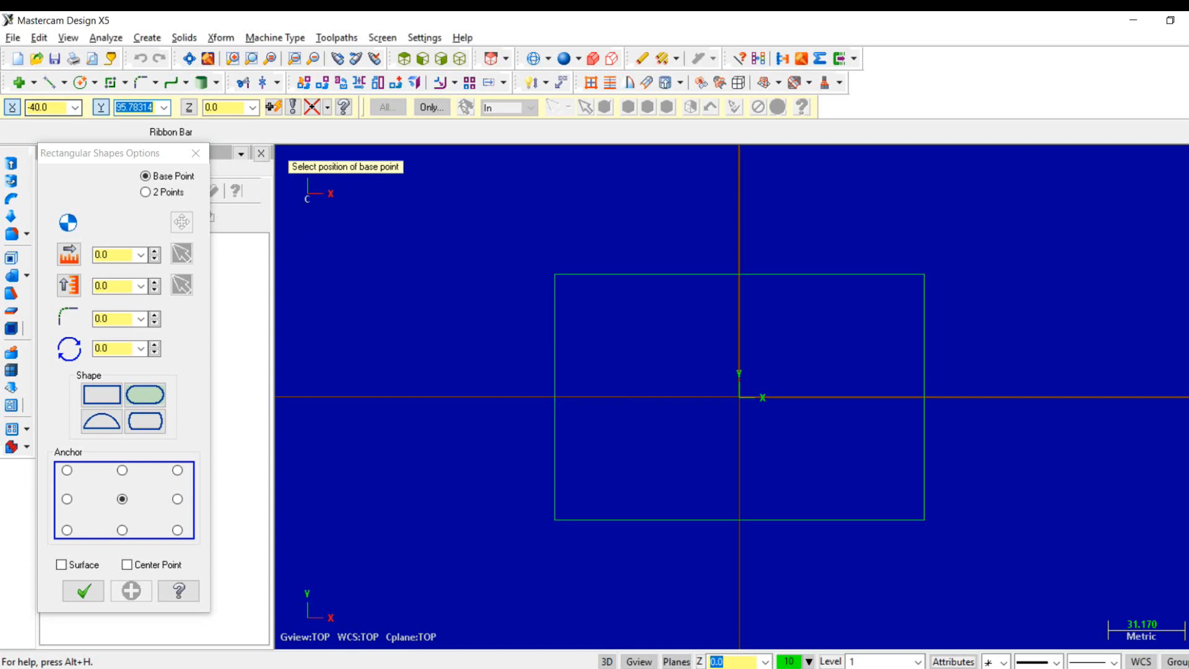
{"action": "type", "text": "30"}
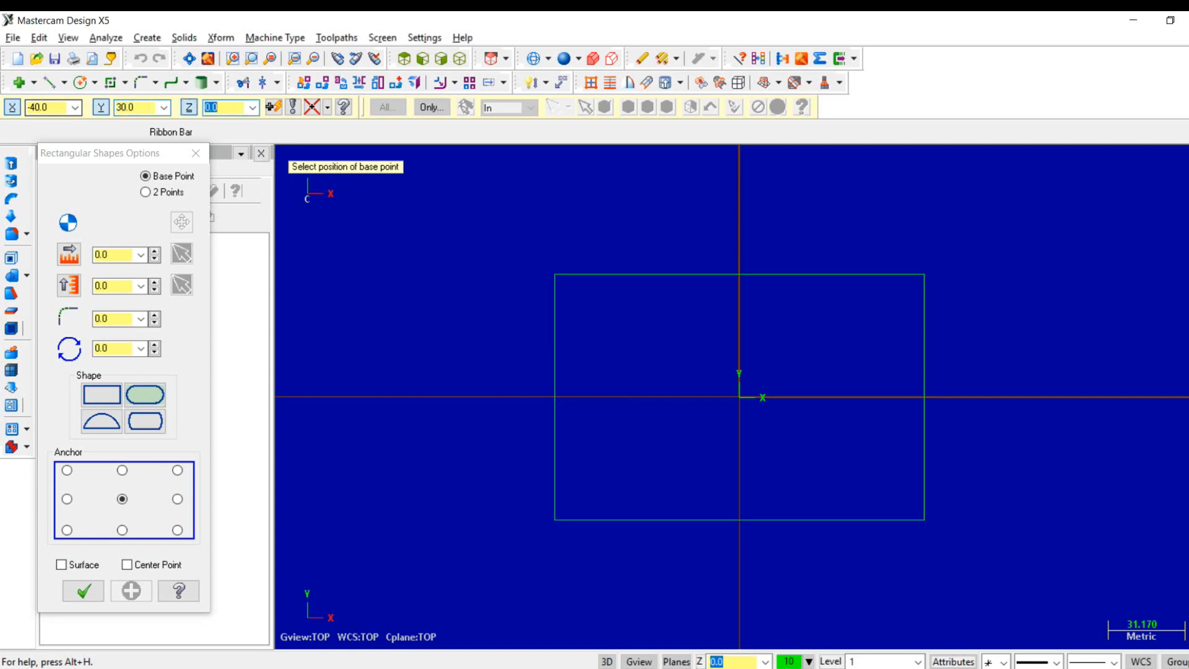
{"action": "key", "text": "Return"}
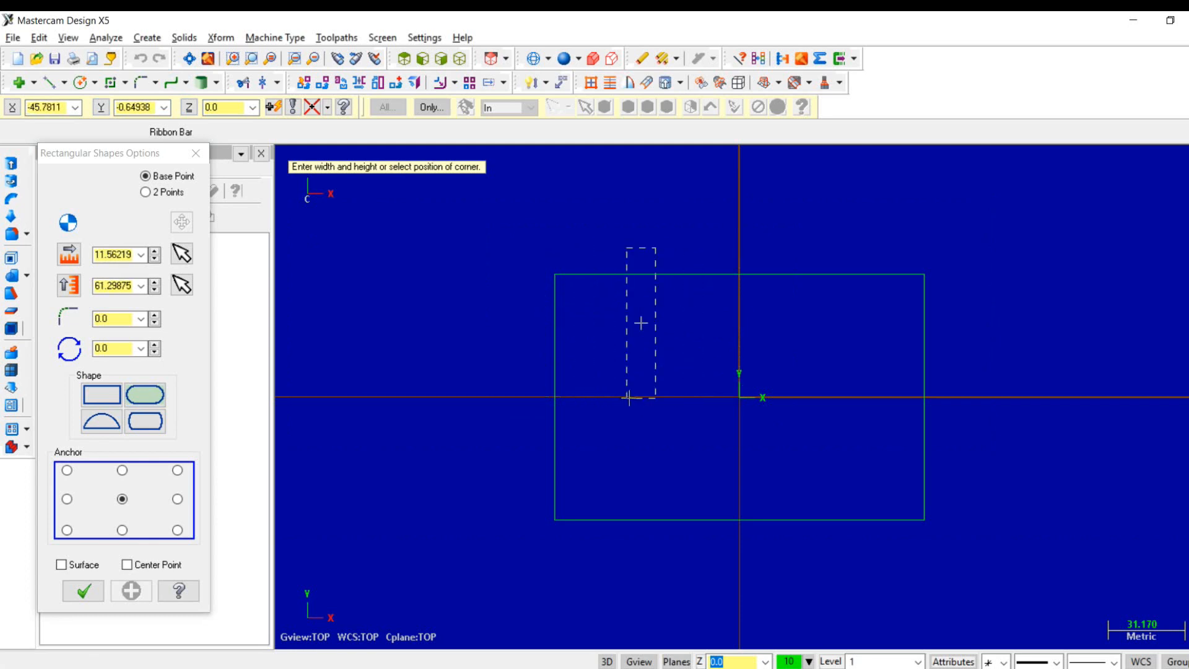
{"action": "left_click", "coordinate": [596, 306]}
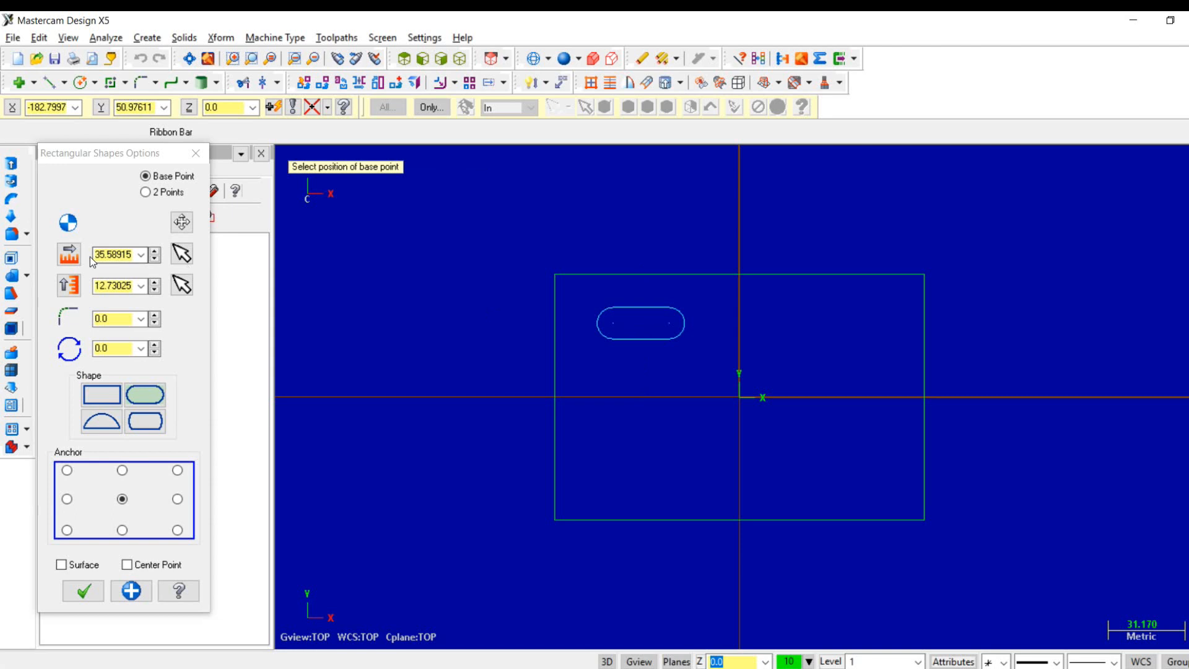
- Set the first slot's width to 30 mm and height to 10 mm, and apply it ready for another shape
{"action": "left_click", "coordinate": [110, 253]}
{"action": "type", "text": "30"}
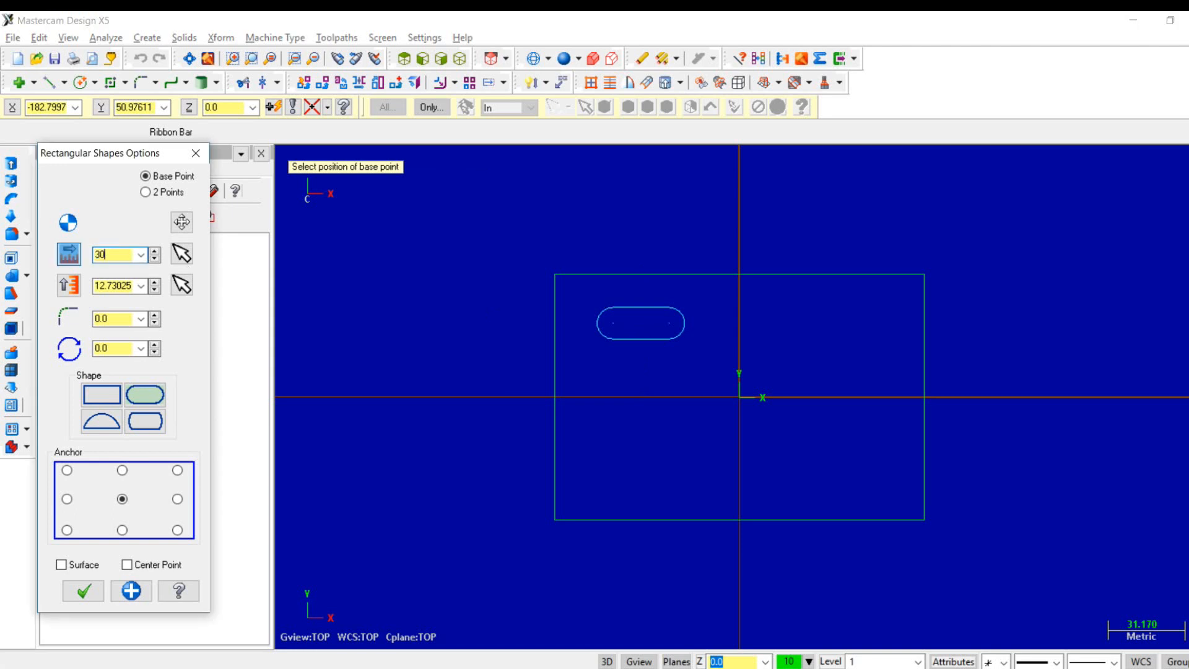
{"action": "key", "text": "Tab"}
{"action": "type", "text": "10"}
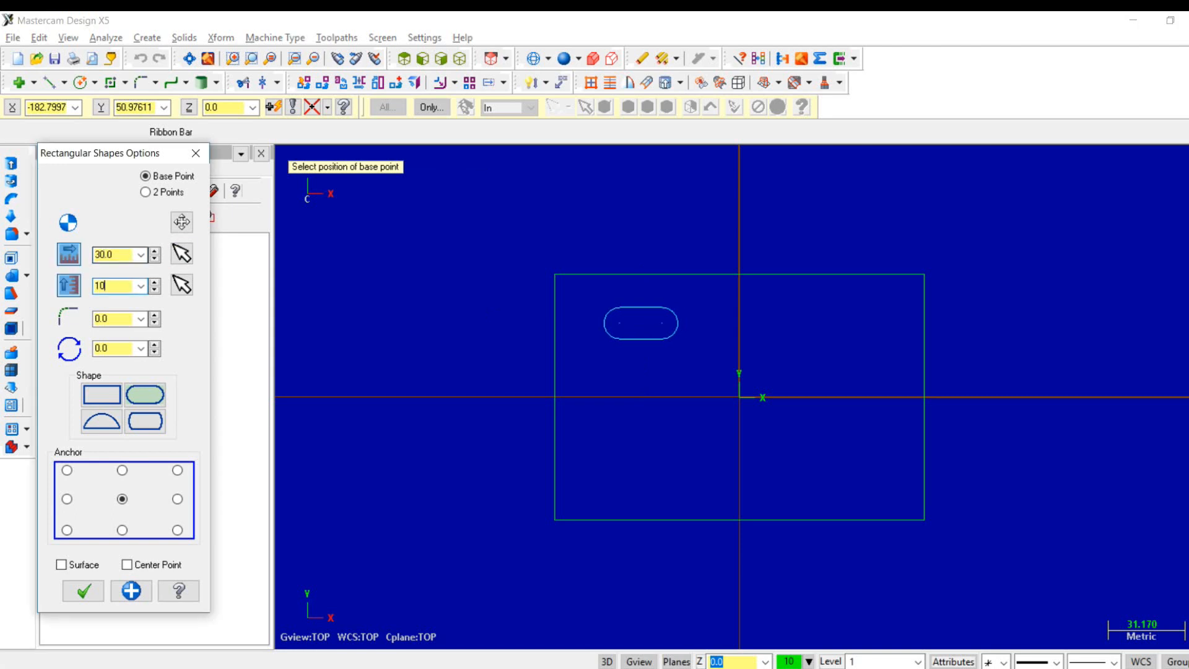
{"action": "key", "text": "Return"}
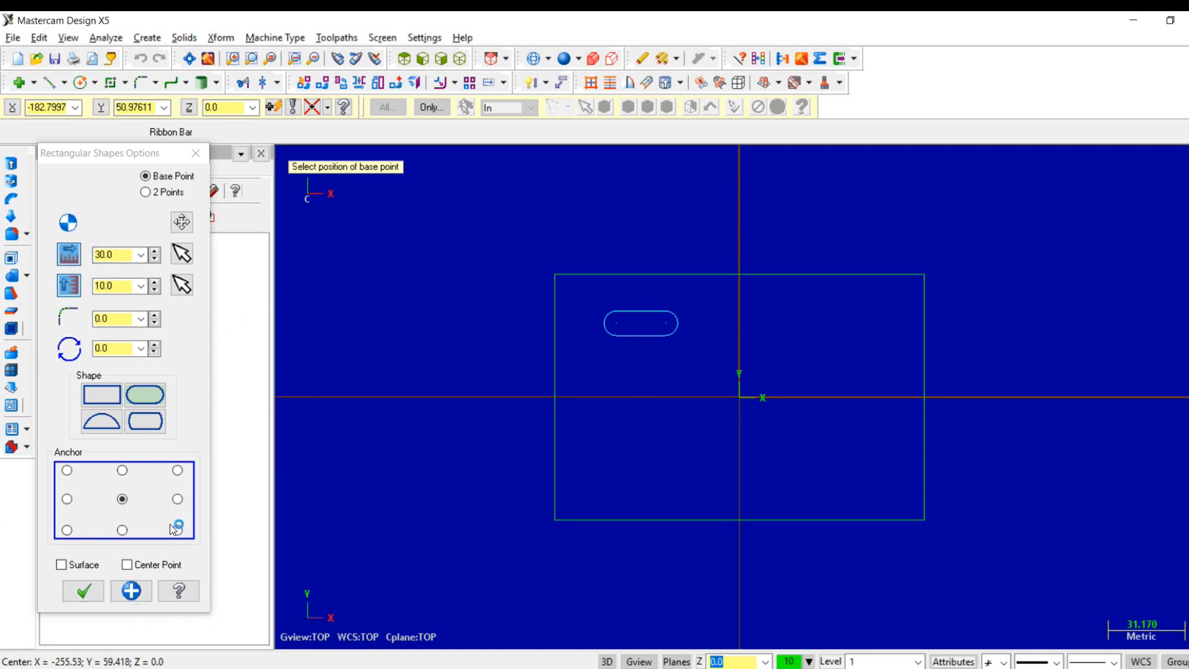
{"action": "left_click", "coordinate": [132, 591]}
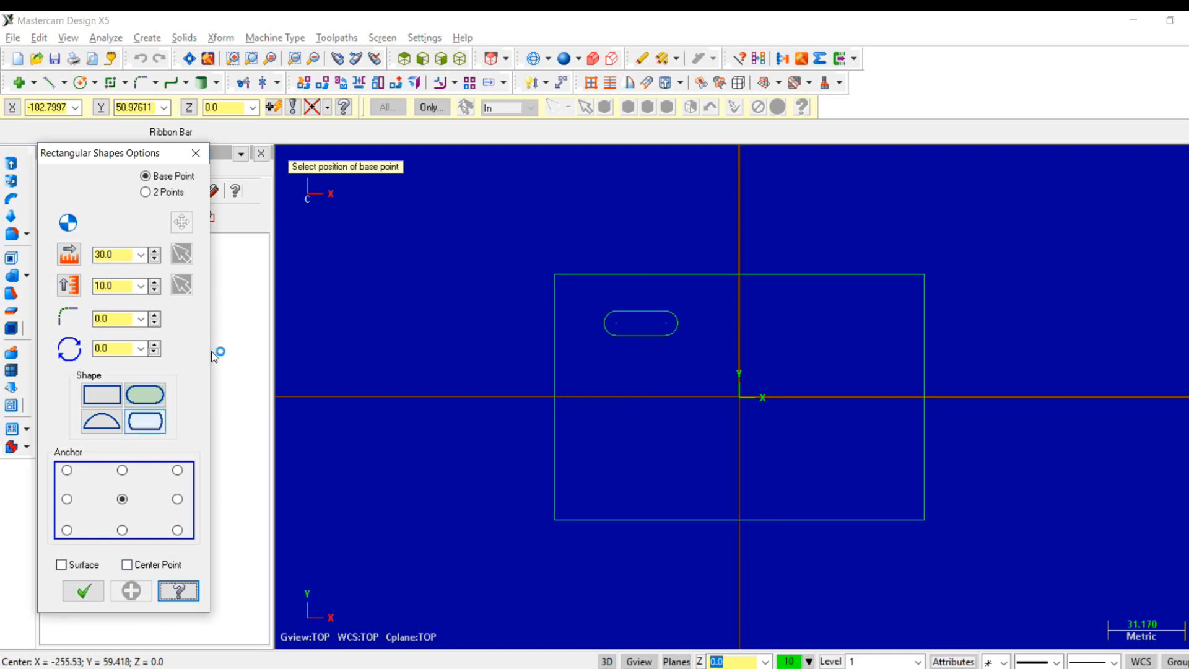
- Sketch a second obround slot about 47.5 by 12.7 mm with its base point at X 40, Y 30
{"action": "left_click", "coordinate": [50, 107]}
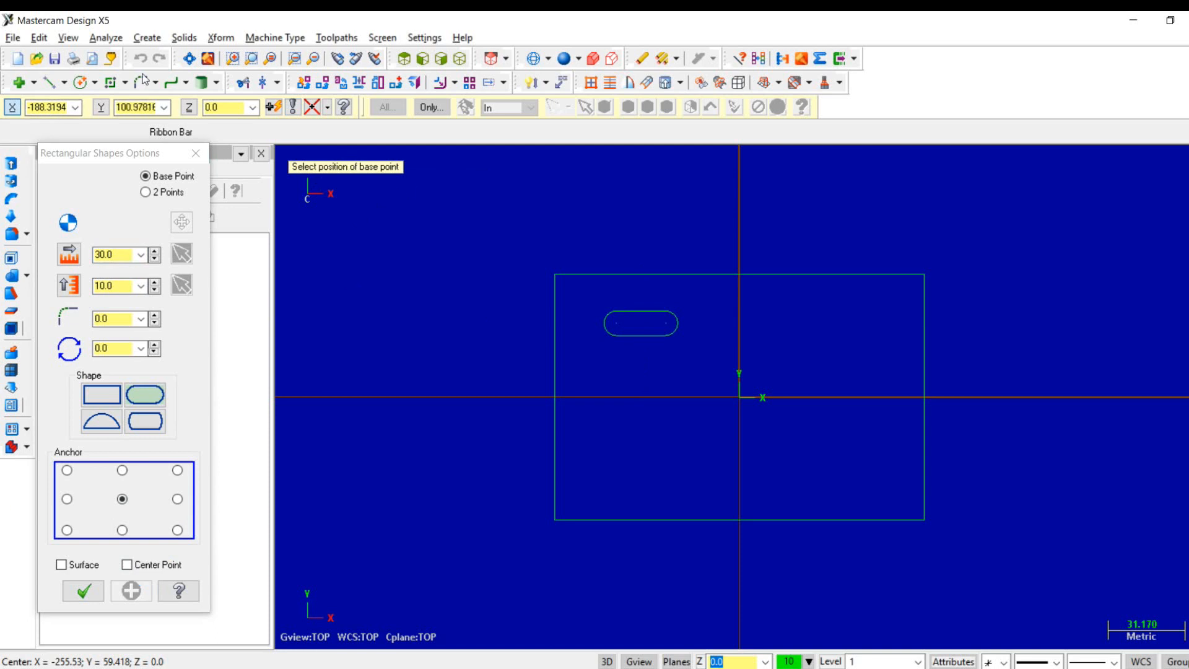
{"action": "left_click", "coordinate": [45, 109]}
{"action": "type", "text": "40"}
{"action": "key", "text": "Tab"}
{"action": "type", "text": "30"}
{"action": "key", "text": "Tab"}
{"action": "key", "text": "Return"}
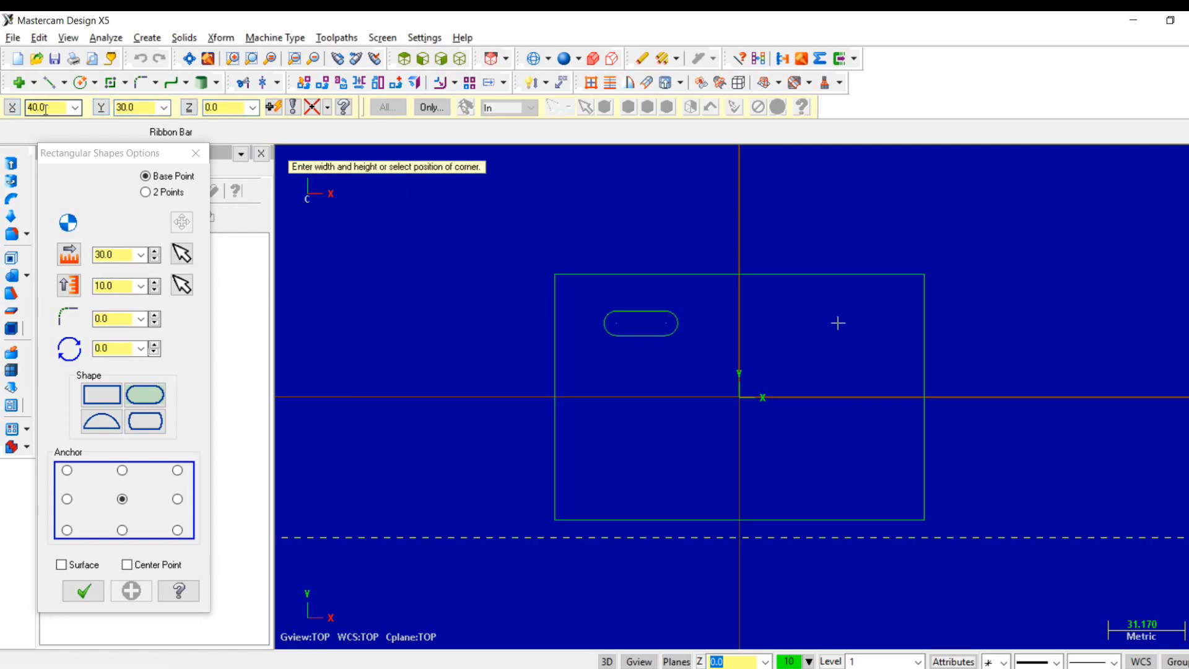
{"action": "left_click", "coordinate": [778, 308]}
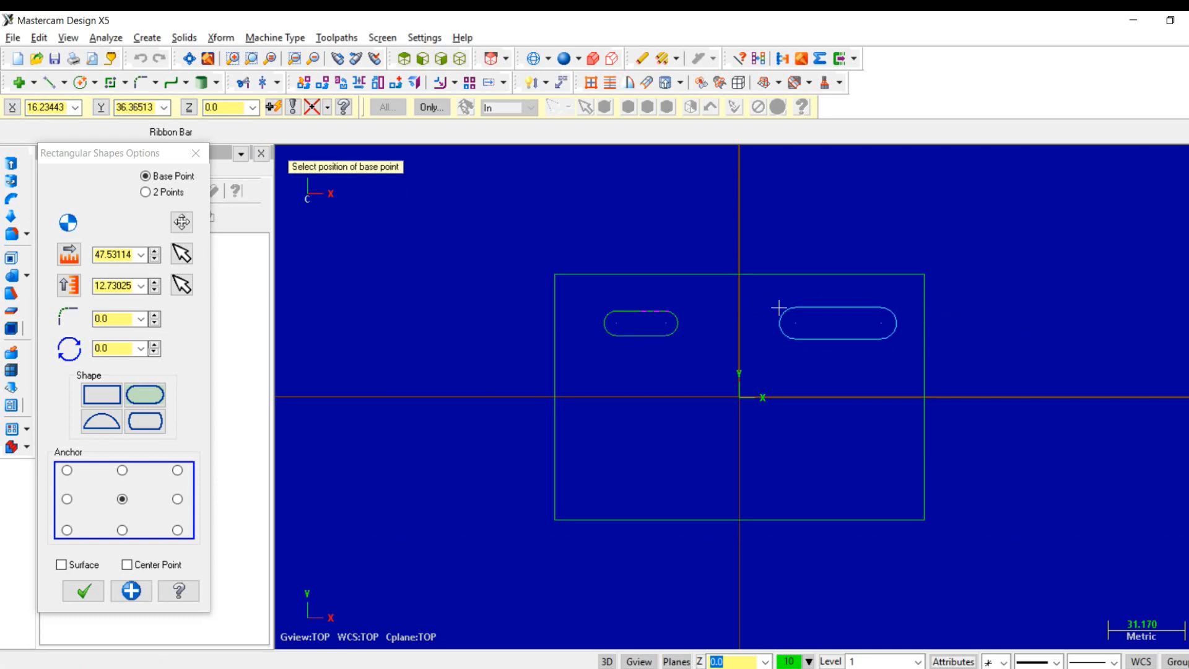
- Set the second slot's width to 30 mm and height to 10 mm, and finish creating rectangular shapes
{"action": "left_click", "coordinate": [115, 256]}
{"action": "type", "text": "30.0"}
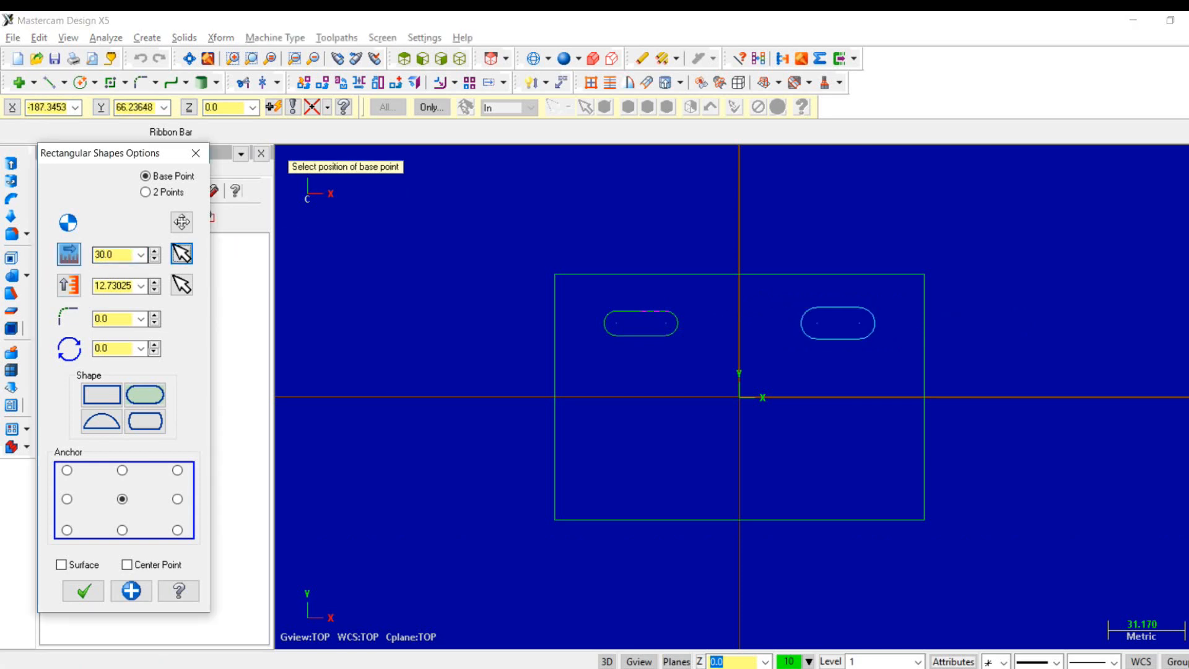
{"action": "key", "text": "Tab"}
{"action": "type", "text": "10"}
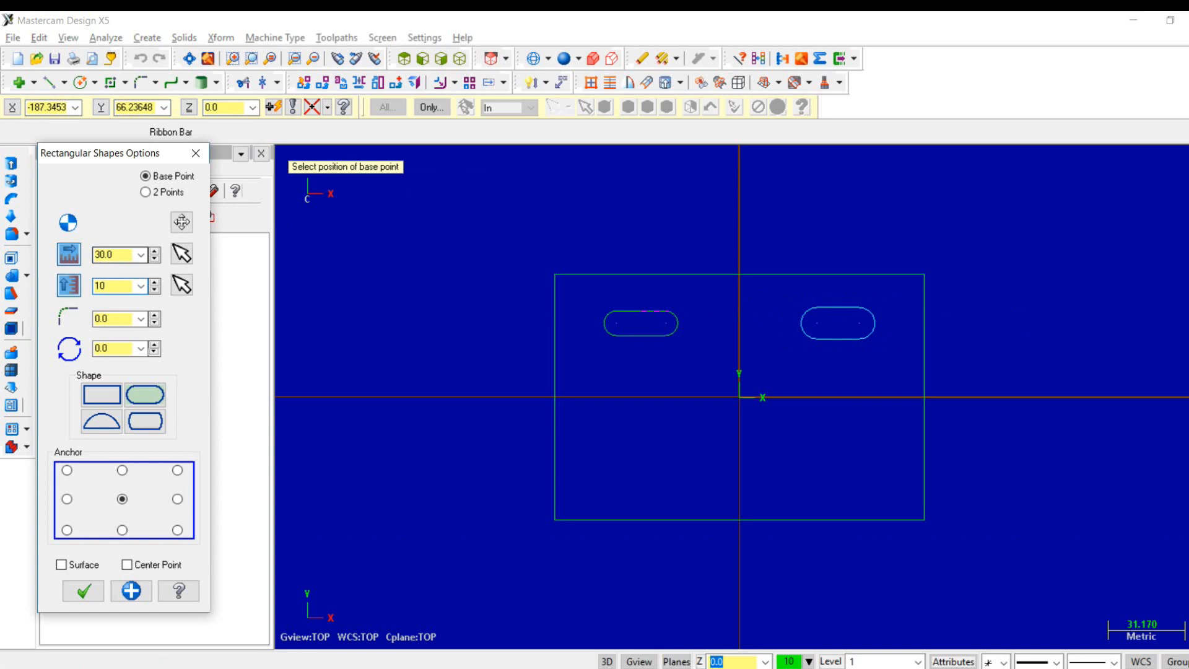
{"action": "key", "text": "Tab"}
{"action": "key", "text": "Tab"}
{"action": "key", "text": "Tab"}
{"action": "key", "text": "Return"}
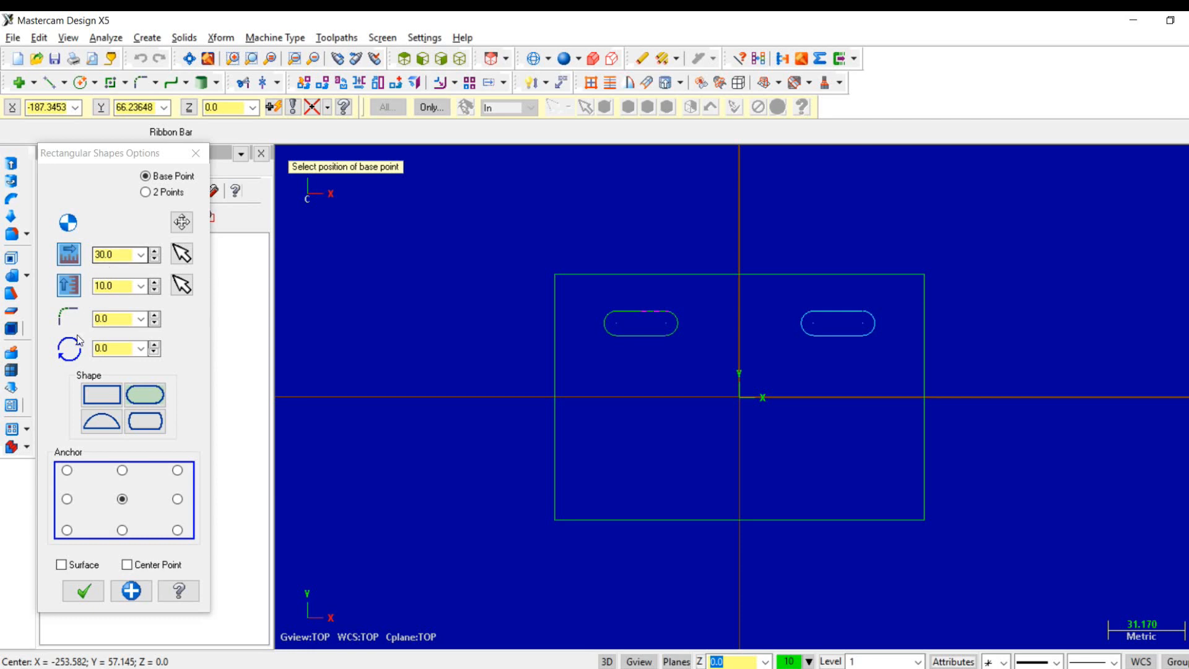
{"action": "left_click", "coordinate": [154, 403]}
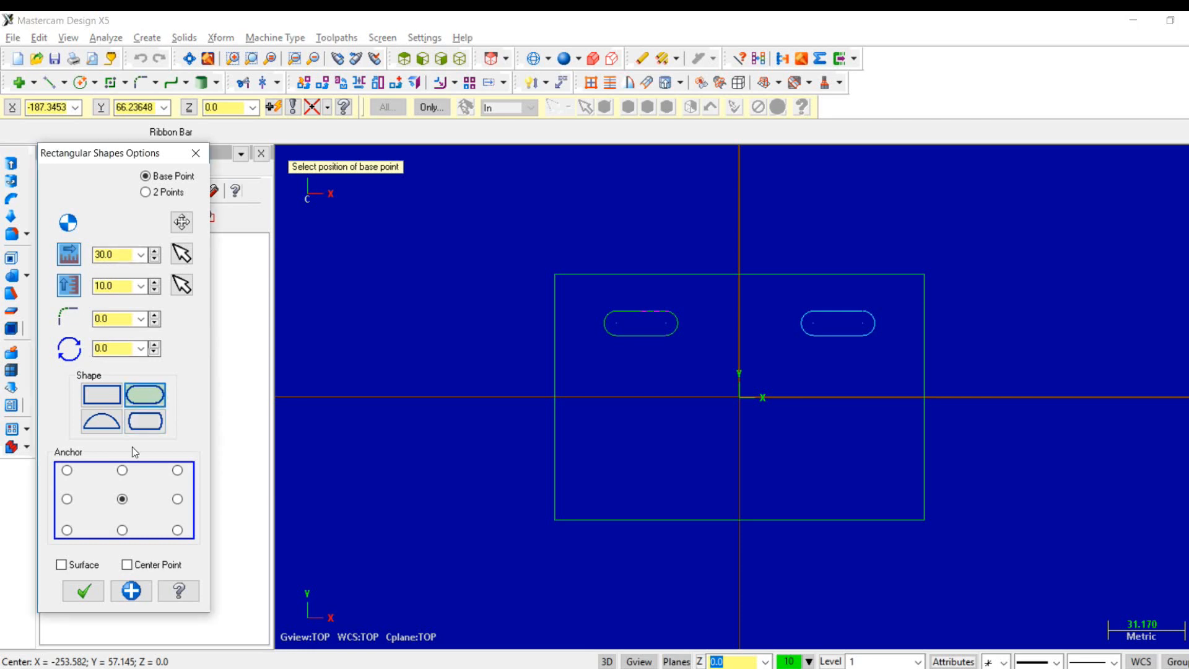
{"action": "left_click", "coordinate": [124, 499]}
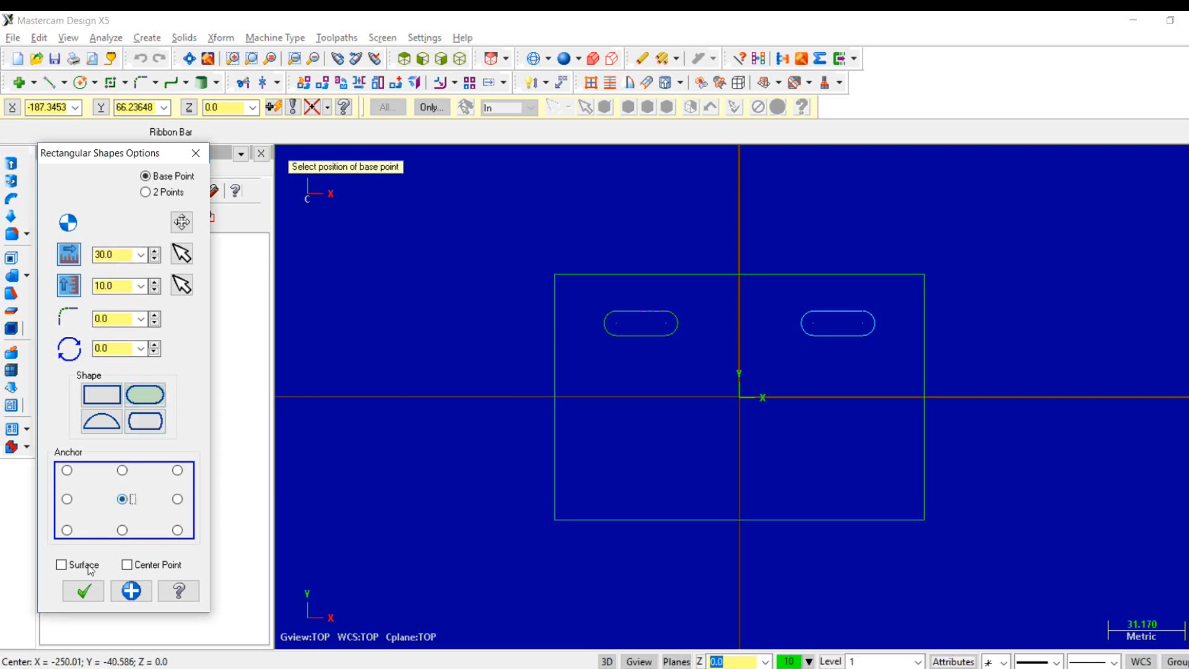
{"action": "left_click", "coordinate": [90, 593]}
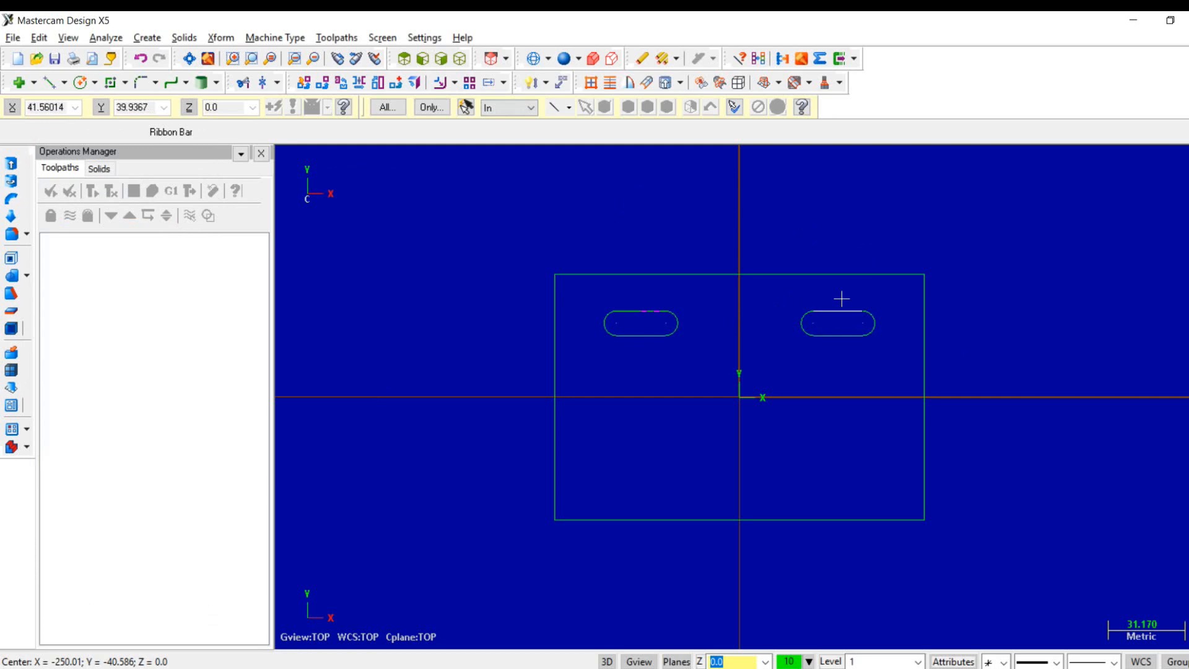
- Start Translate and select both upper slots with a window as the entities to translate
{"action": "left_click", "coordinate": [229, 41]}
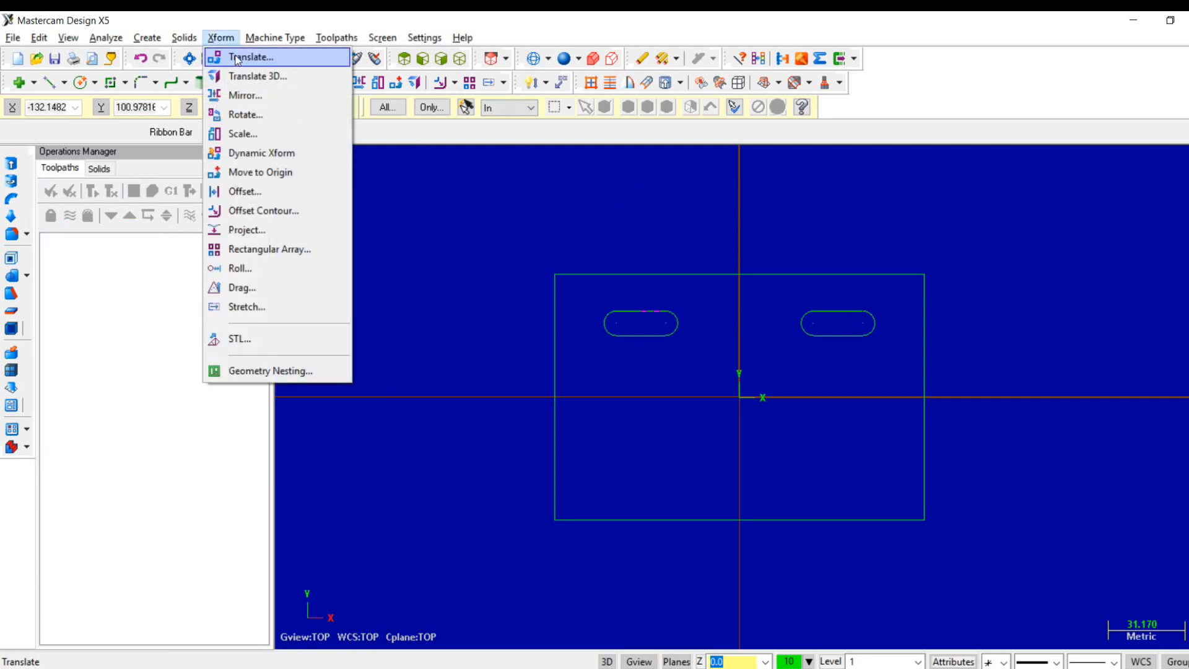
{"action": "left_click", "coordinate": [236, 59]}
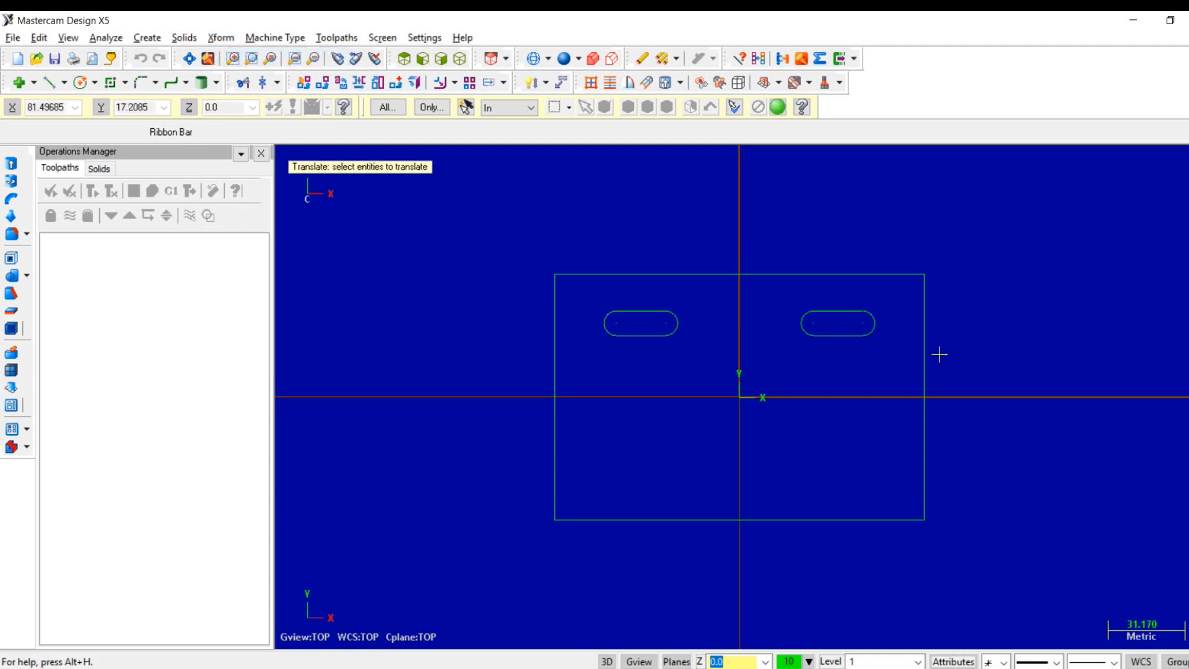
{"action": "left_click", "coordinate": [903, 348]}
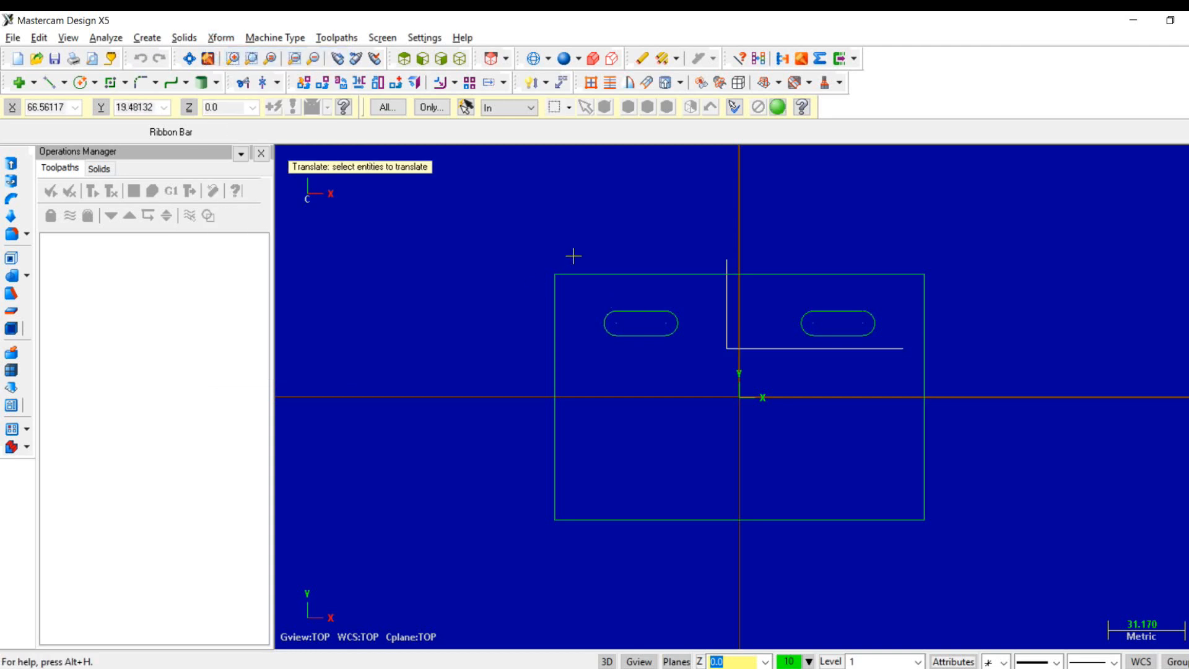
{"action": "left_click", "coordinate": [573, 295]}
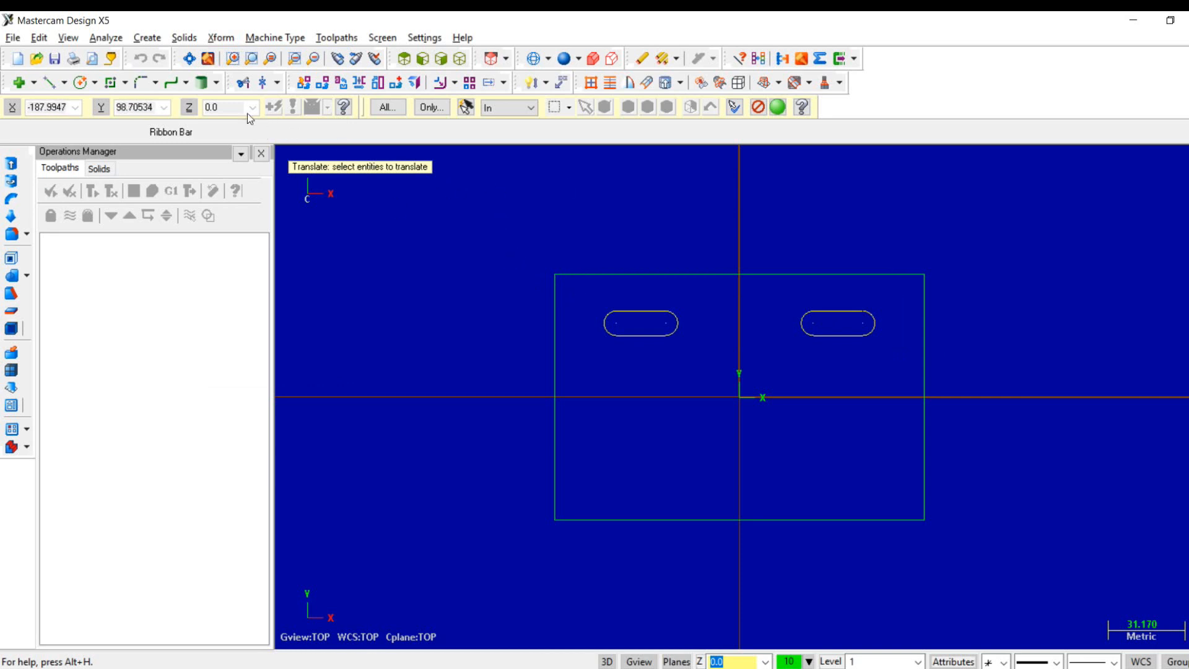
{"action": "key", "text": "Return"}
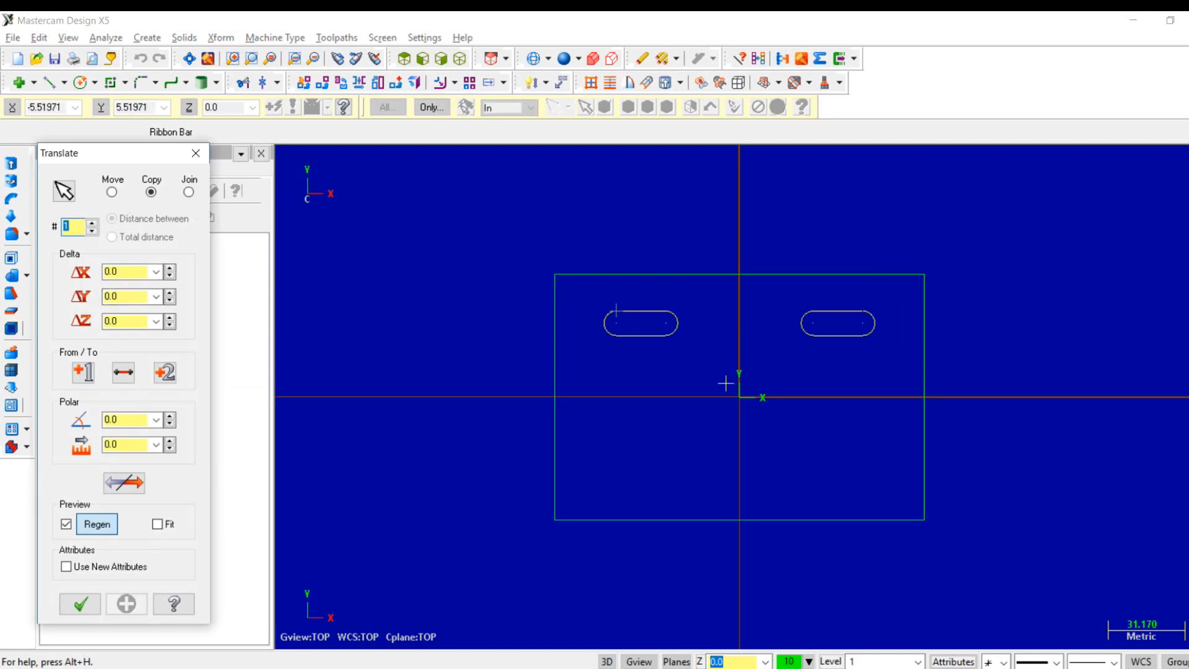
{"action": "left_click", "coordinate": [101, 296]}
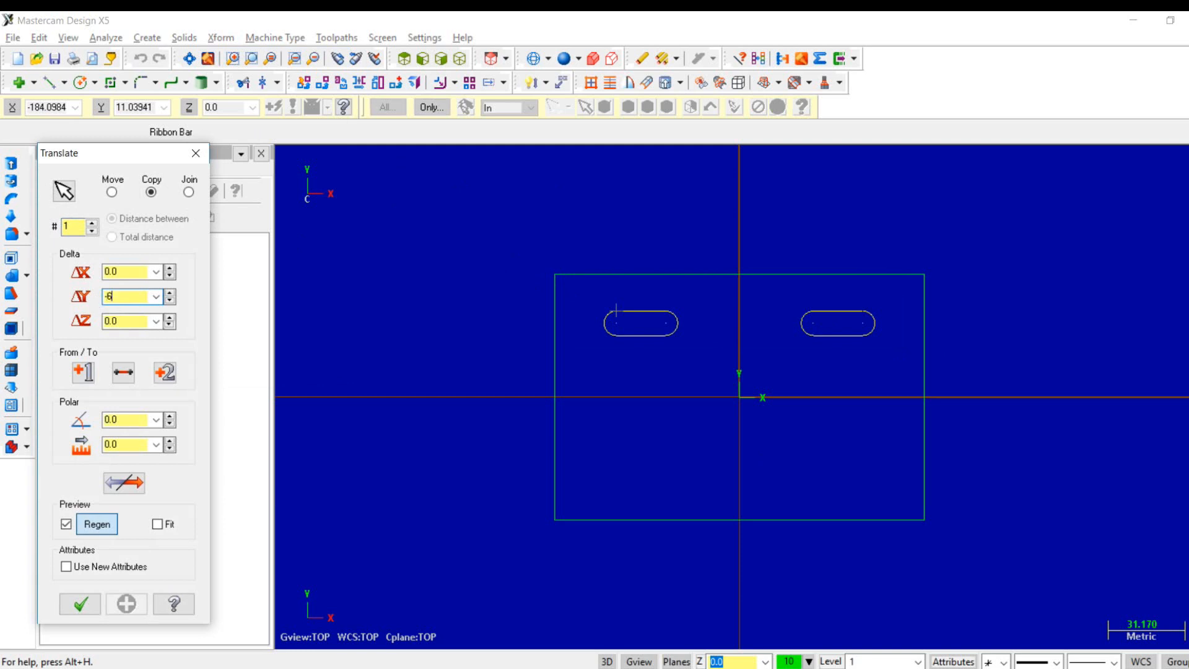
{"action": "type", "text": "-60"}
{"action": "key", "text": "Return"}
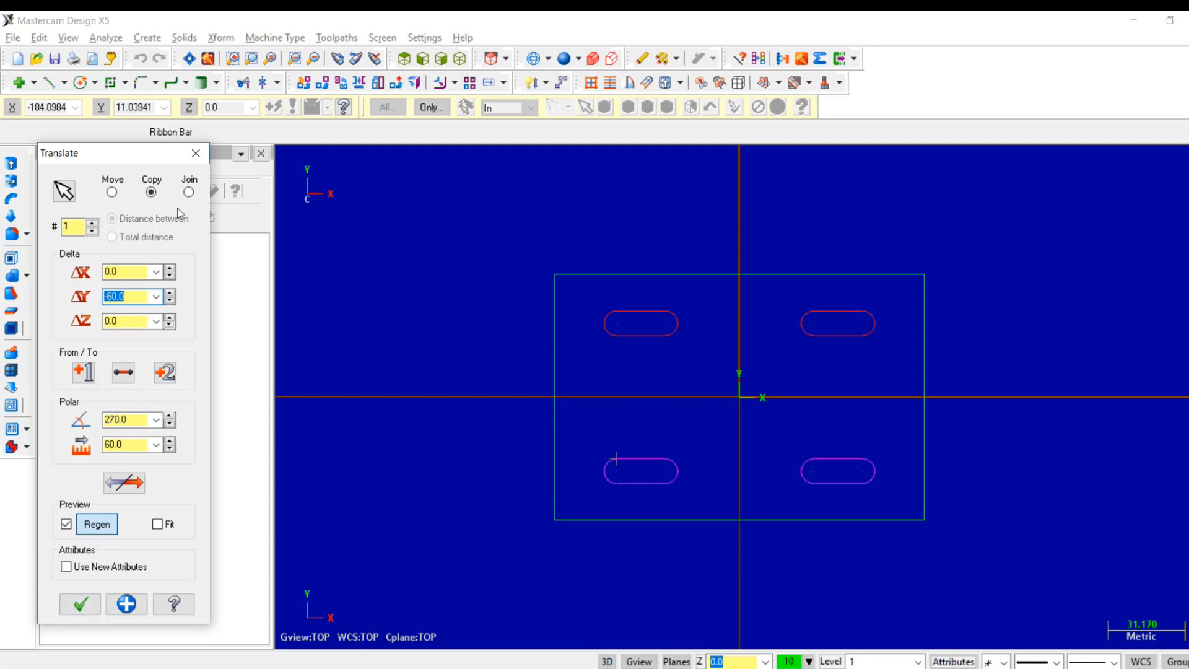
{"action": "left_click", "coordinate": [196, 154]}
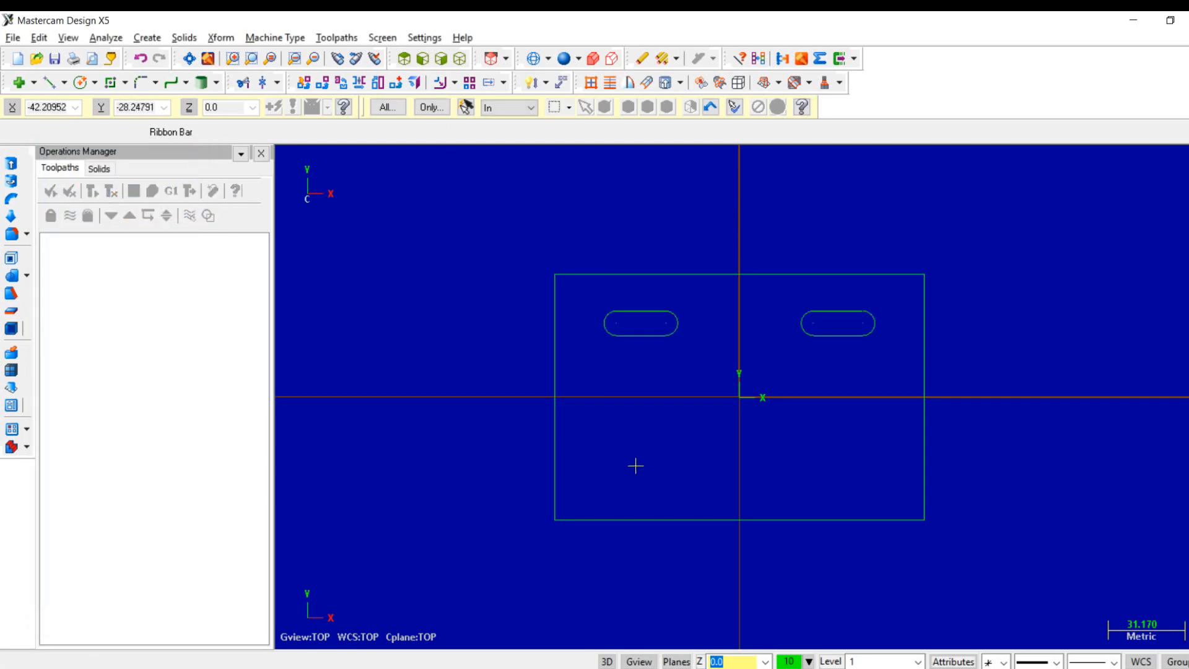
- Mirror both upper slots about the X axis at Y 0 as copies to create the two lower slots
{"action": "left_click", "coordinate": [235, 40]}
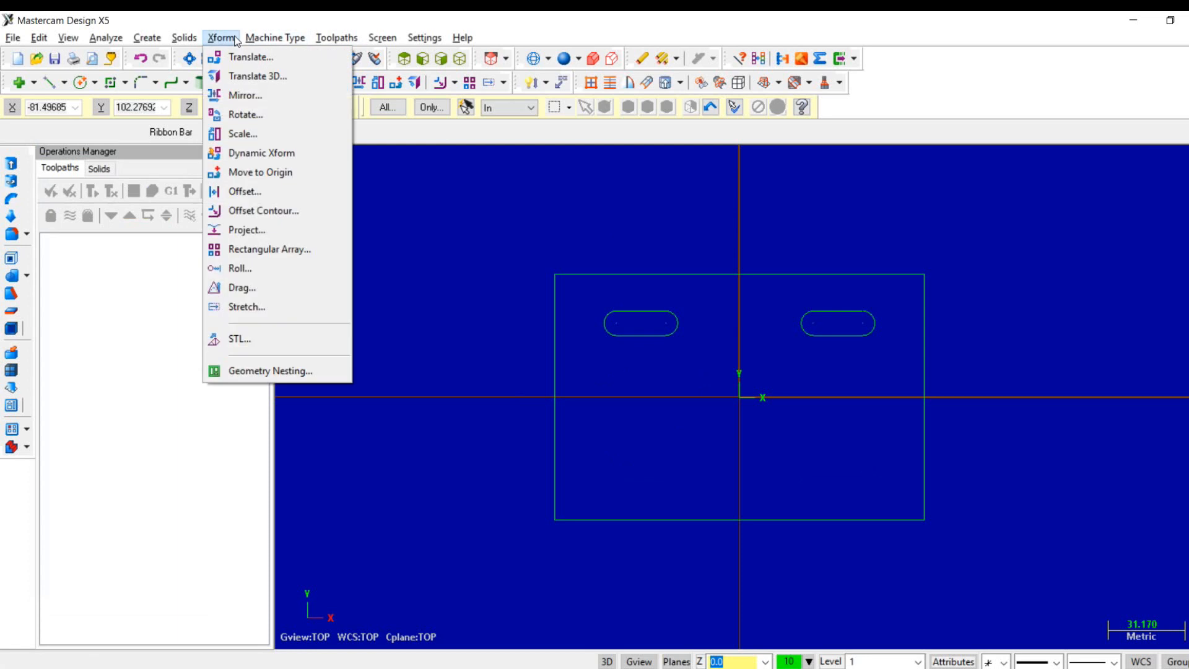
{"action": "left_click", "coordinate": [246, 96]}
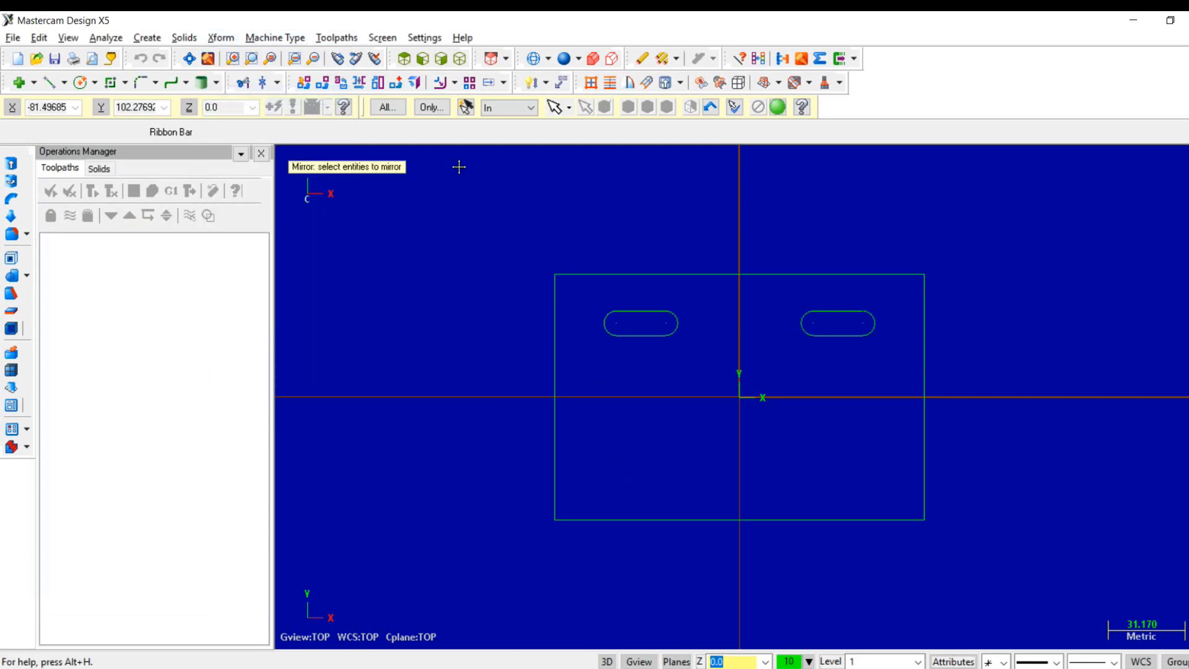
{"action": "left_click_drag", "start_coordinate": [891, 345], "coordinate": [597, 303]}
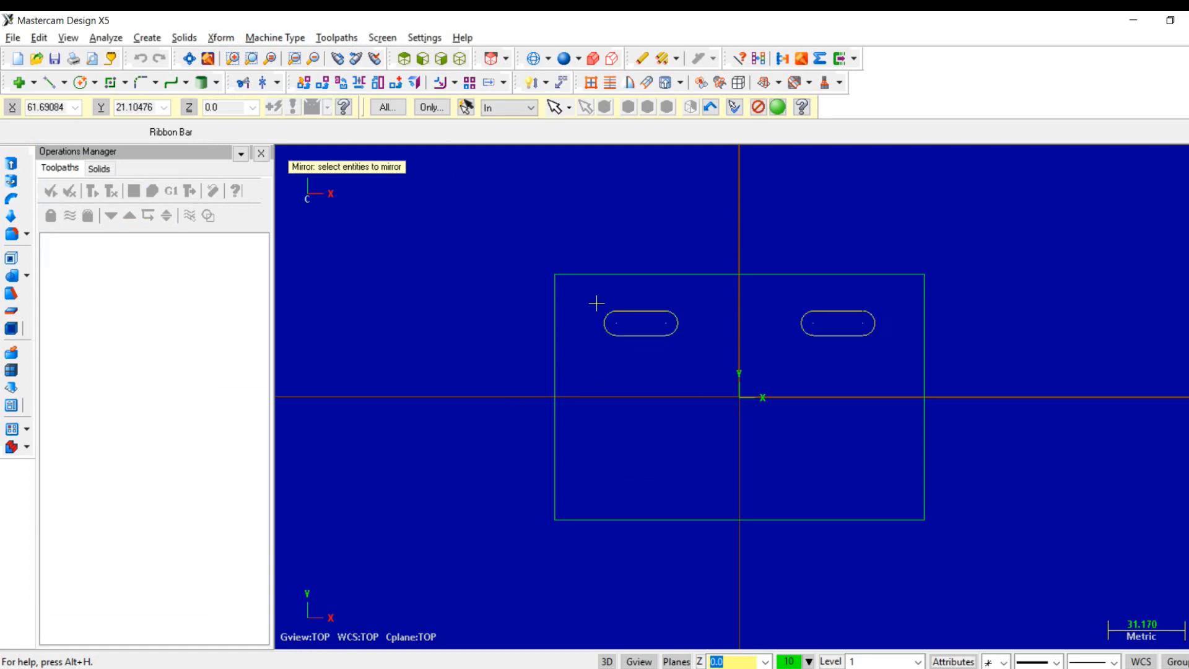
{"action": "key", "text": "Return"}
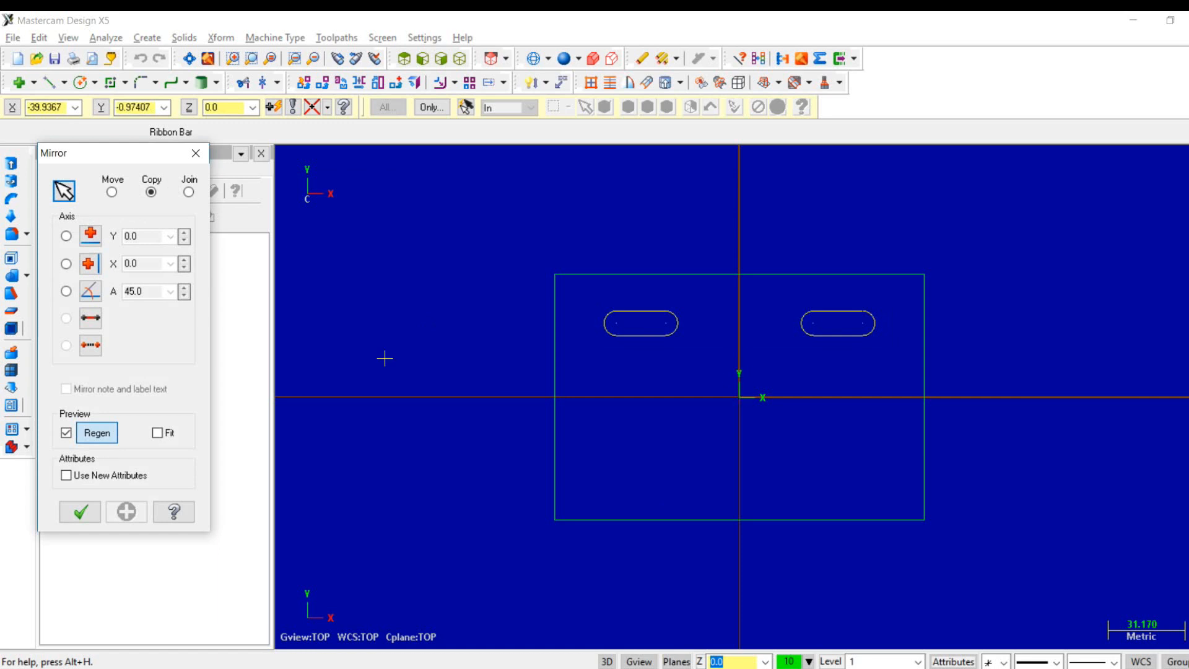
{"action": "left_click", "coordinate": [66, 237]}
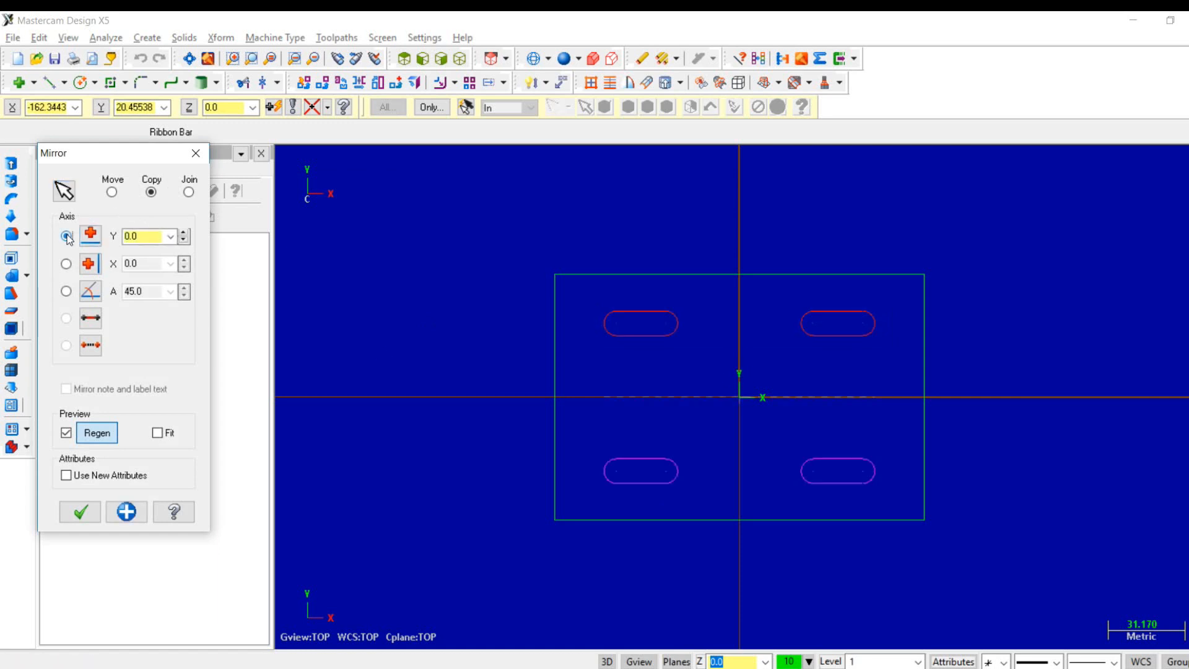
{"action": "left_click", "coordinate": [81, 511]}
- Start a solid Extrude in isometric view and chain the plate outline and all four slots as its profiles
{"action": "right_click", "coordinate": [404, 333]}
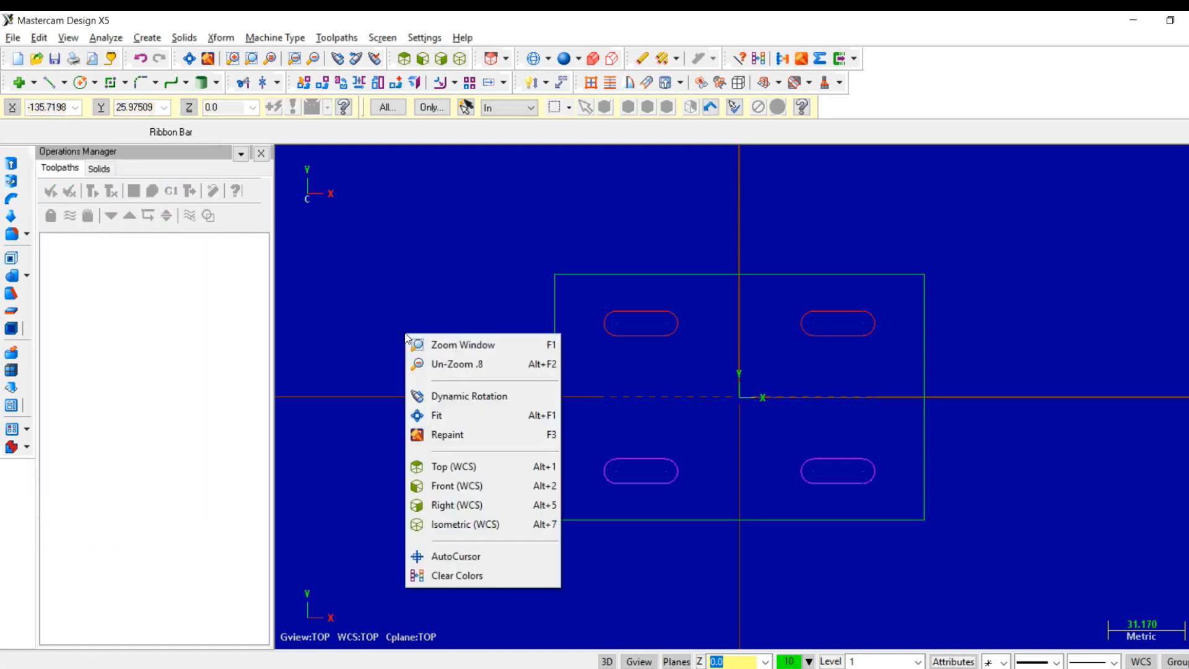
{"action": "left_click", "coordinate": [476, 524]}
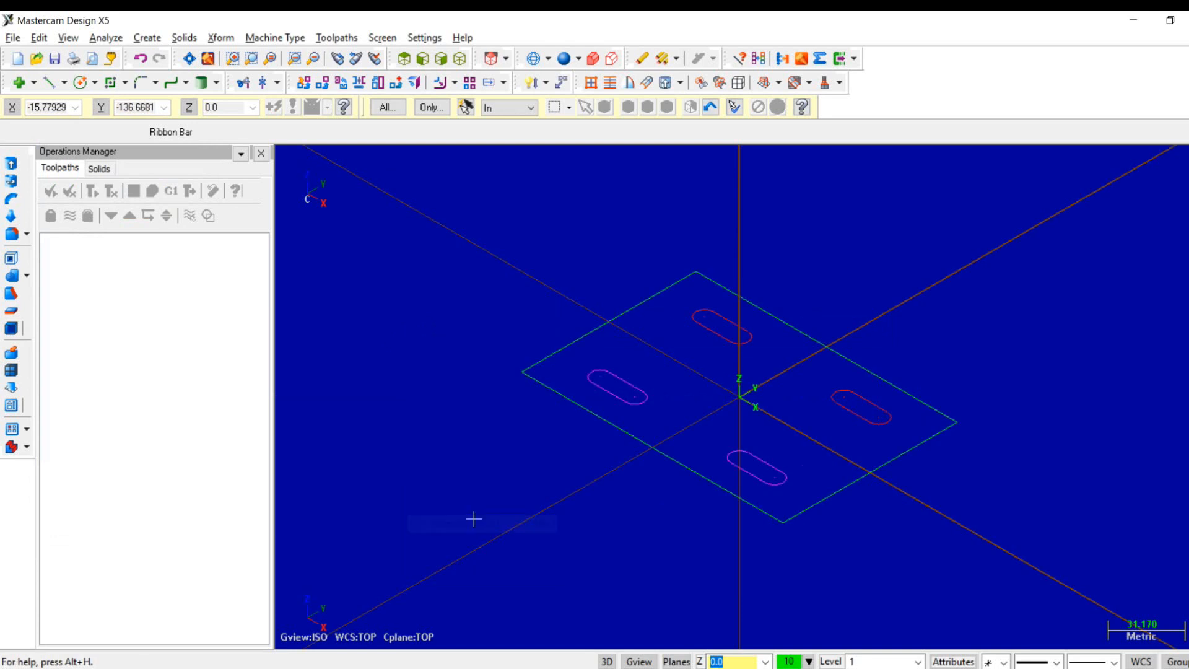
{"action": "left_click", "coordinate": [184, 37]}
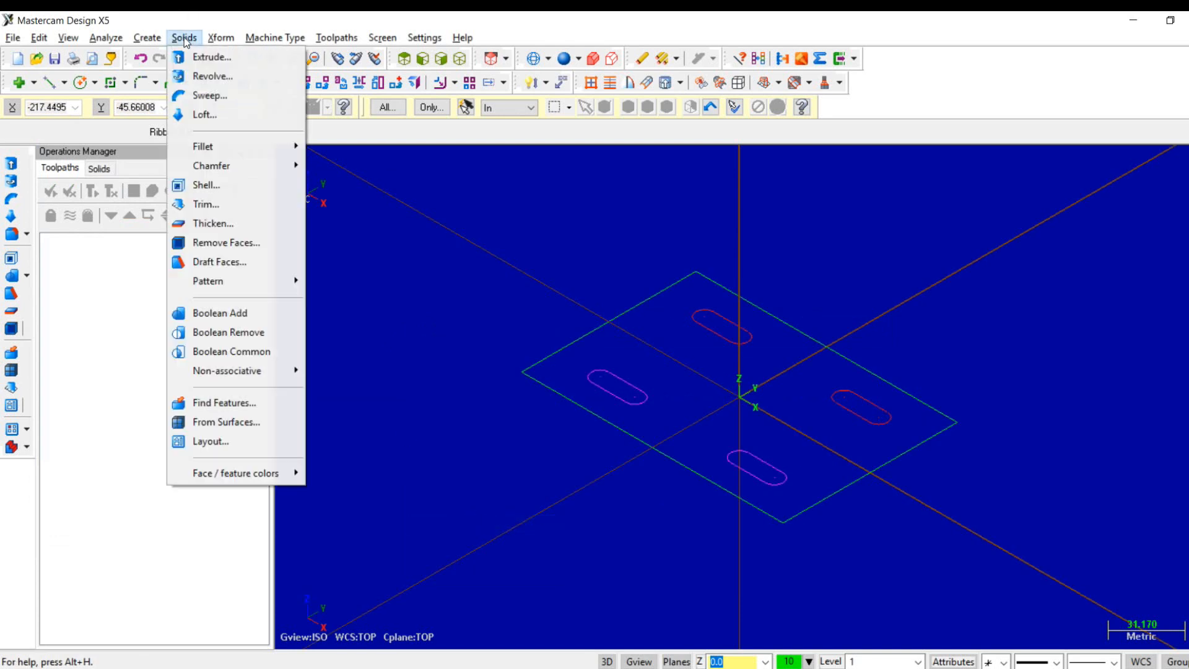
{"action": "left_click", "coordinate": [200, 54]}
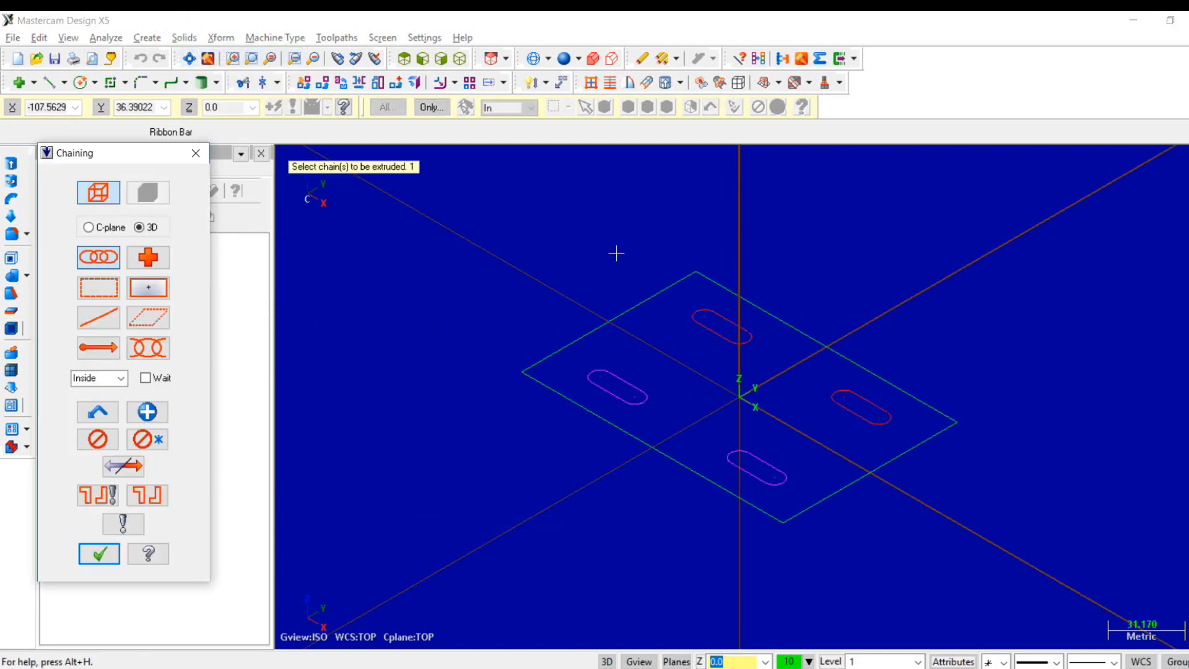
{"action": "left_click", "coordinate": [697, 274]}
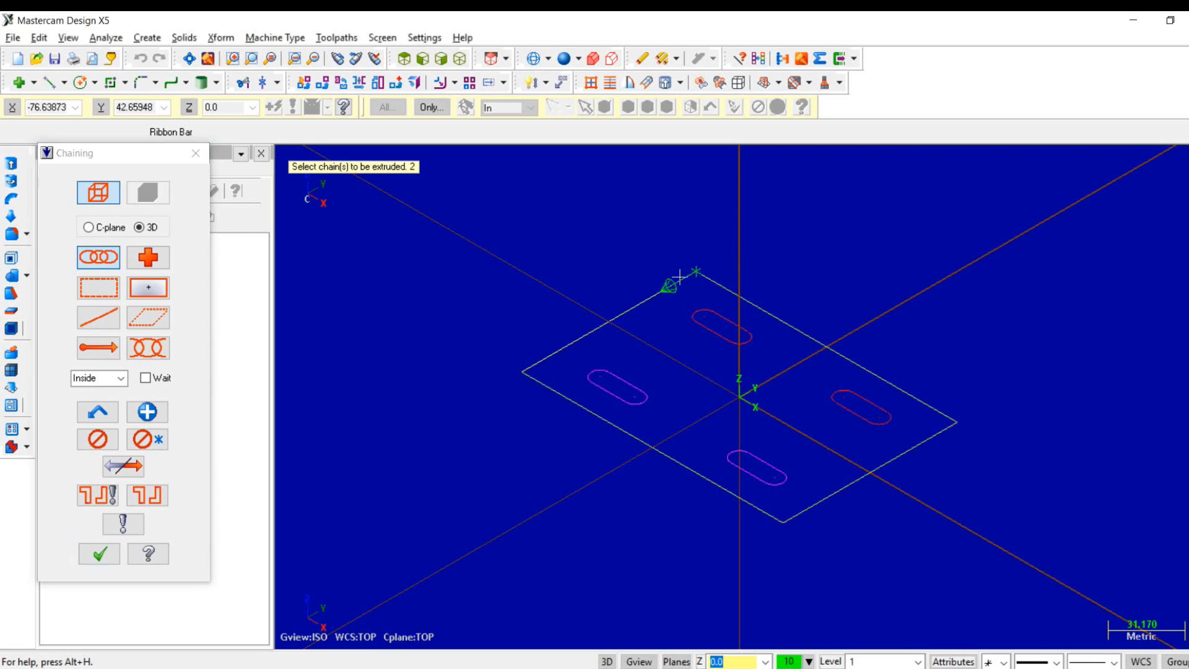
{"action": "left_click", "coordinate": [738, 325]}
{"action": "left_click", "coordinate": [866, 392]}
{"action": "left_click", "coordinate": [763, 449]}
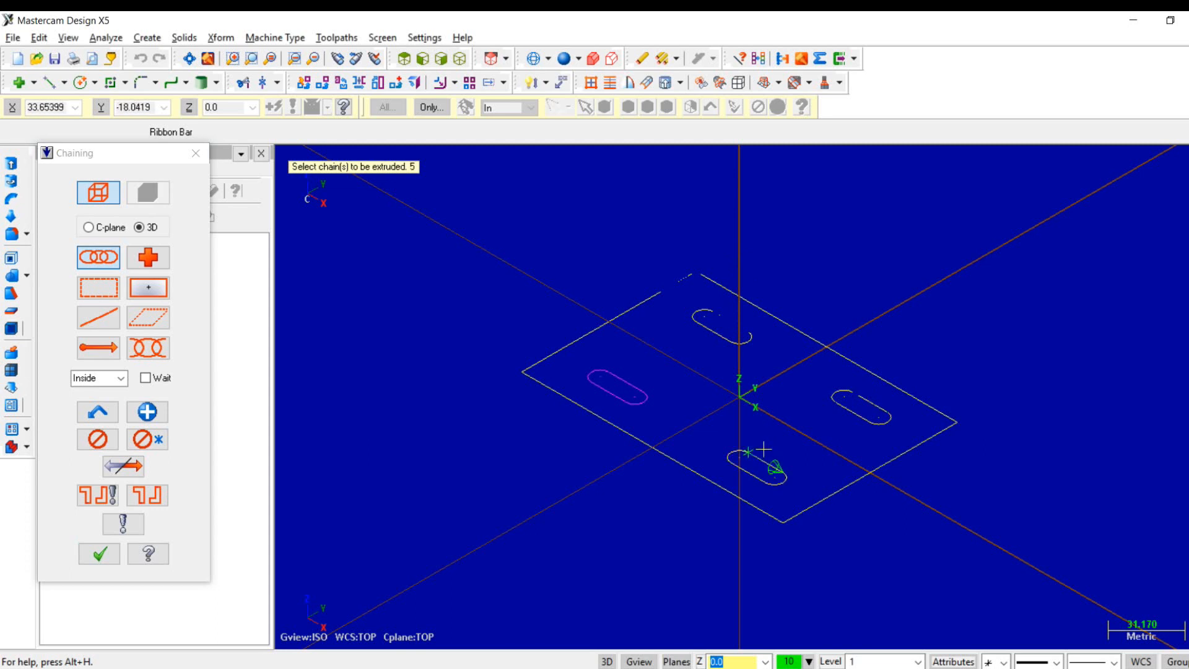
{"action": "left_click", "coordinate": [628, 371]}
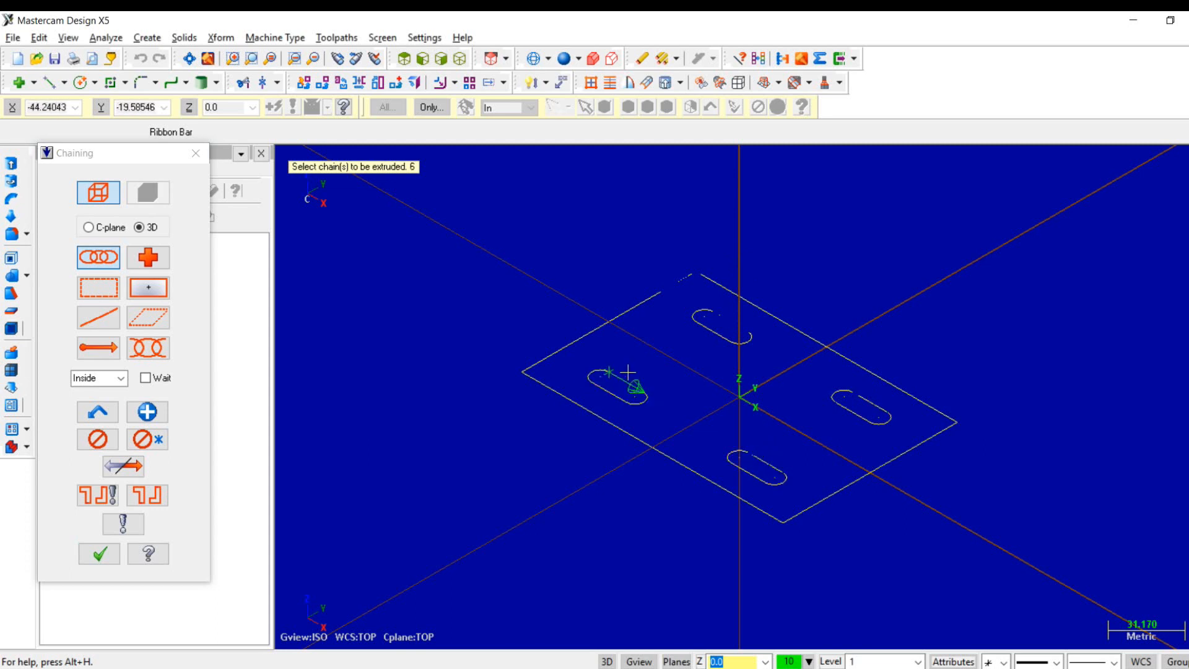
{"action": "left_click", "coordinate": [99, 553]}
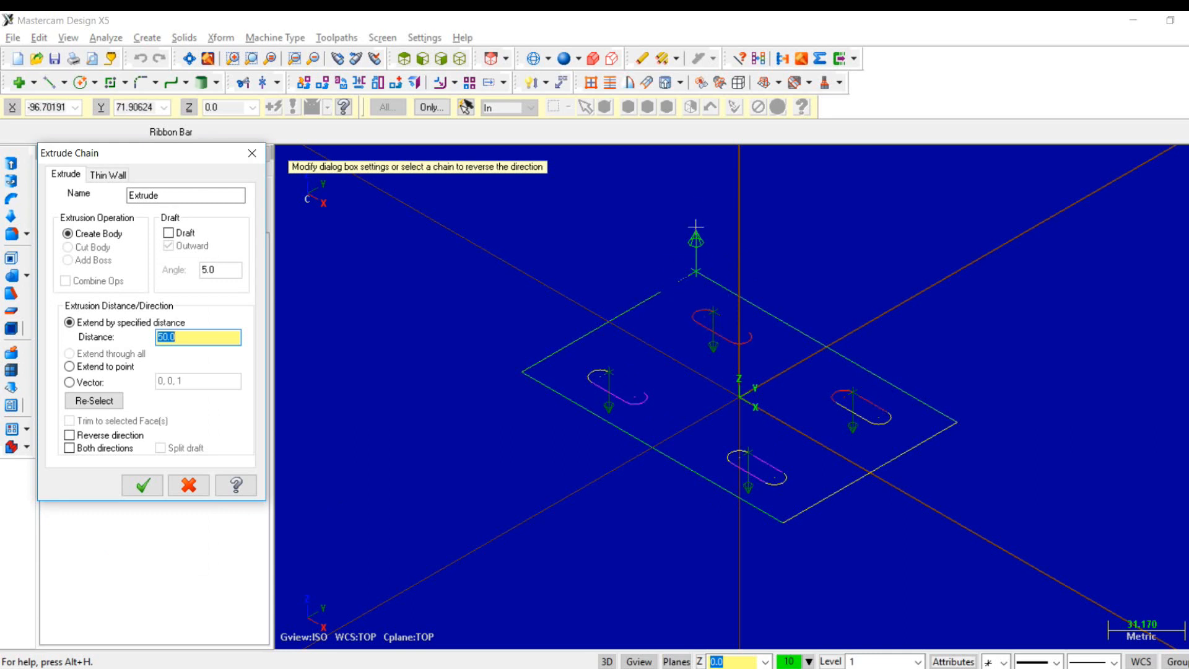
- Reverse the plate outline's extrusion direction so it points downward like the slots, and extrude all chains by 5 mm
{"action": "left_click", "coordinate": [642, 298]}
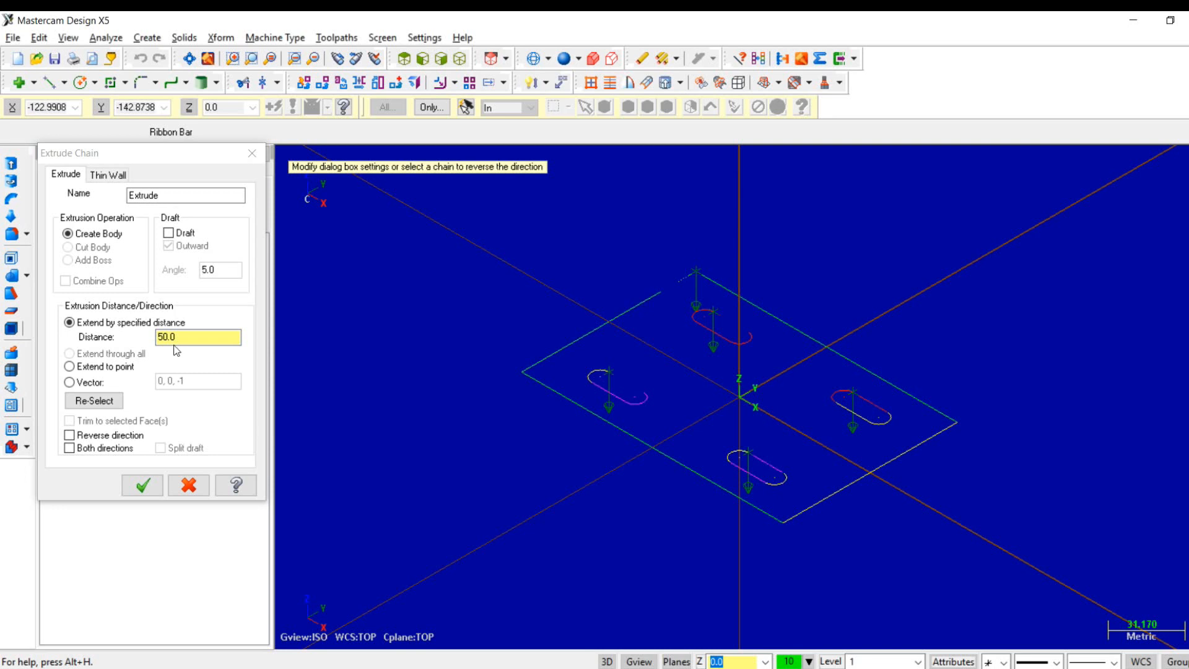
{"action": "left_click", "coordinate": [189, 336]}
{"action": "left_click_drag", "start_coordinate": [189, 336], "coordinate": [115, 337]}
{"action": "type", "text": "5"}
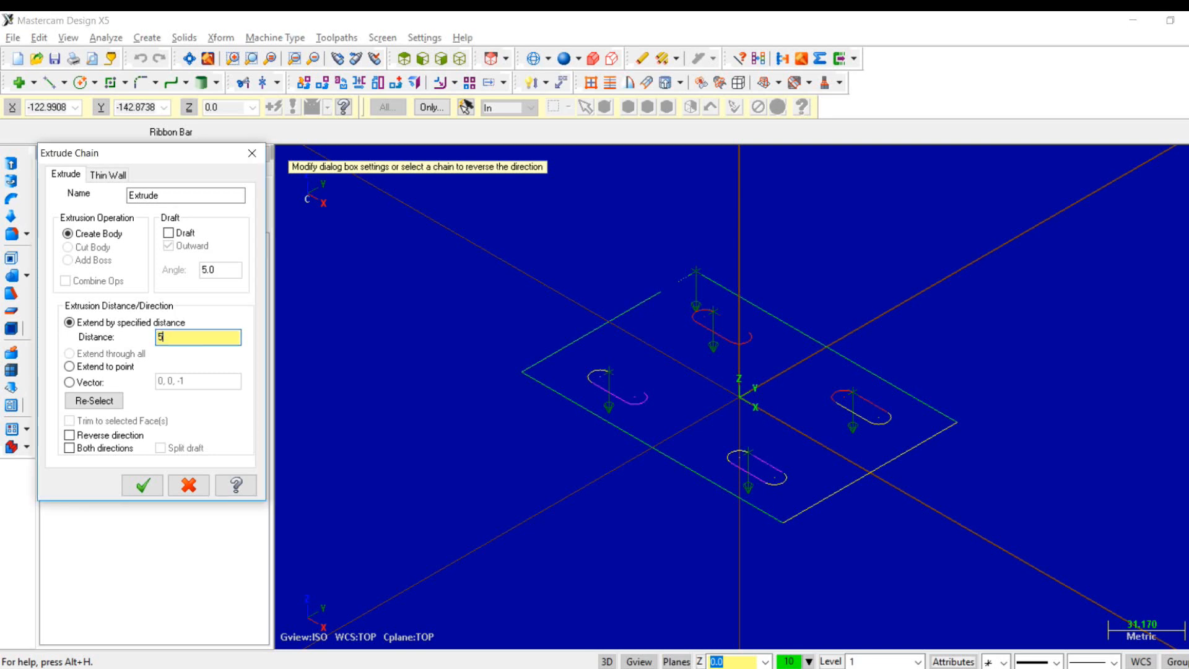
{"action": "left_click", "coordinate": [147, 491]}
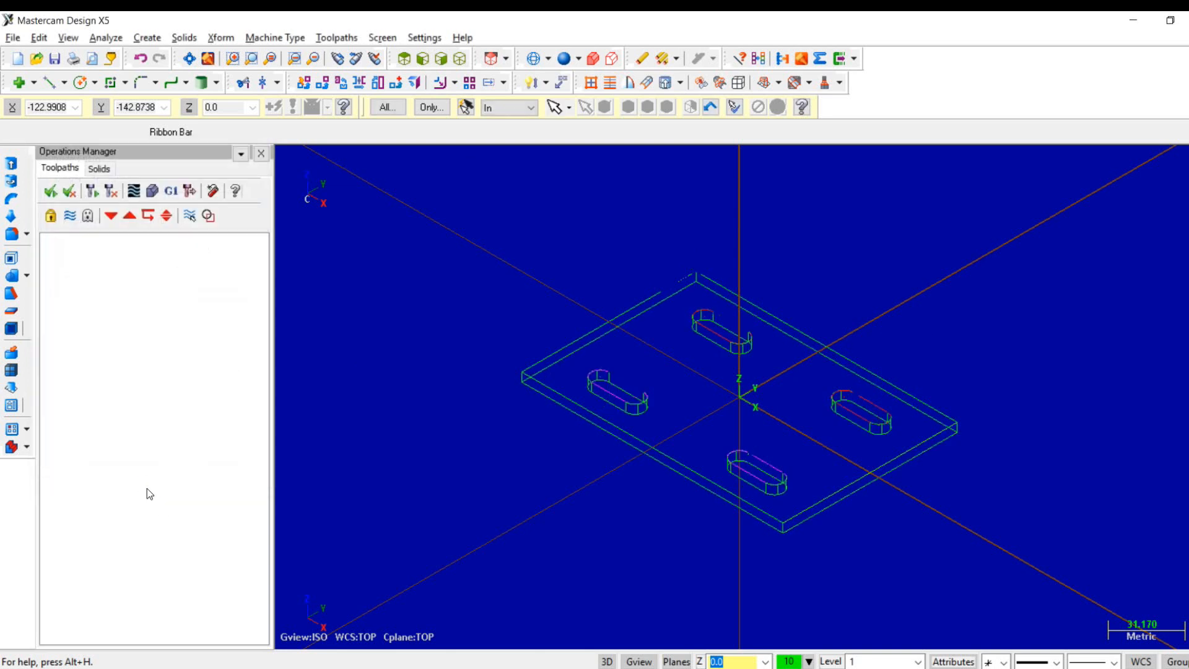
{"action": "left_click", "coordinate": [565, 58]}
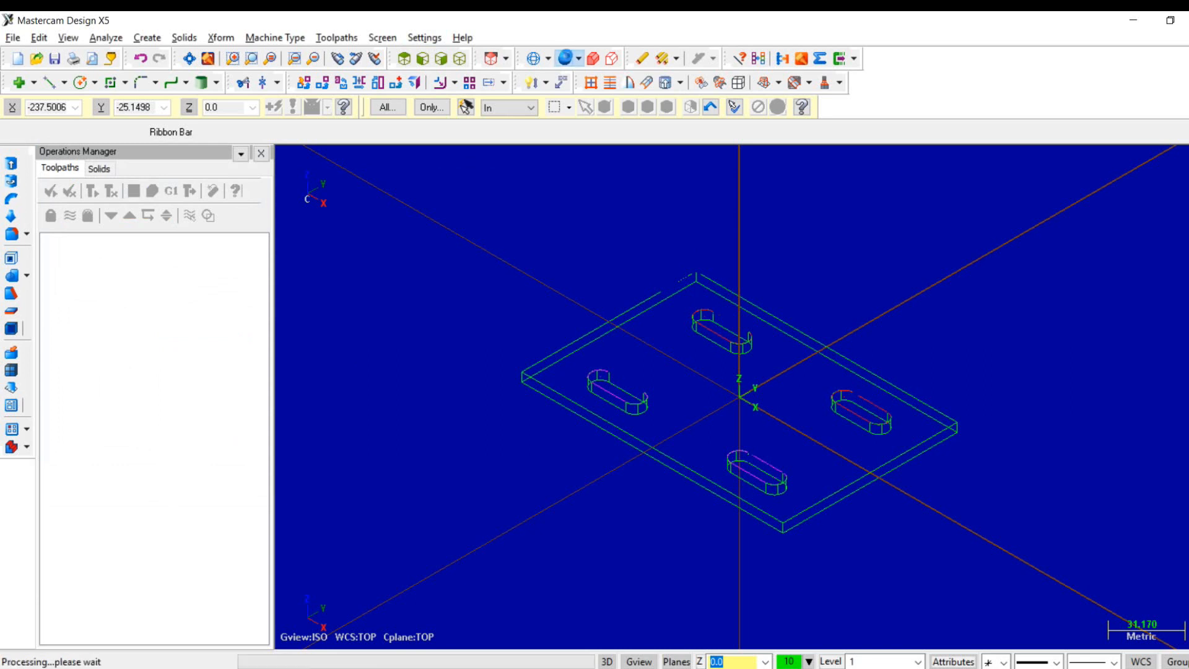
{"action": "left_click", "coordinate": [534, 60]}
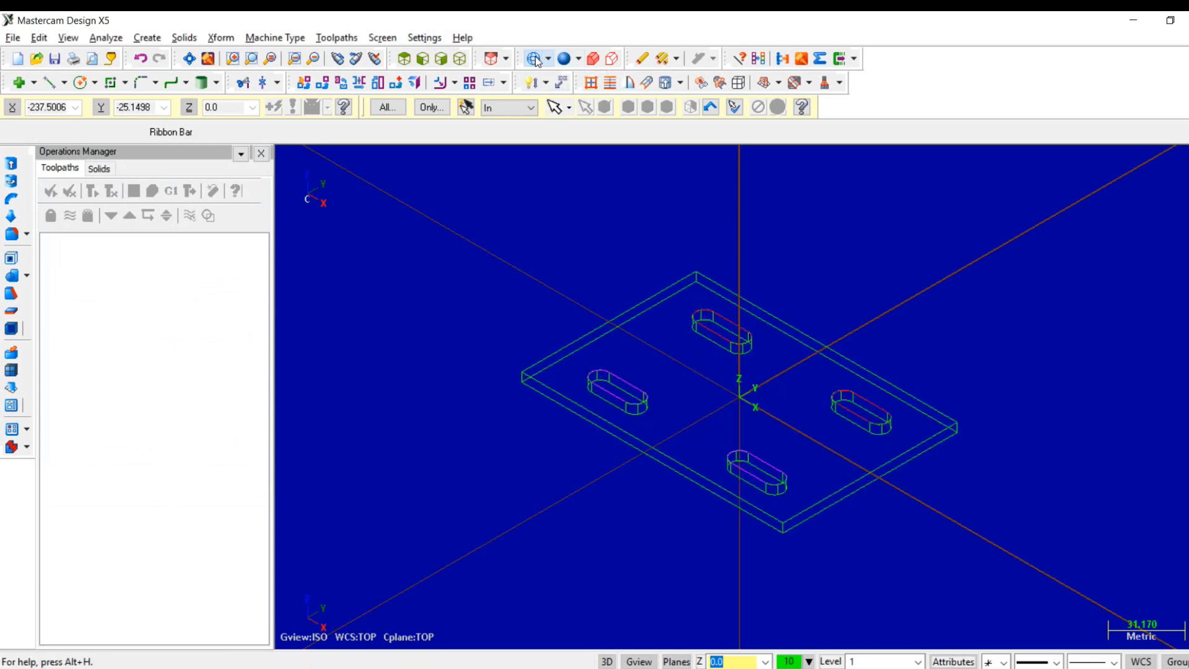
- Return to the top view and assign the default metric milling machine to the part
{"action": "right_click", "coordinate": [508, 176]}
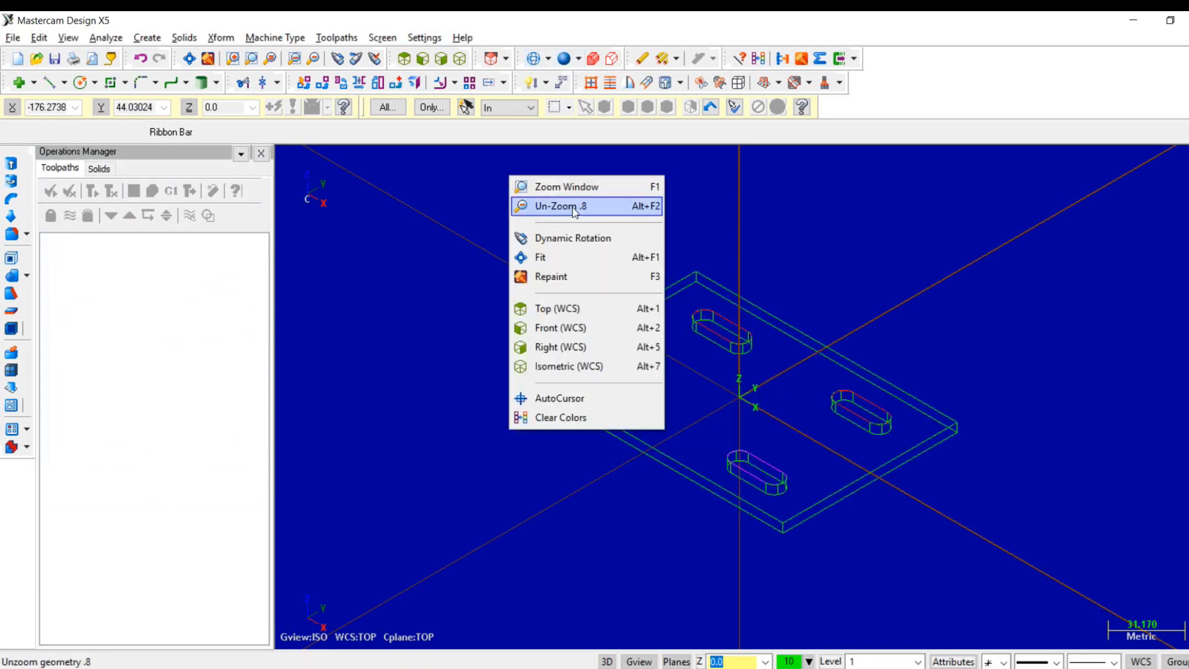
{"action": "left_click", "coordinate": [561, 309]}
{"action": "left_click", "coordinate": [276, 38]}
{"action": "mouse_move", "coordinate": [284, 58]}
{"action": "left_click", "coordinate": [358, 57]}
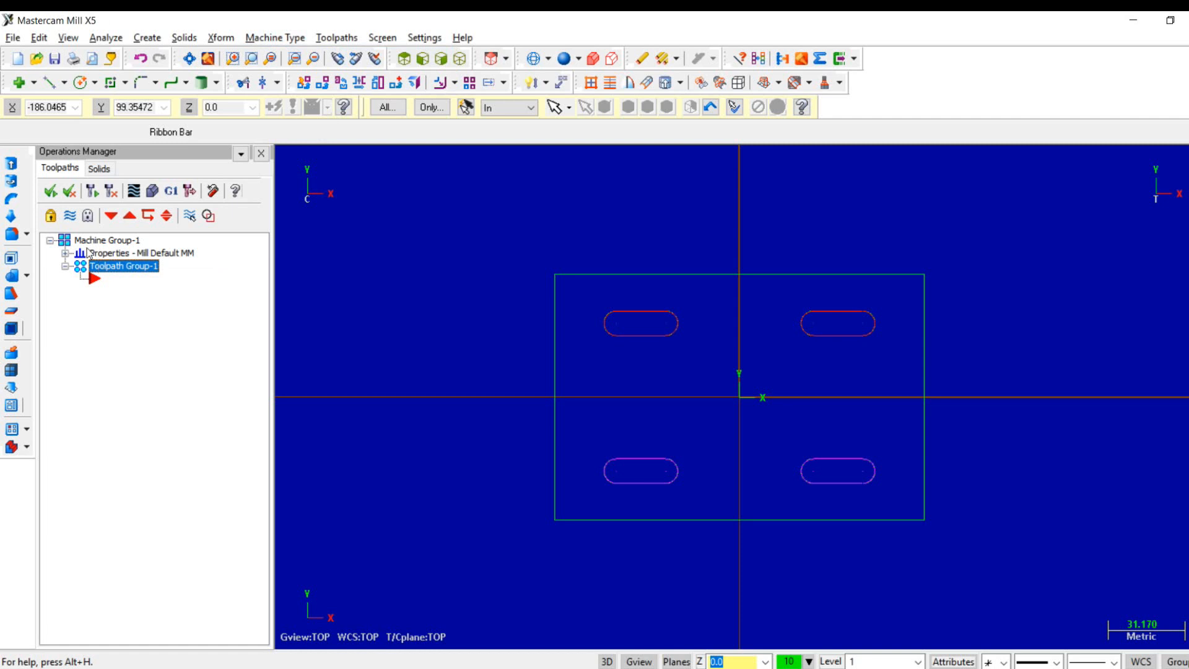
- Start a bounding box from the machine group's stock setup, and check the raw material size in the Word exam paper
{"action": "left_click", "coordinate": [65, 254]}
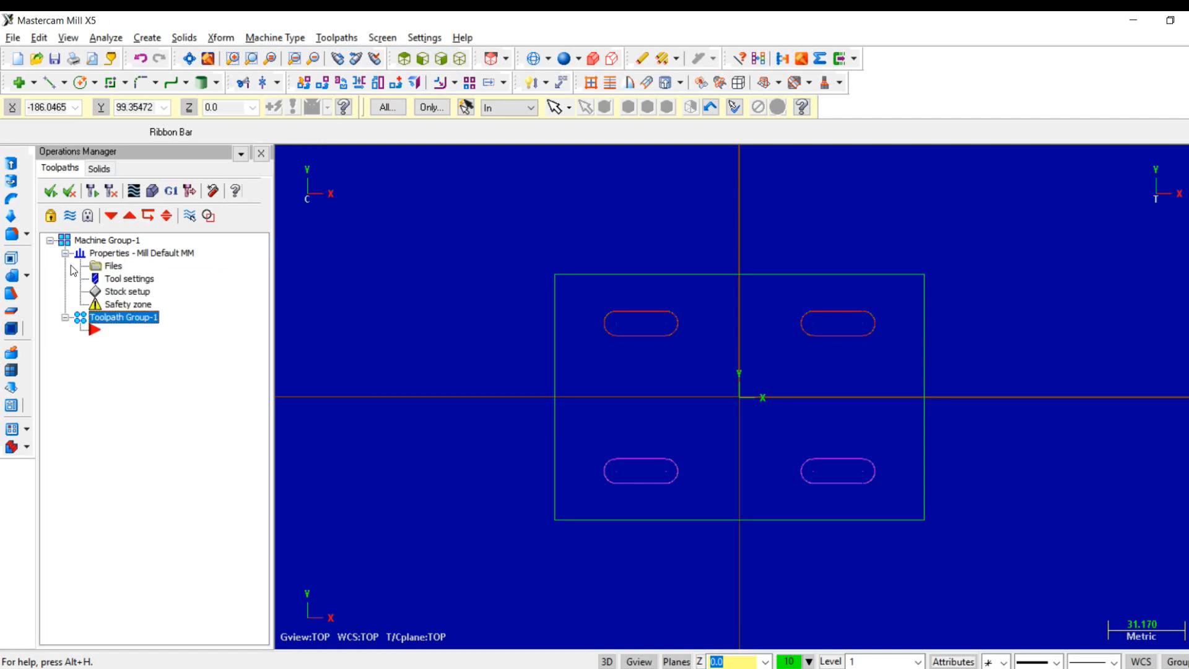
{"action": "left_click", "coordinate": [125, 291]}
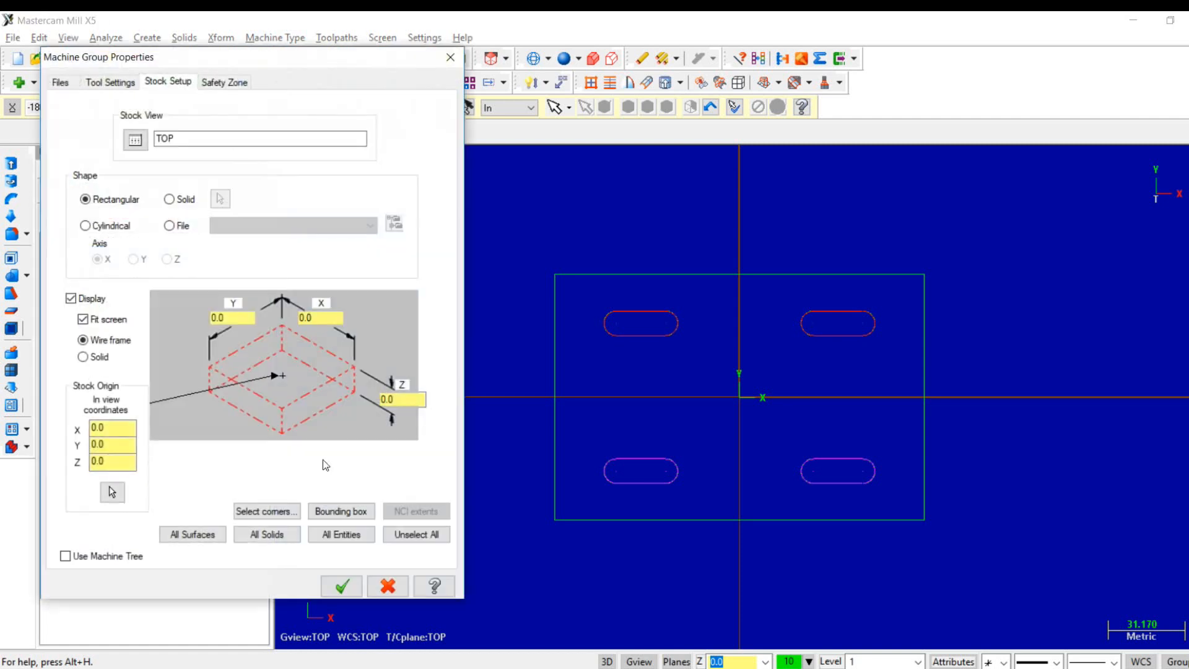
{"action": "left_click", "coordinate": [342, 512]}
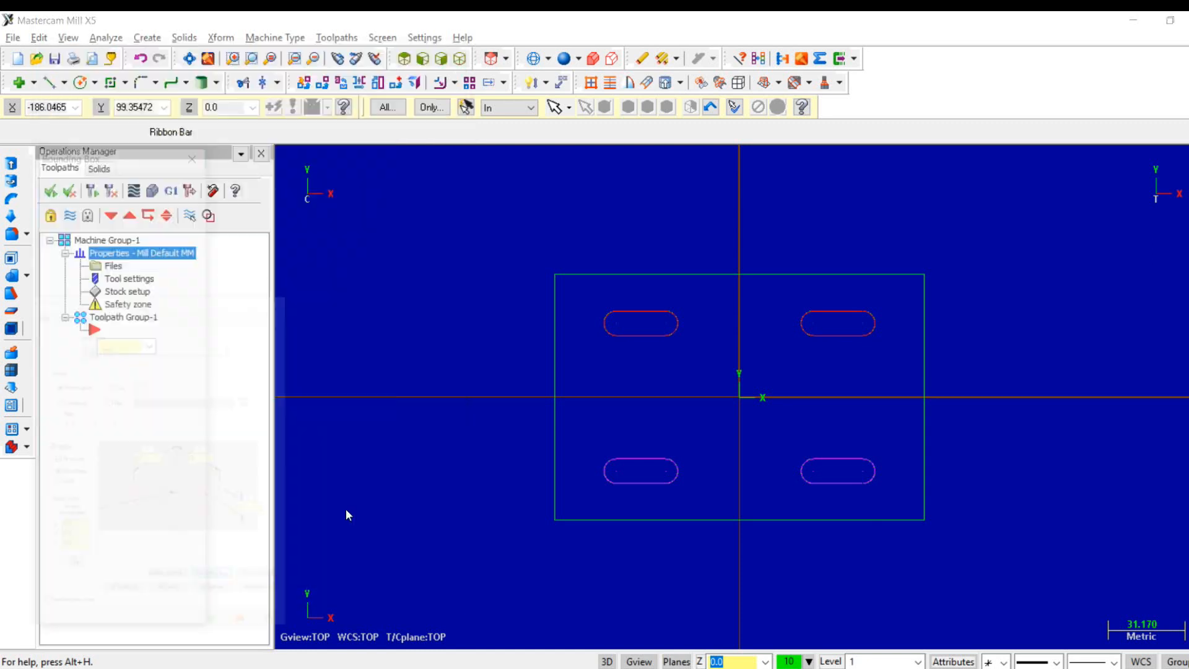
{"action": "key", "text": "alt+Tab"}
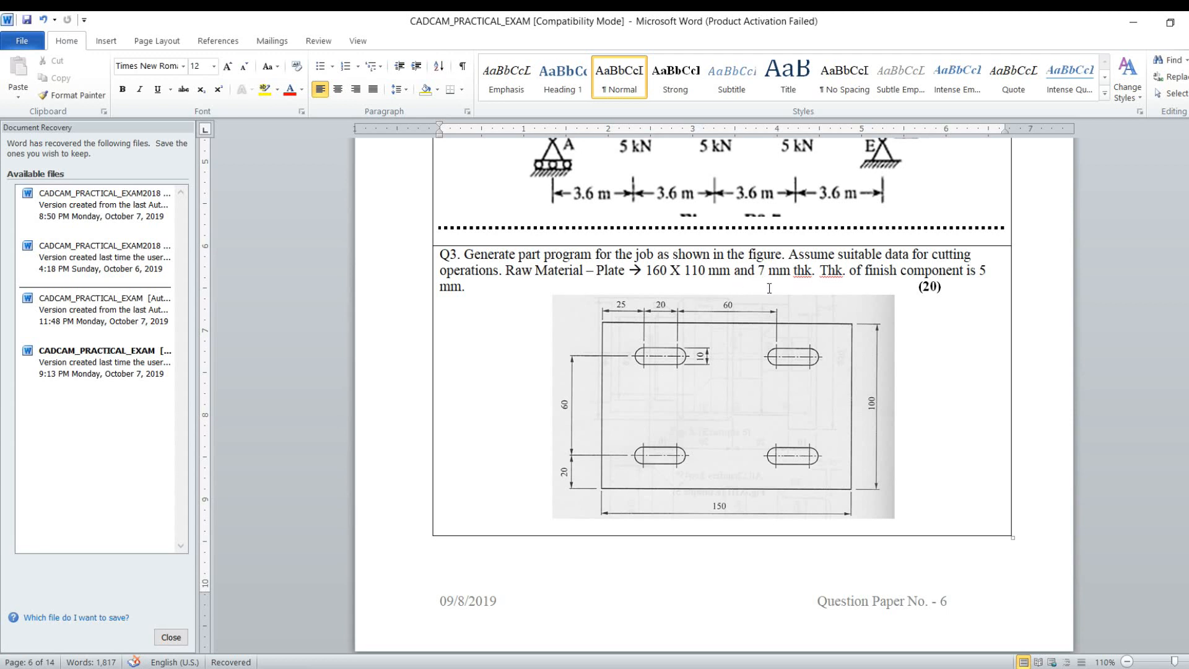
{"action": "key", "text": "alt+Tab"}
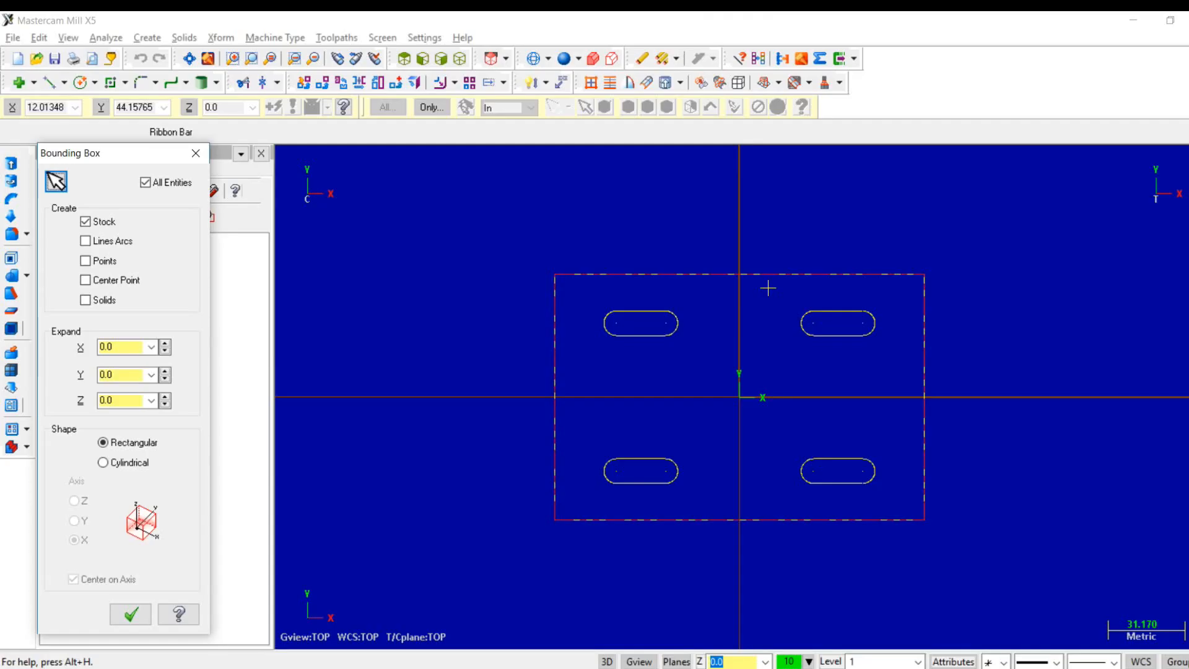
- Expand the stock bounding box by 5 mm in X, 5 mm in Y and 2 mm in Z, and apply the stock setup
{"action": "double_click", "coordinate": [131, 346]}
{"action": "type", "text": "5"}
{"action": "key", "text": "Tab"}
{"action": "type", "text": "5"}
{"action": "key", "text": "Tab"}
{"action": "type", "text": "2"}
{"action": "key", "text": "Tab"}
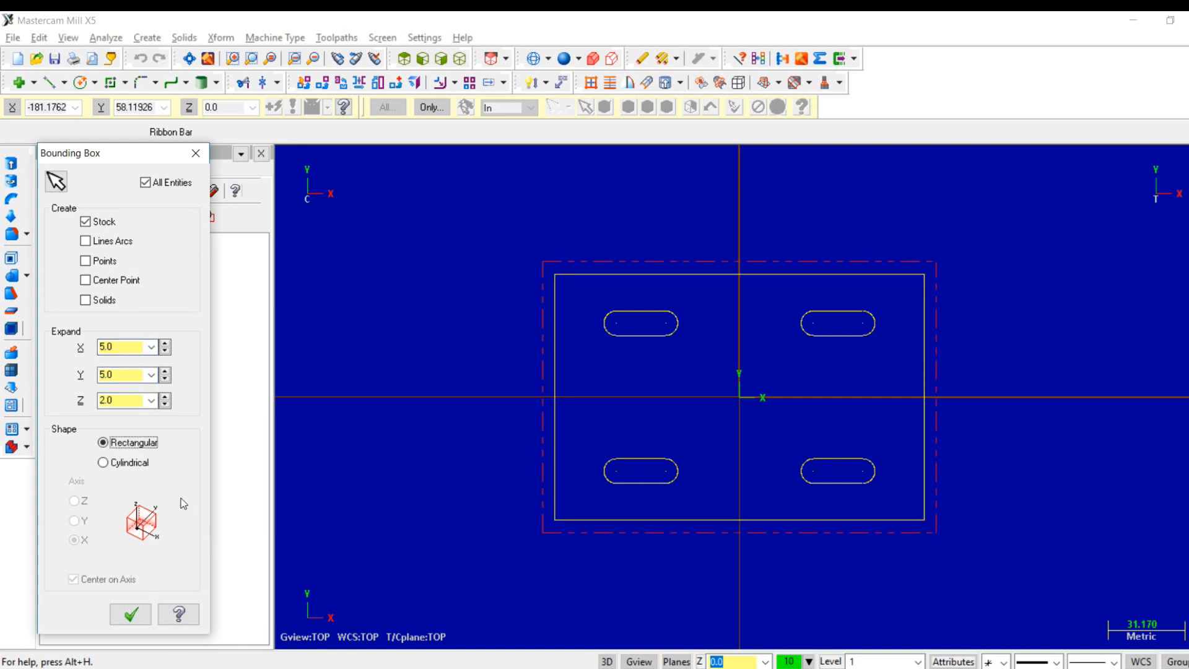
{"action": "left_click", "coordinate": [144, 615]}
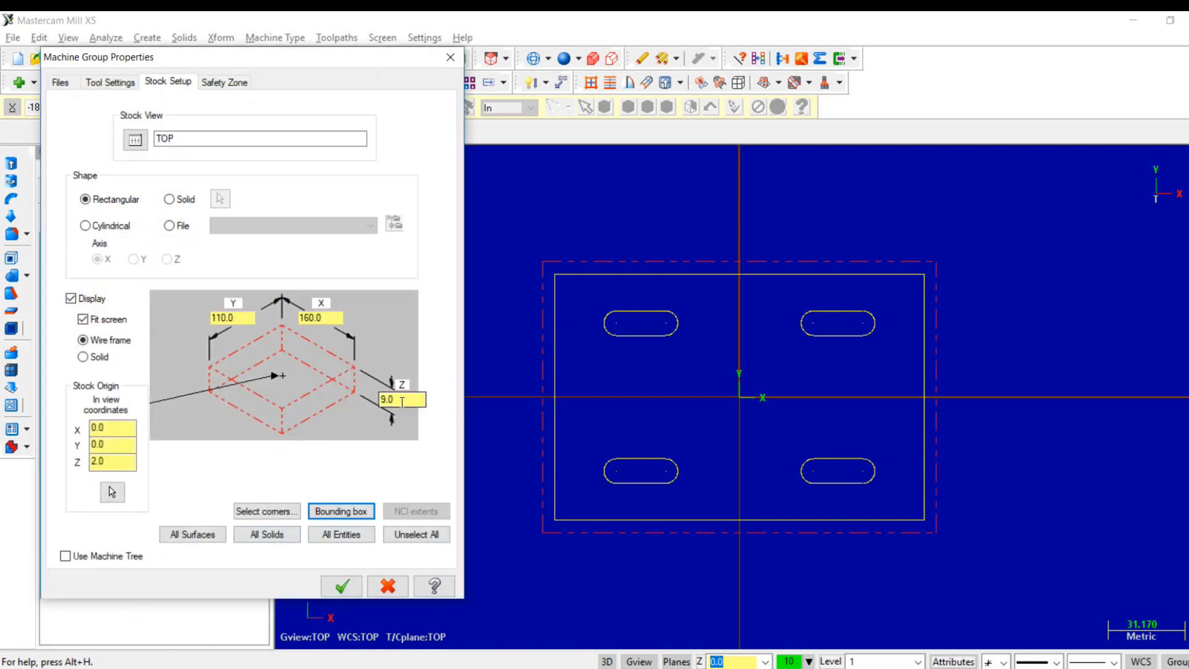
{"action": "left_click", "coordinate": [340, 585]}
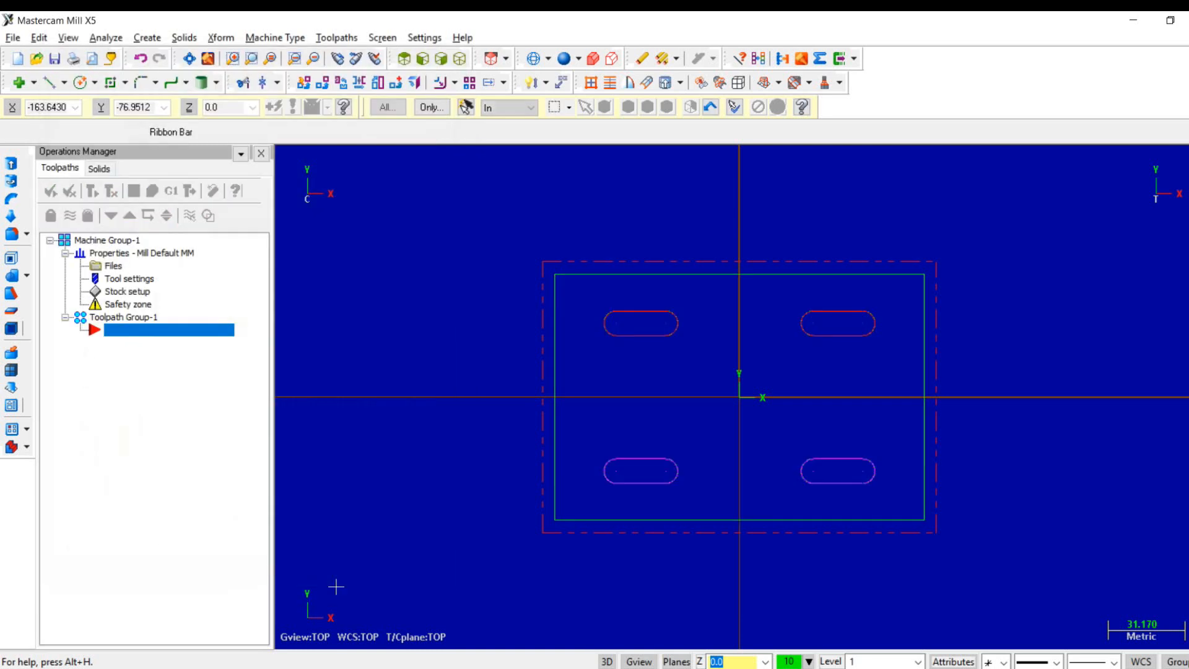
- Check the stock outline against the plate in the front view and set the stock's Z thickness to 7 mm
{"action": "right_click", "coordinate": [369, 482]}
{"action": "left_click", "coordinate": [423, 382]}
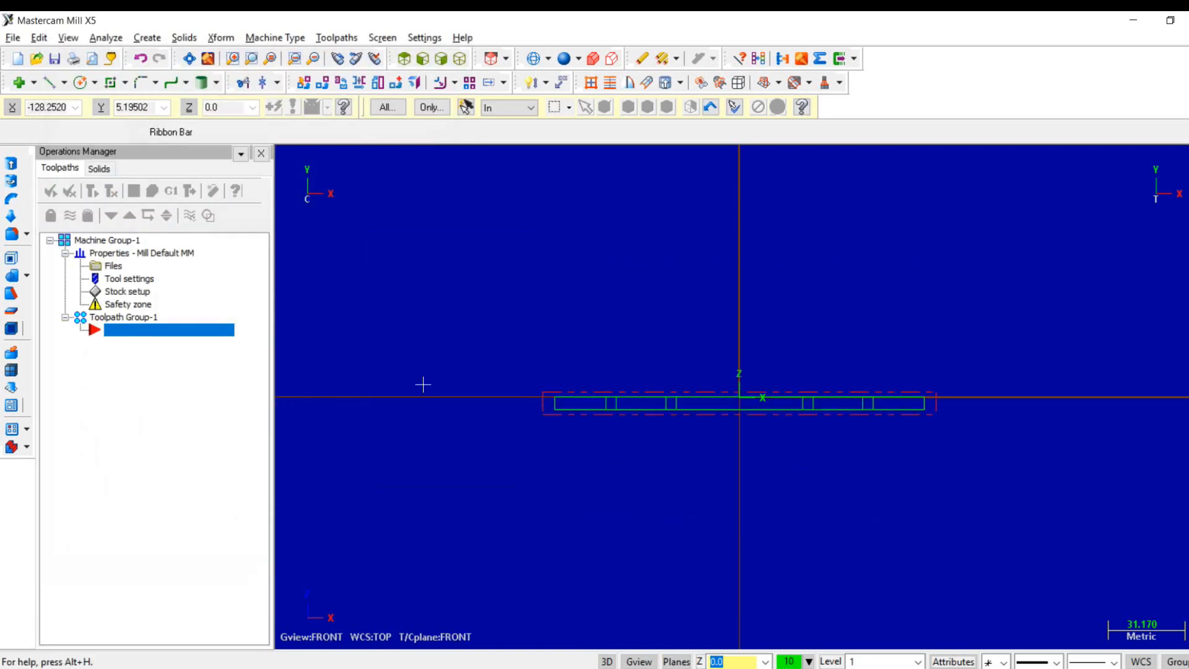
{"action": "right_click", "coordinate": [543, 405]}
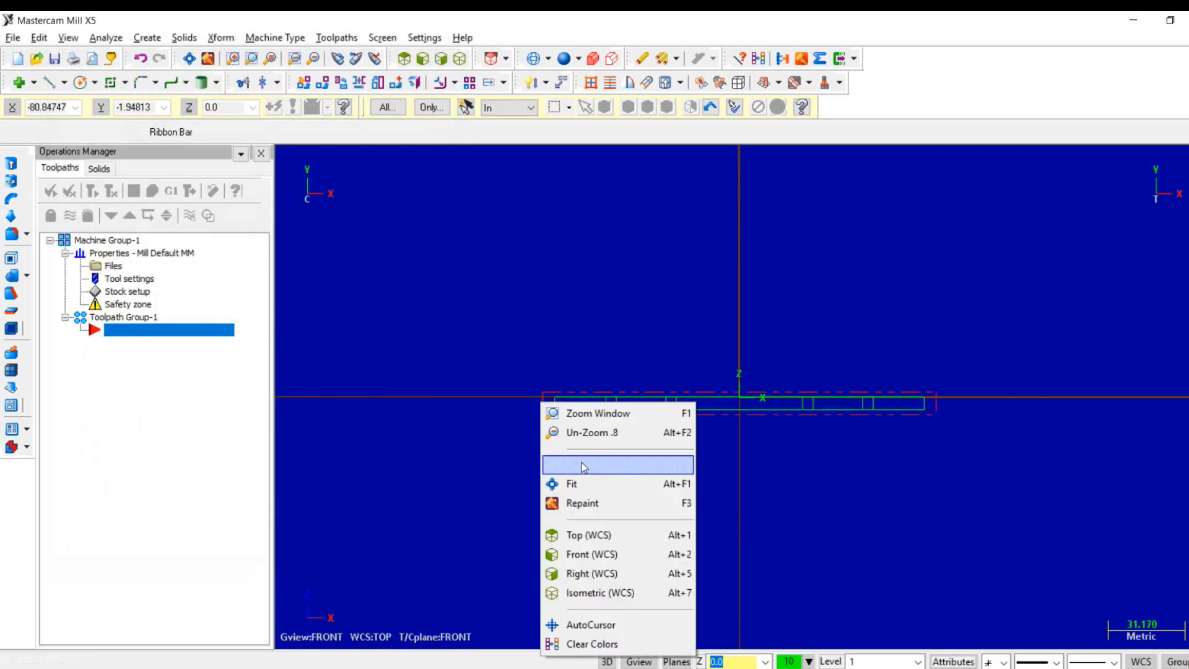
{"action": "left_click", "coordinate": [571, 484]}
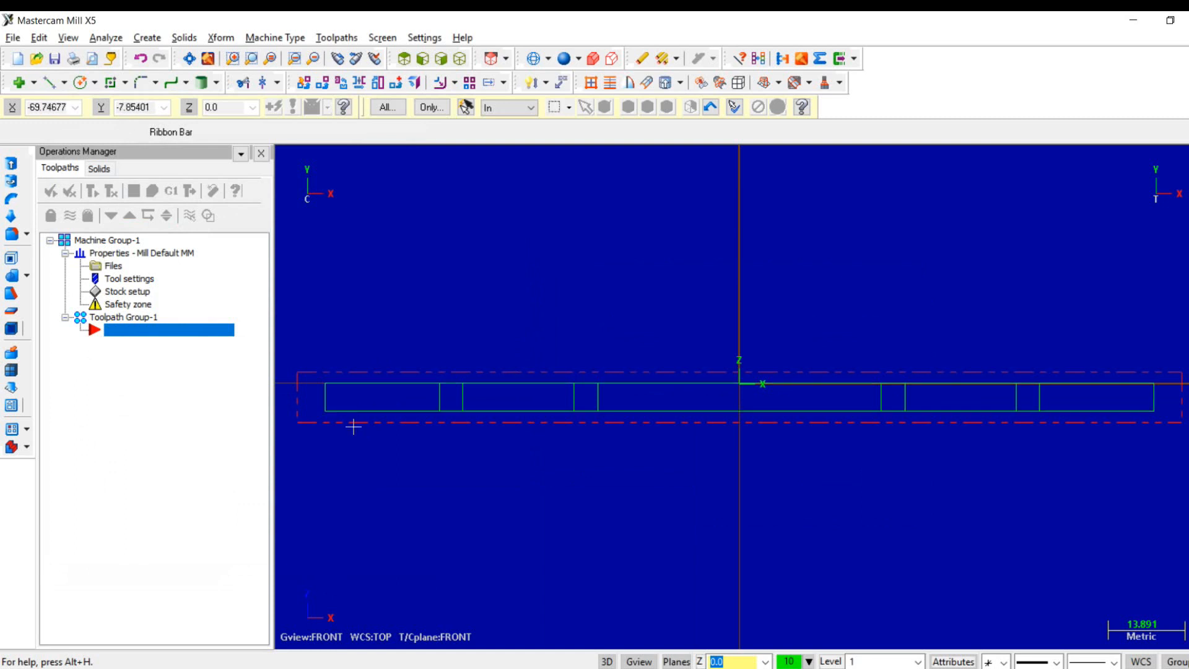
{"action": "left_click", "coordinate": [129, 291]}
{"action": "double_click", "coordinate": [399, 398]}
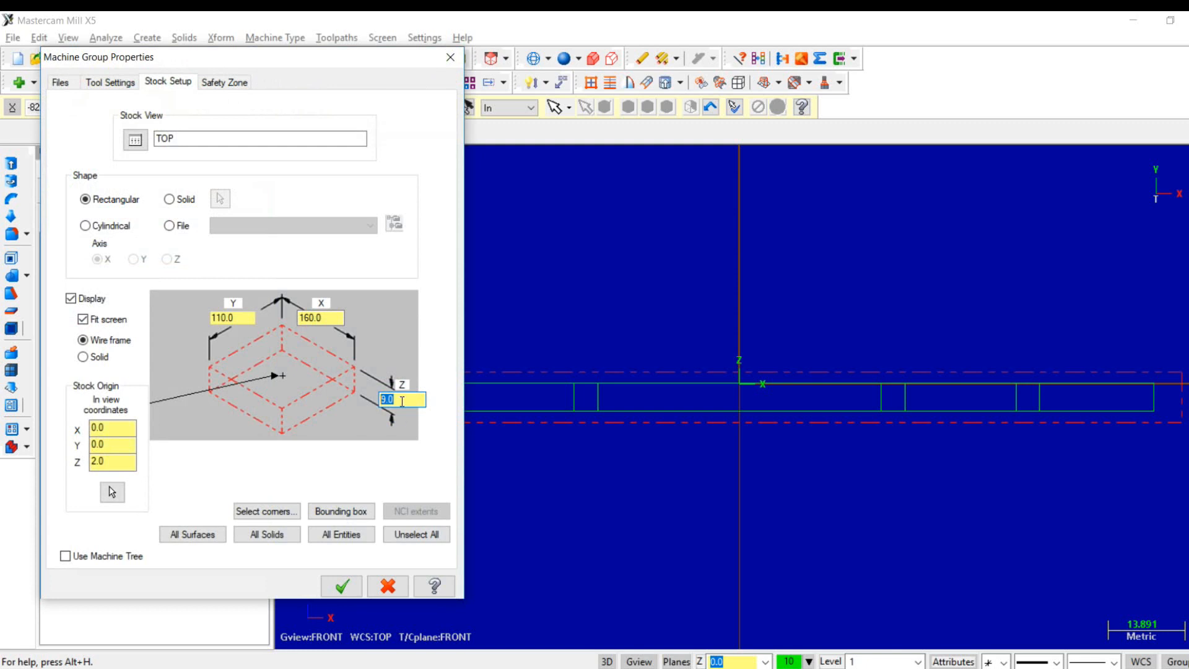
{"action": "type", "text": "7"}
{"action": "left_click", "coordinate": [341, 586]}
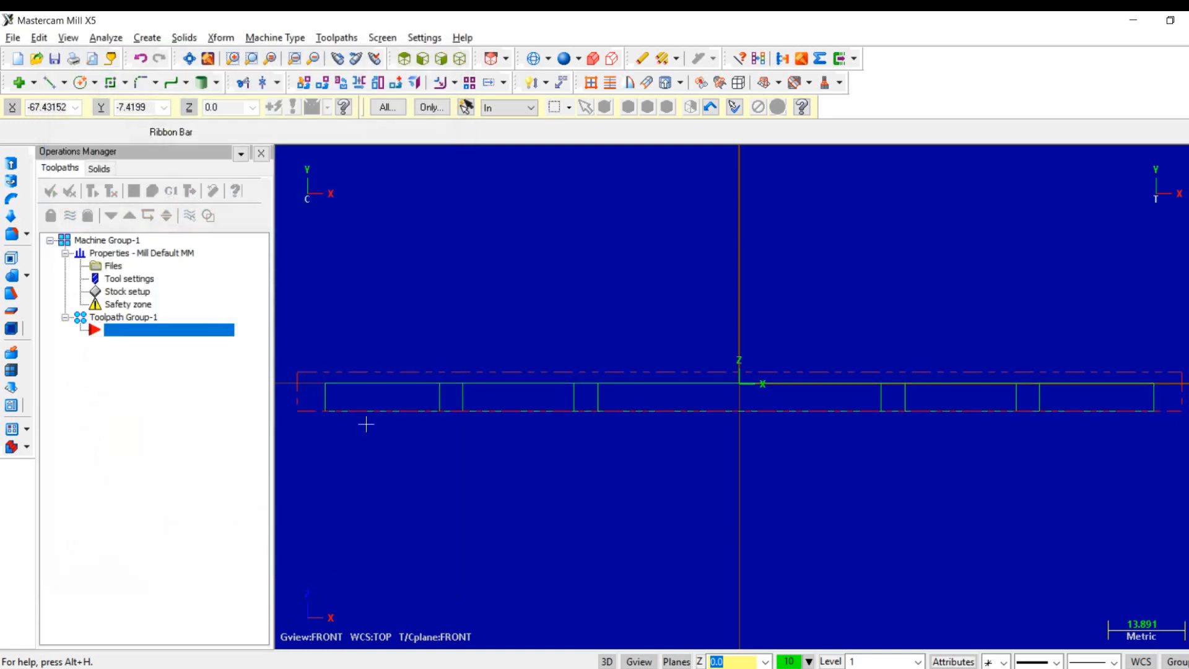
- Return to the top view and start a facing toolpath with the NC name T, chaining the plate's rectangular outline
{"action": "right_click", "coordinate": [524, 176]}
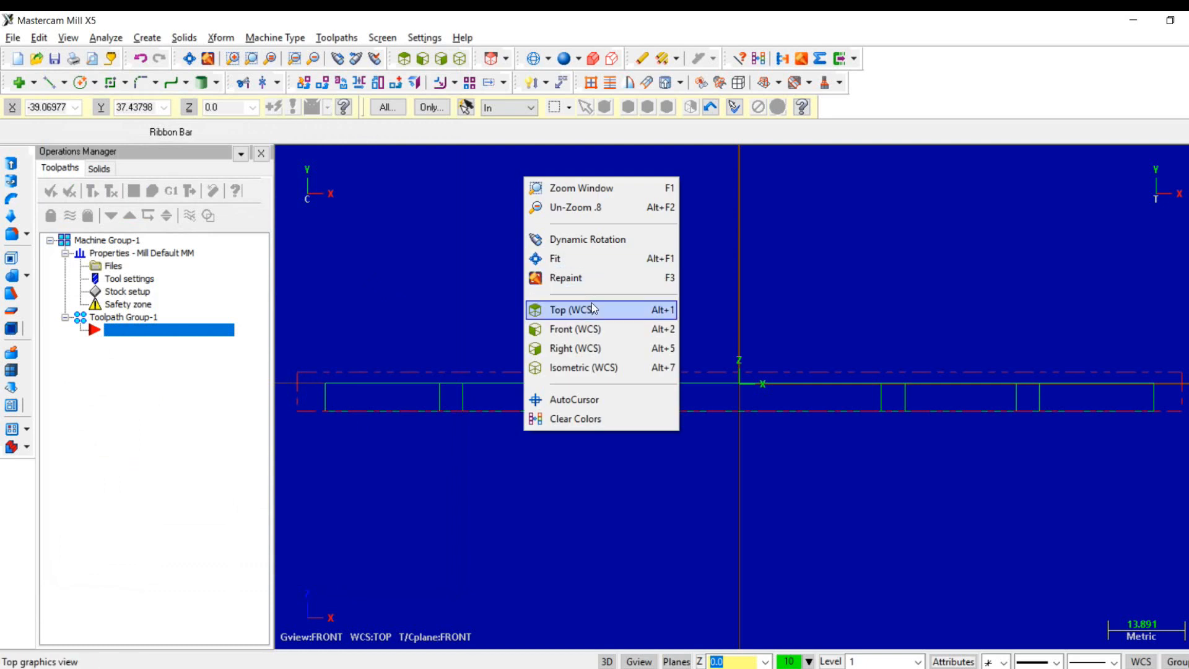
{"action": "left_click", "coordinate": [591, 305]}
{"action": "left_click", "coordinate": [337, 38]}
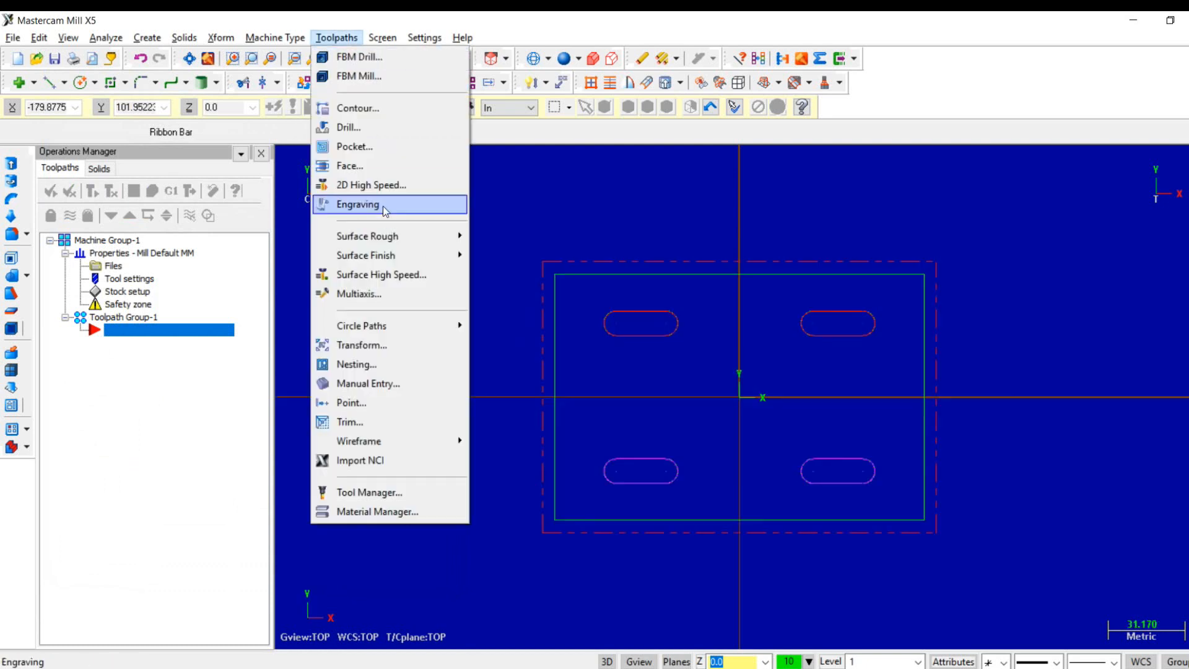
{"action": "left_click", "coordinate": [359, 166]}
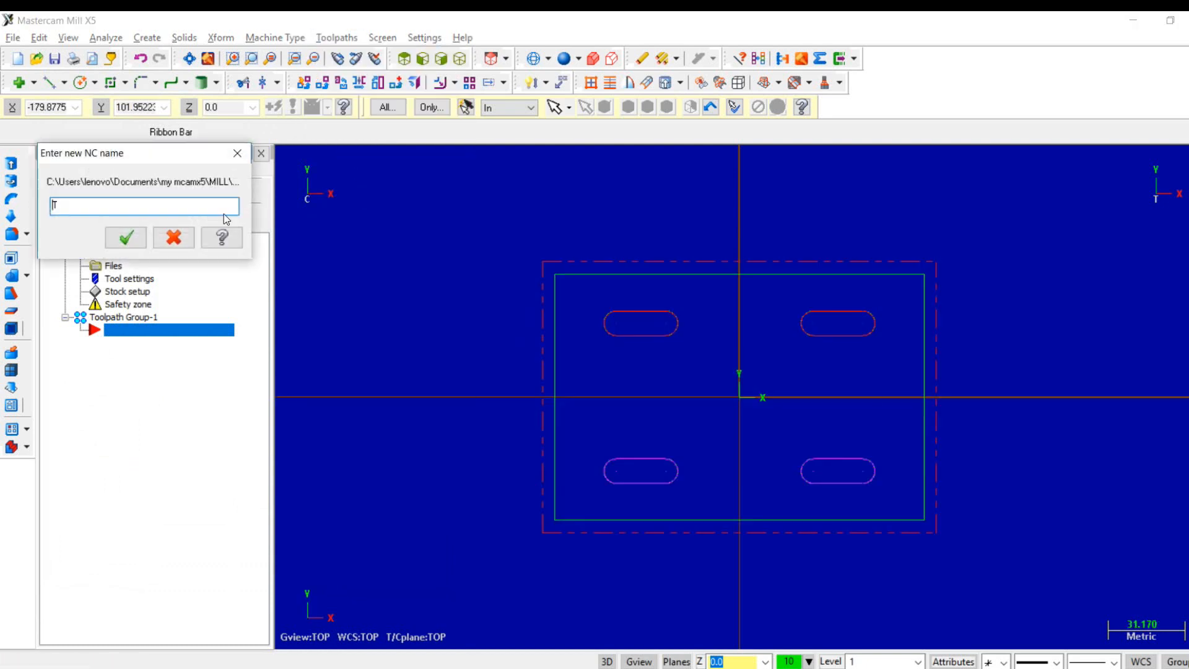
{"action": "left_click", "coordinate": [126, 237]}
{"action": "left_click", "coordinate": [593, 273]}
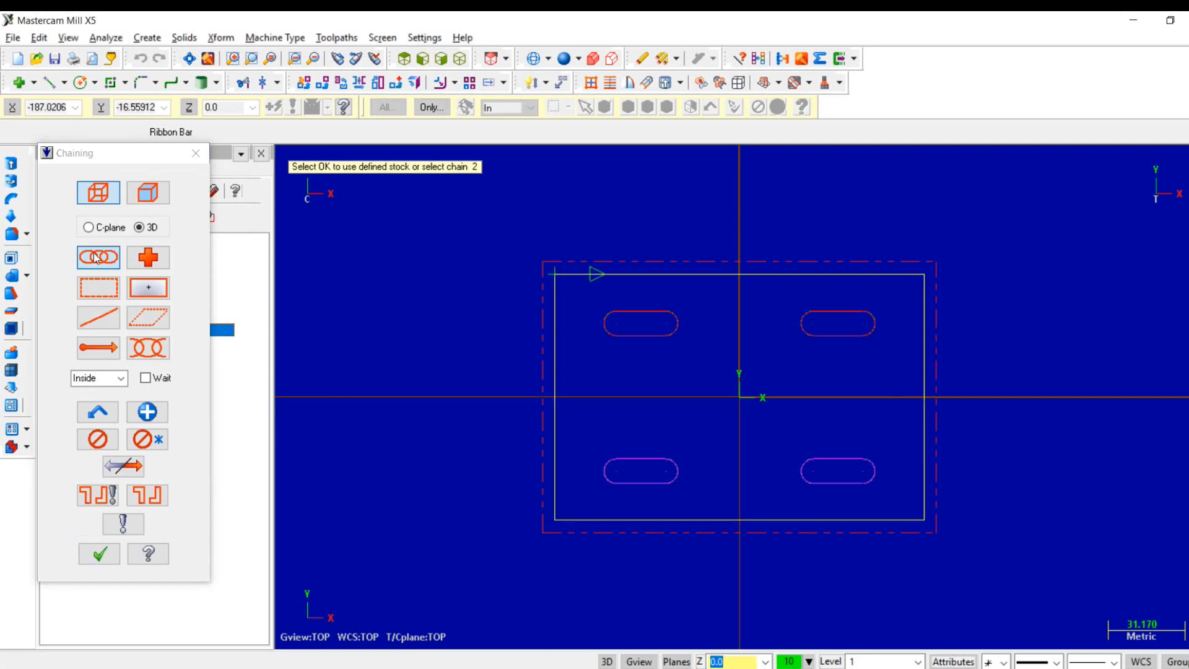
{"action": "left_click", "coordinate": [99, 553]}
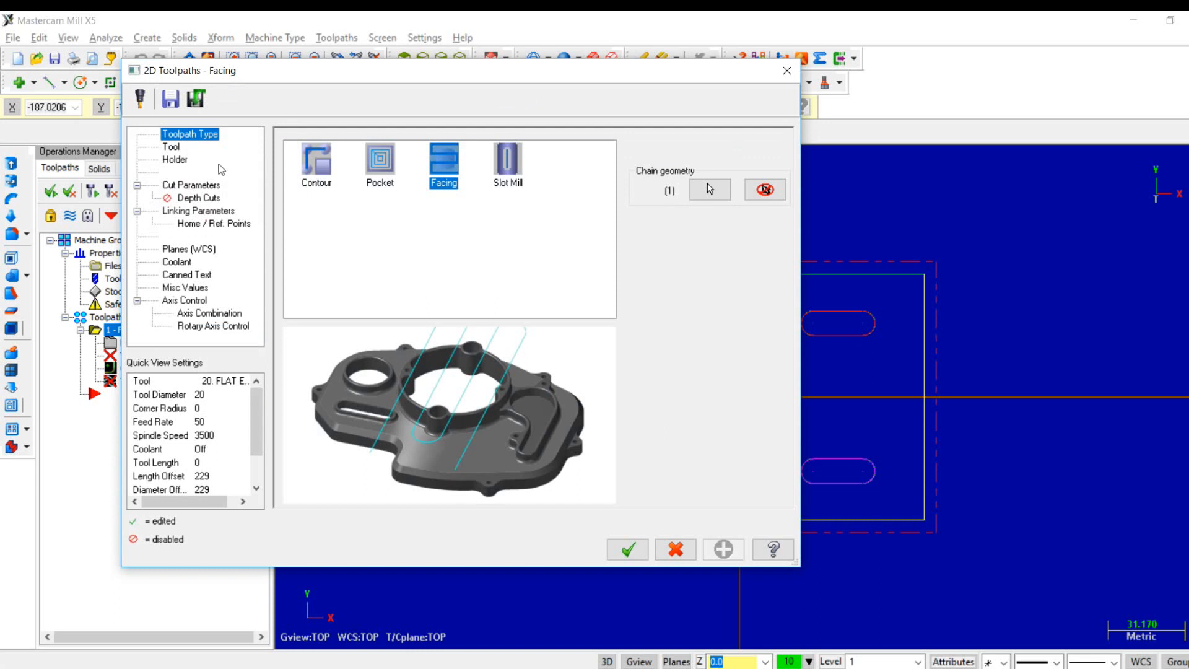
- Choose the 10 mm flat endmill from the tool library for the facing toolpath
{"action": "left_click", "coordinate": [172, 146]}
{"action": "left_click", "coordinate": [322, 397]}
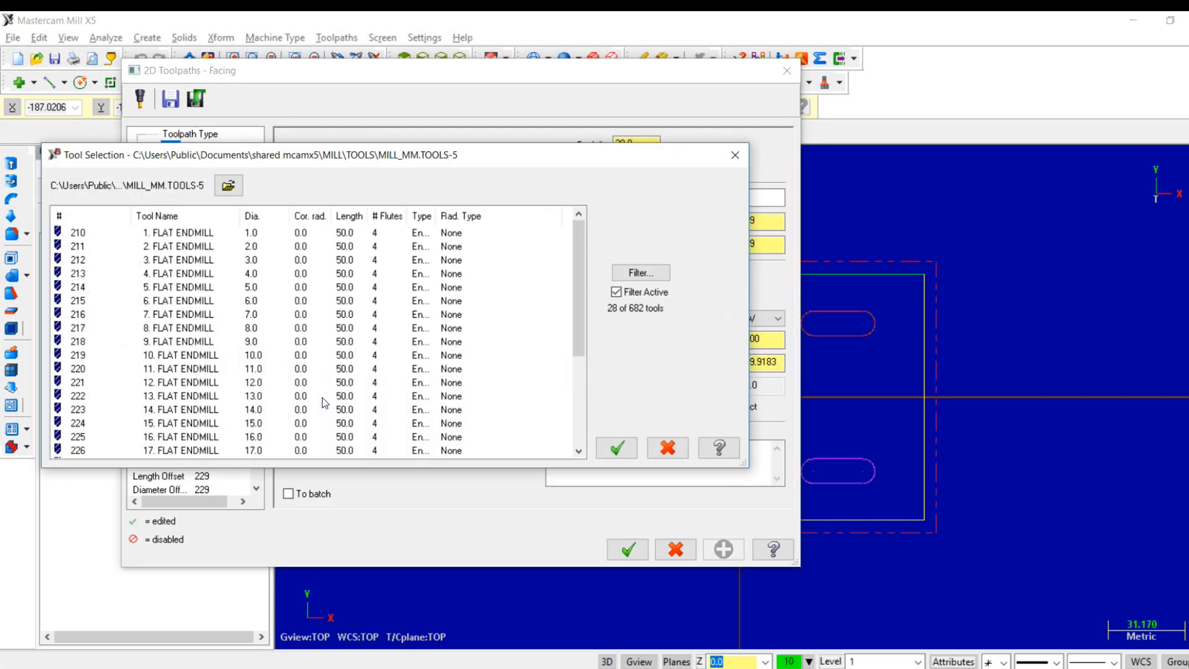
{"action": "left_click", "coordinate": [201, 358]}
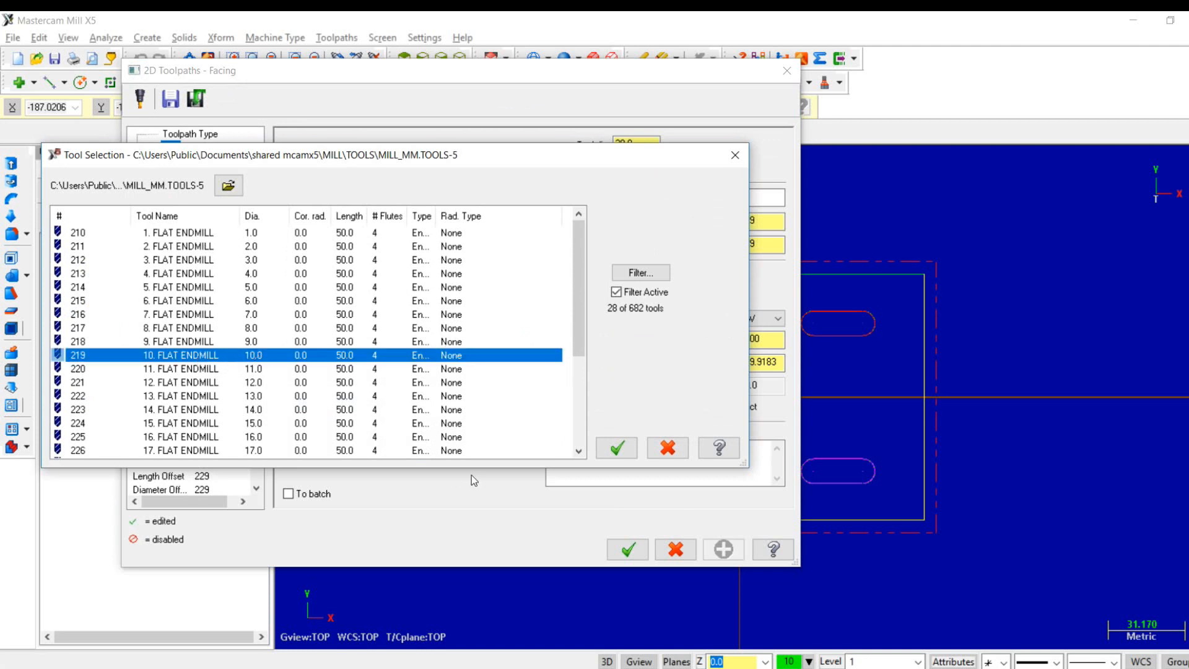
{"action": "left_click", "coordinate": [625, 451]}
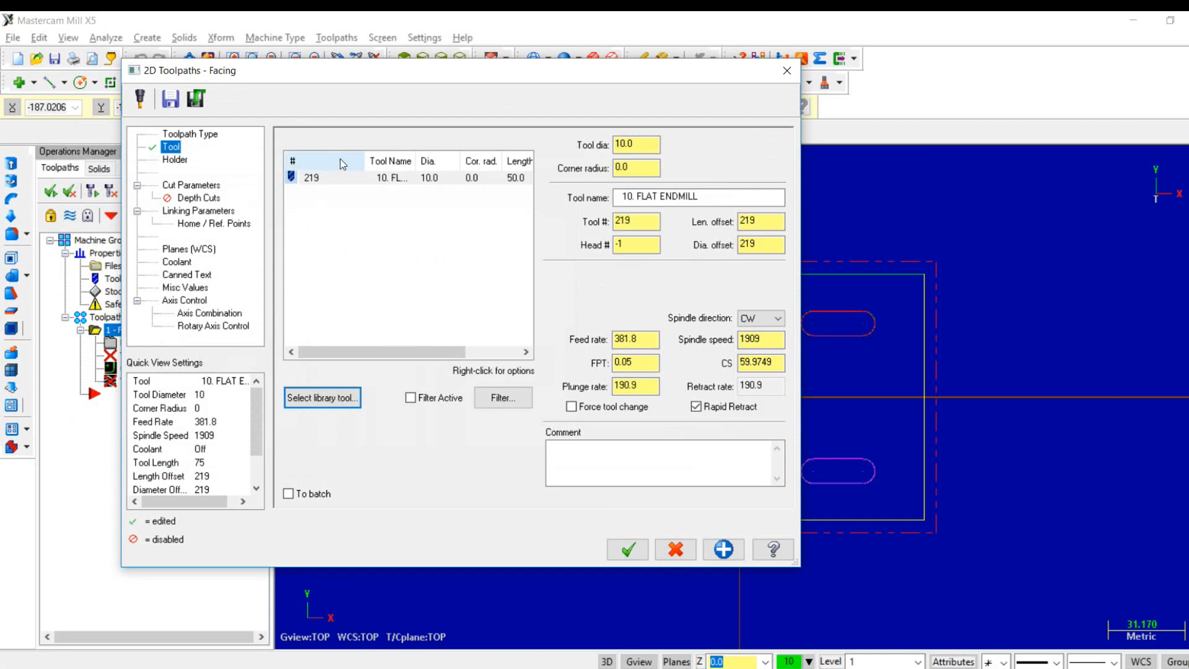
- Load the BT45 holder library and assign the B5C5-1000 holder to the facing tool
{"action": "left_click", "coordinate": [175, 160]}
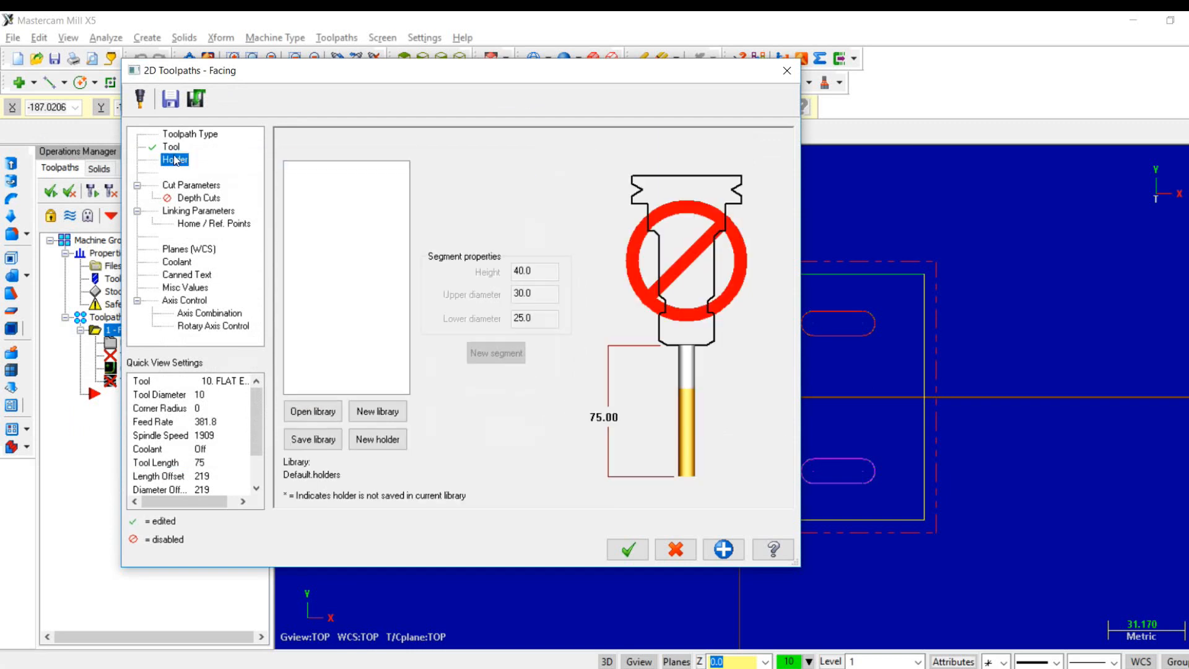
{"action": "left_click", "coordinate": [311, 418]}
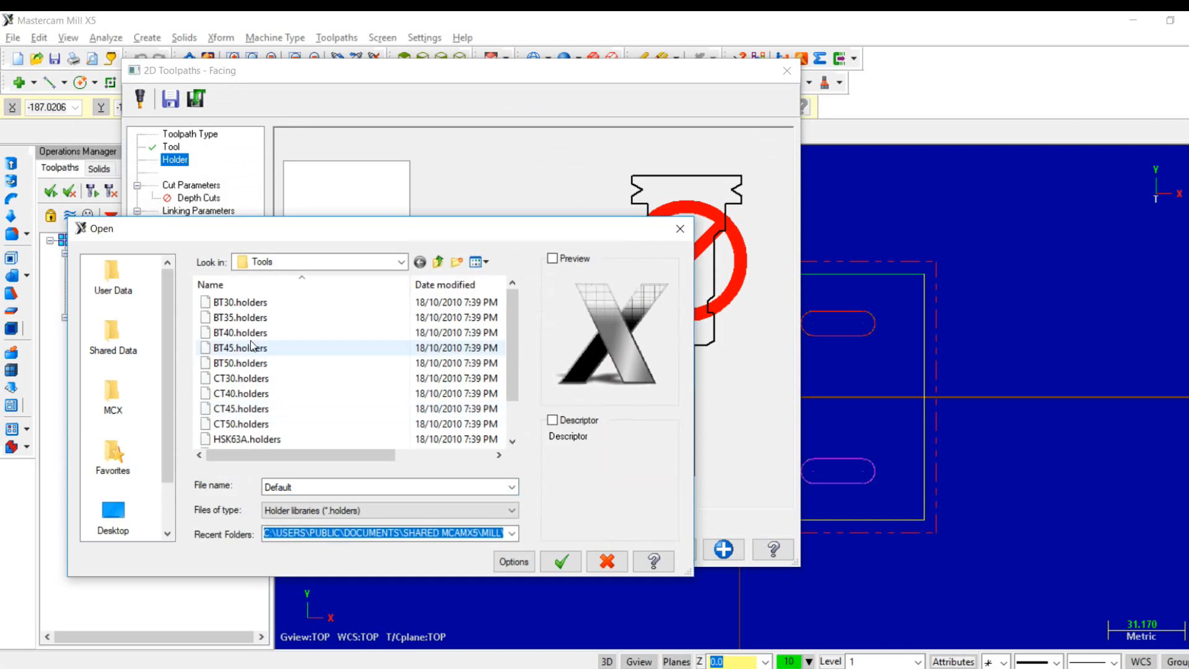
{"action": "left_click", "coordinate": [251, 347]}
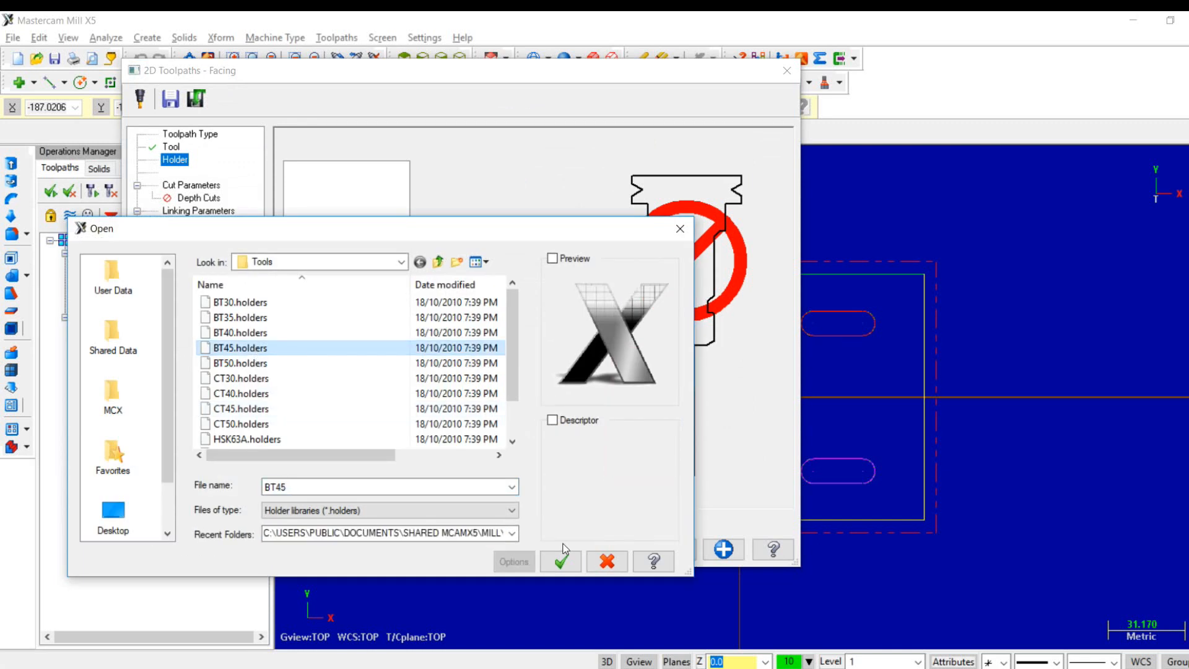
{"action": "left_click", "coordinate": [567, 566]}
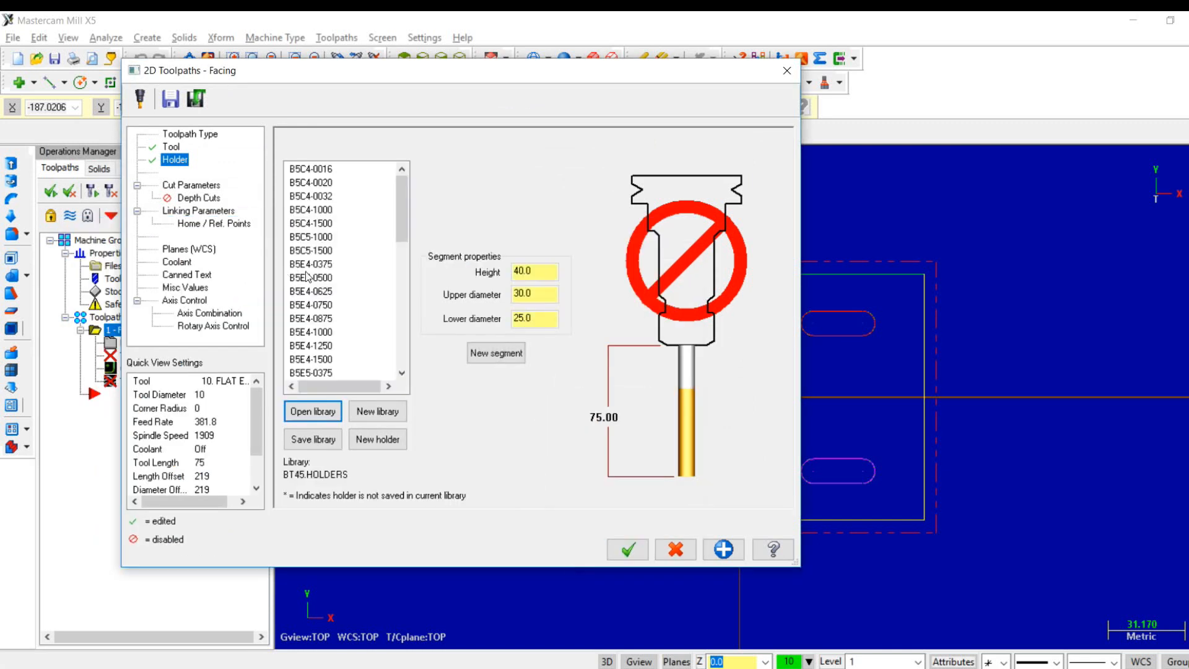
{"action": "left_click", "coordinate": [307, 276]}
{"action": "left_click", "coordinate": [309, 238]}
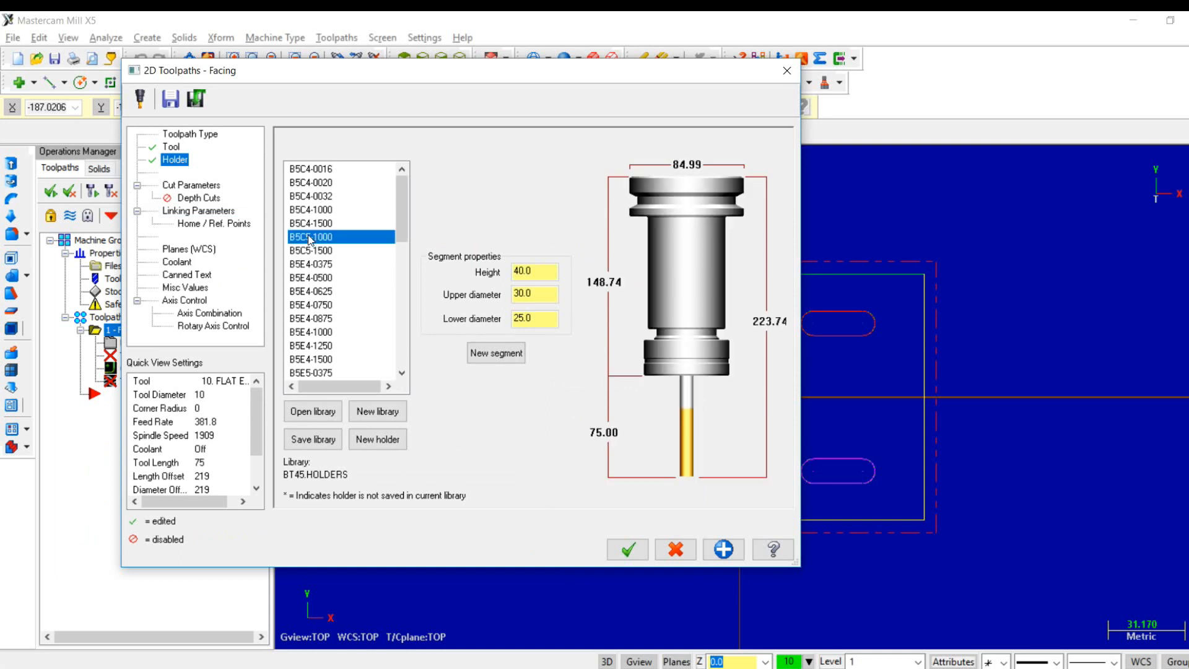
- Set the facing style to Zigzag and enable depth cuts with a maximum rough step of 1 mm
{"action": "left_click", "coordinate": [192, 185]}
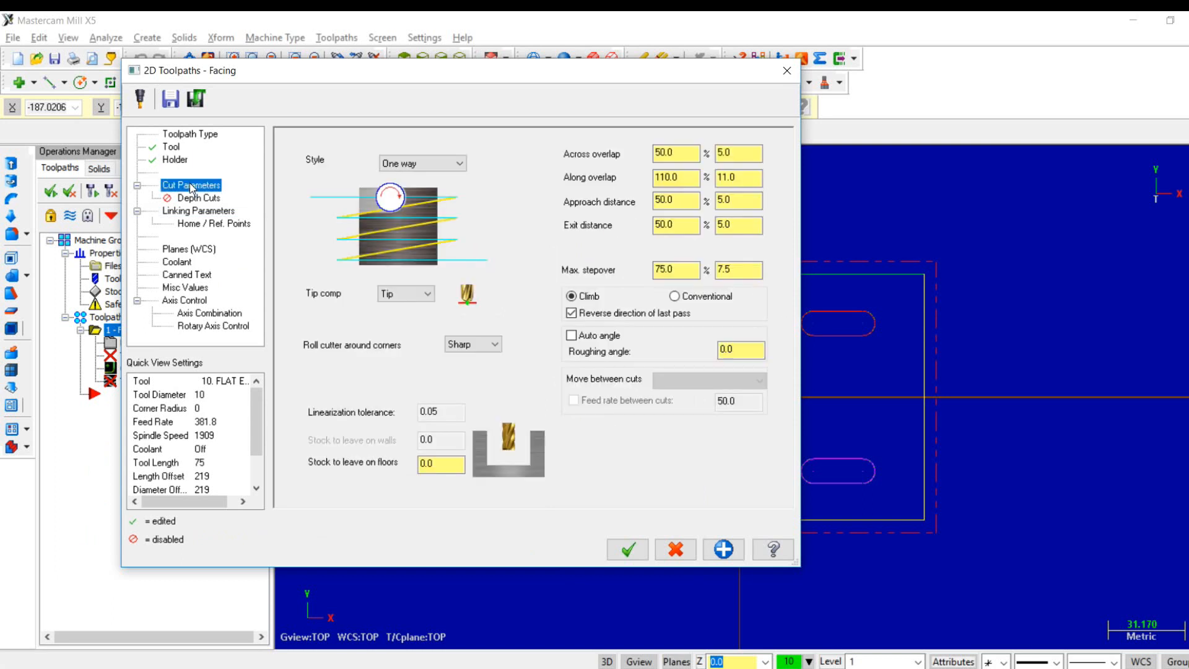
{"action": "left_click", "coordinate": [418, 163]}
{"action": "left_click", "coordinate": [416, 176]}
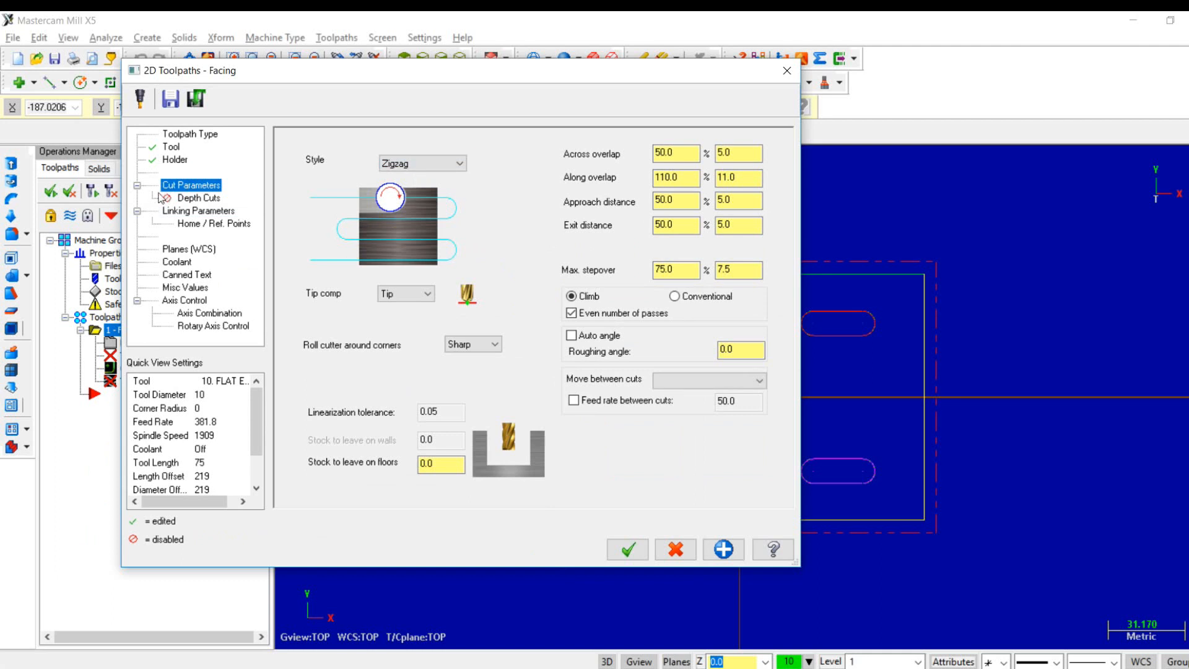
{"action": "left_click", "coordinate": [193, 199]}
{"action": "left_click", "coordinate": [340, 184]}
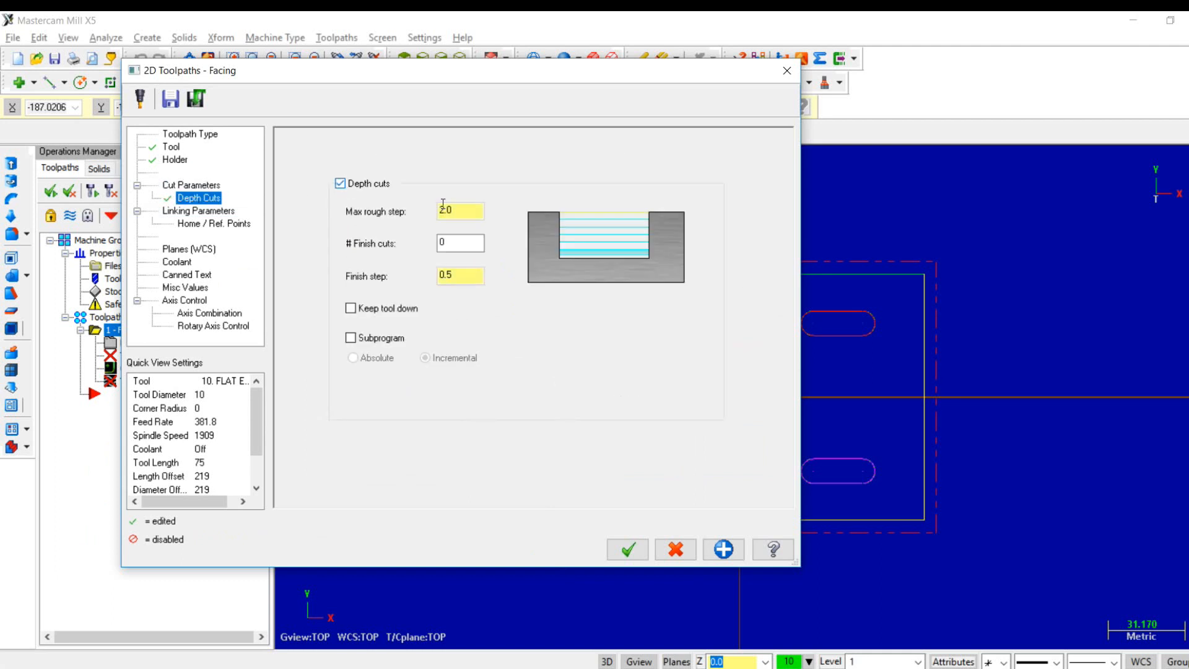
{"action": "left_click_drag", "start_coordinate": [473, 210], "coordinate": [370, 204]}
{"action": "type", "text": "1"}
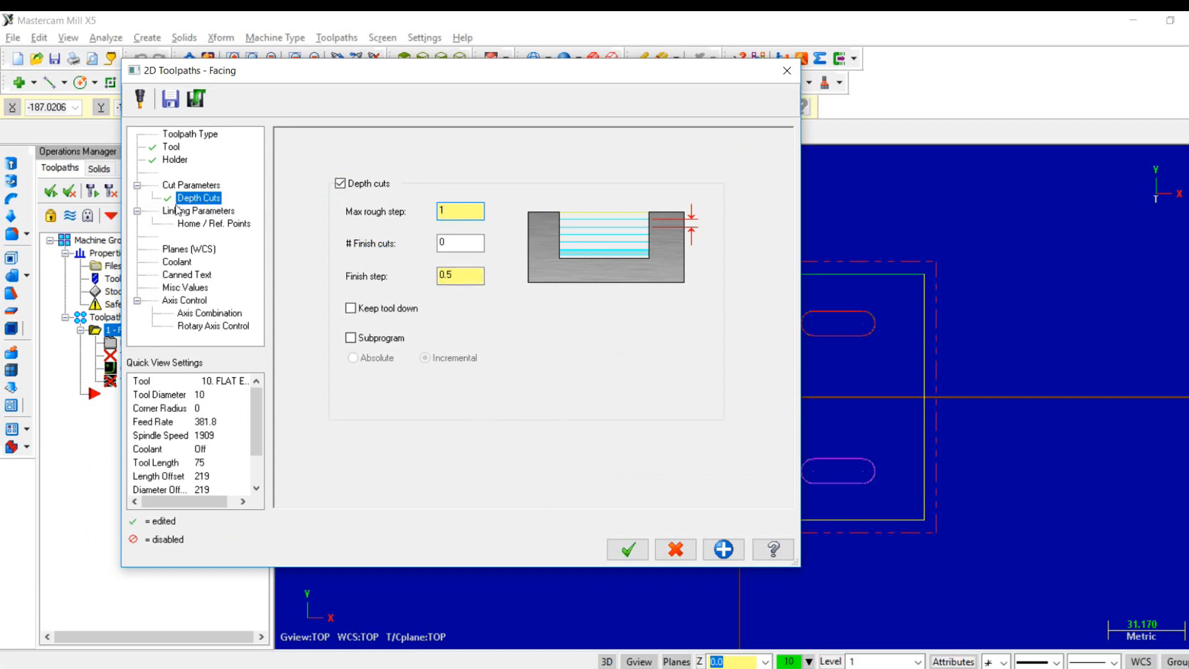
- Enable the absolute clearance height of 50 mm, make the retract height absolute, and accept the facing toolpath
{"action": "left_click", "coordinate": [201, 213]}
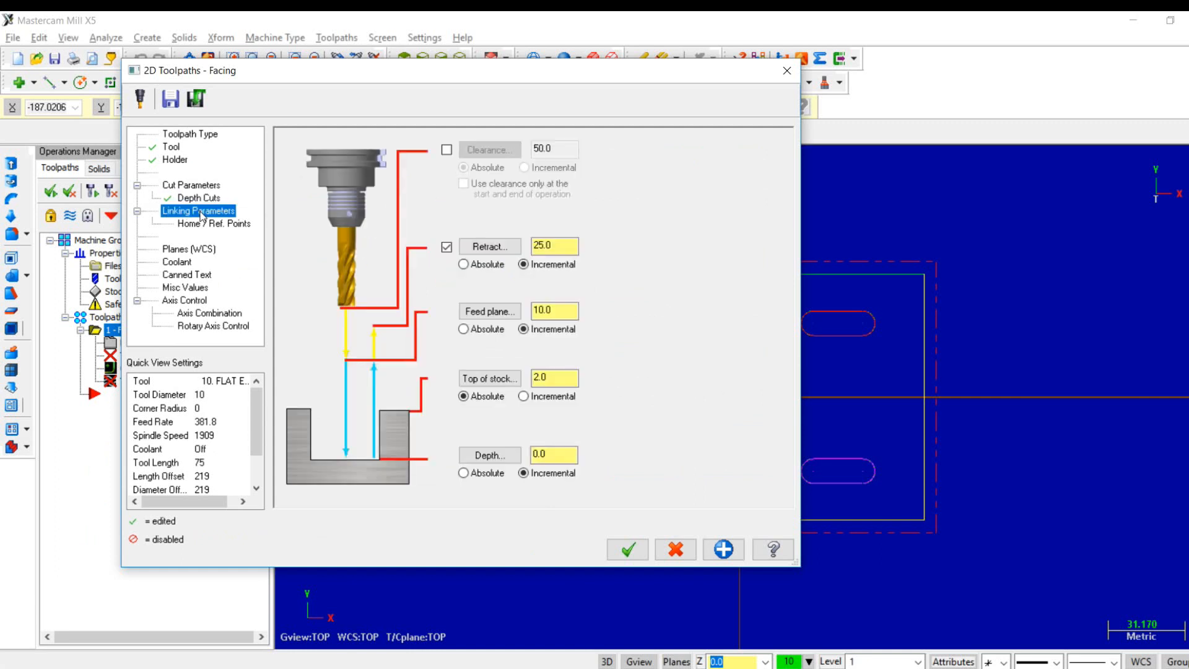
{"action": "left_click", "coordinate": [446, 151]}
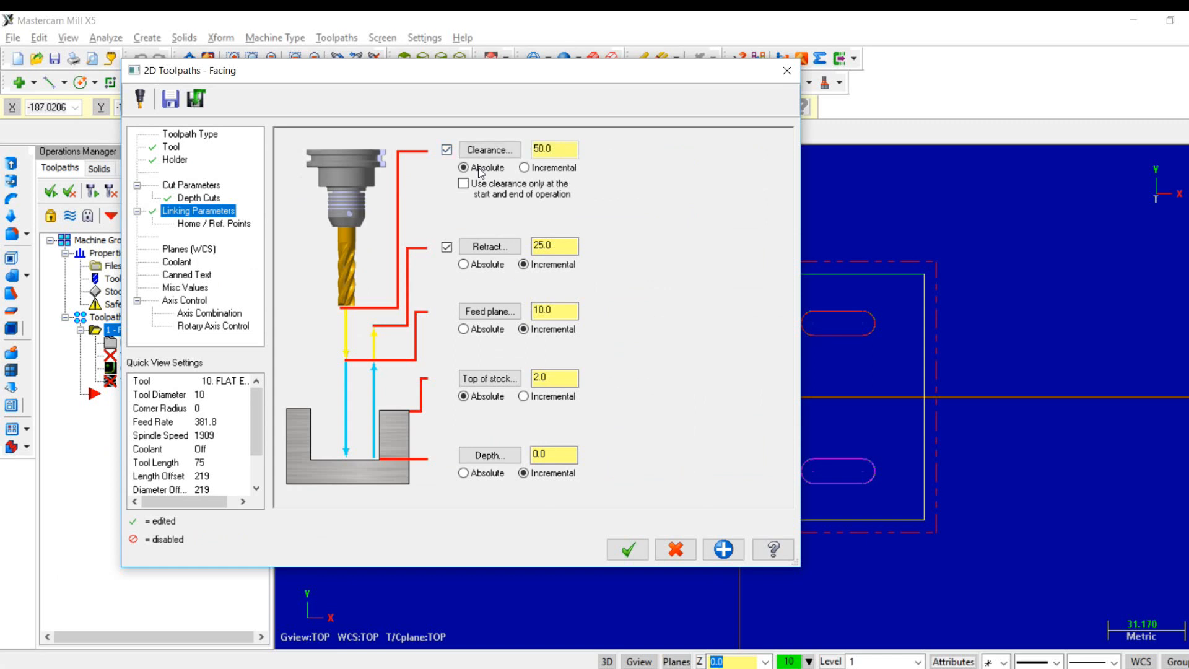
{"action": "left_click", "coordinate": [464, 265]}
{"action": "left_click", "coordinate": [637, 548]}
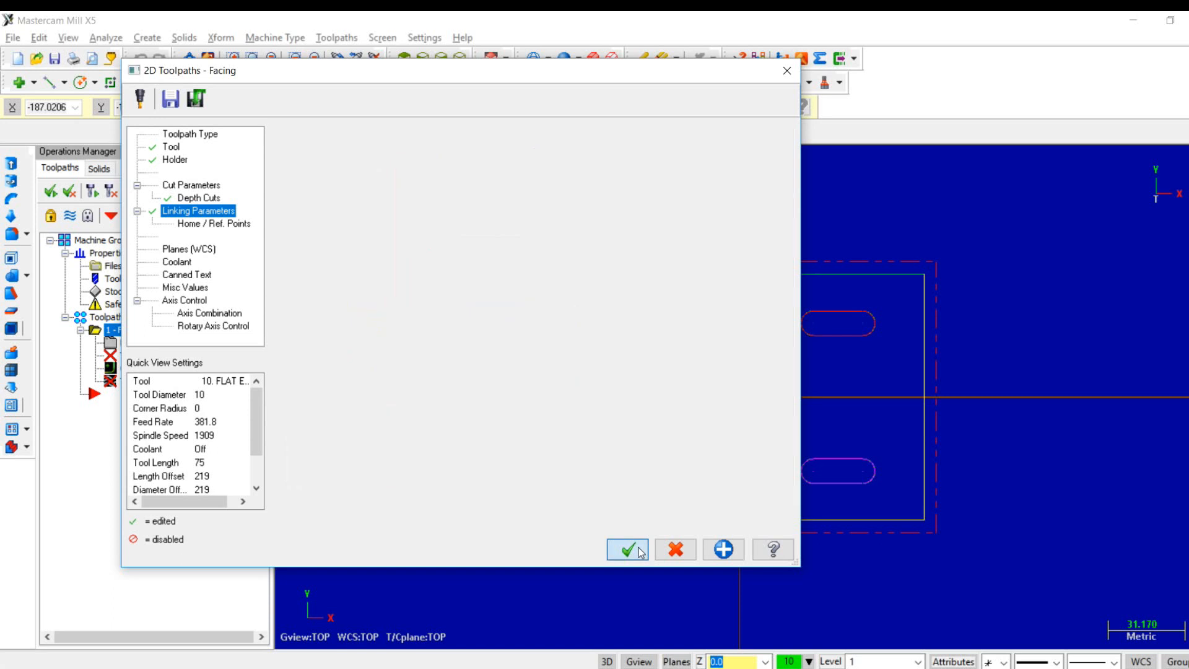
- Show the part in isometric view, run the Verify simulation of the facing toolpath, and close it
{"action": "right_click", "coordinate": [641, 553]}
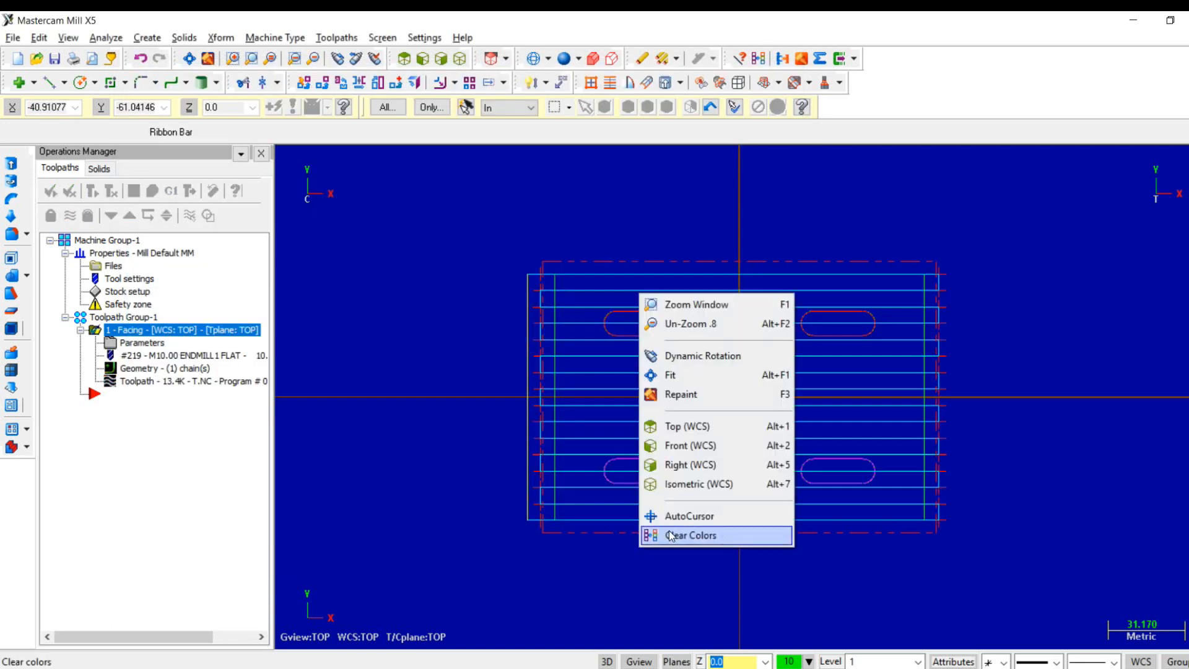
{"action": "left_click", "coordinate": [684, 485]}
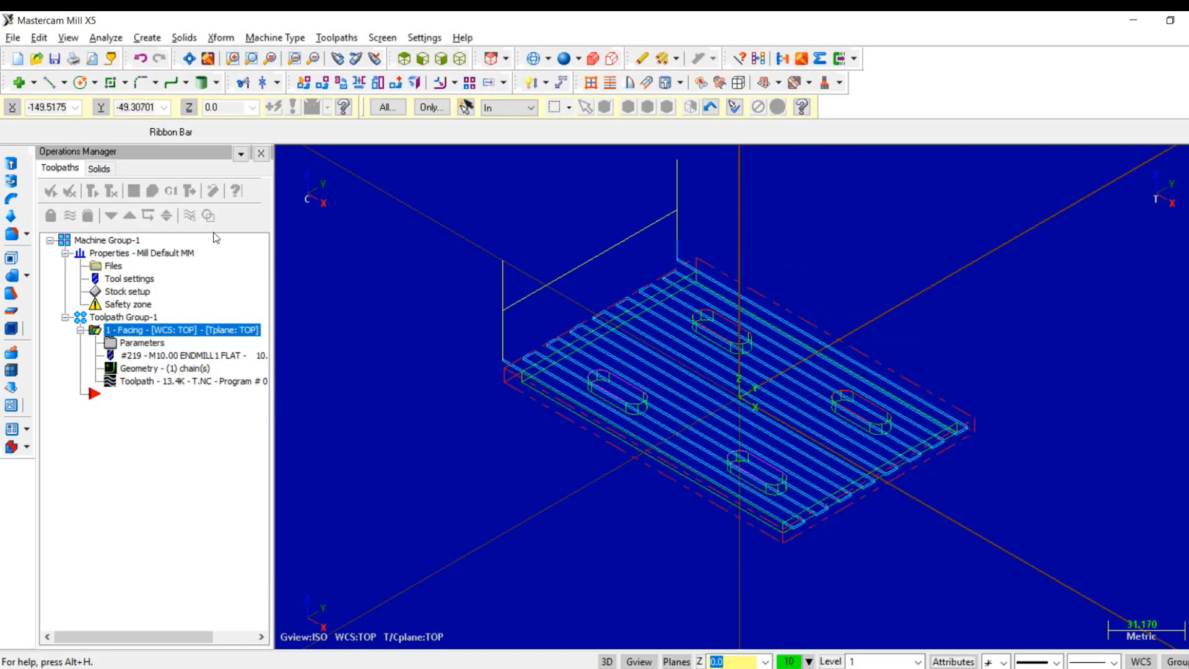
{"action": "left_click", "coordinate": [152, 192]}
{"action": "left_click", "coordinate": [92, 184]}
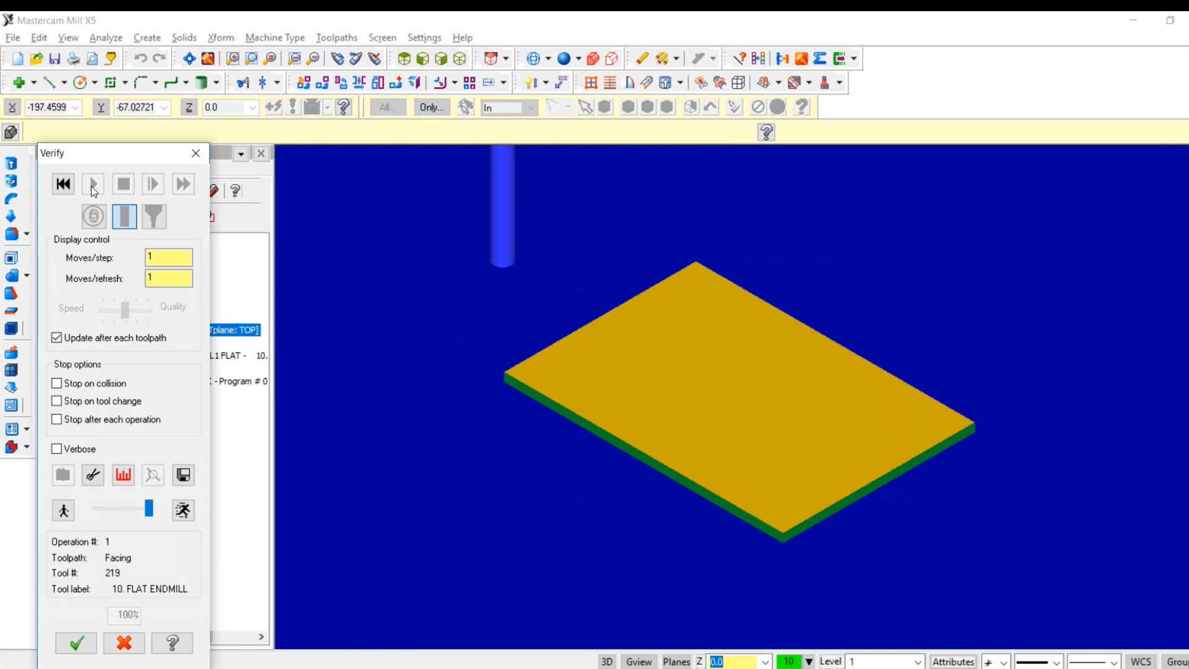
{"action": "left_click", "coordinate": [196, 155]}
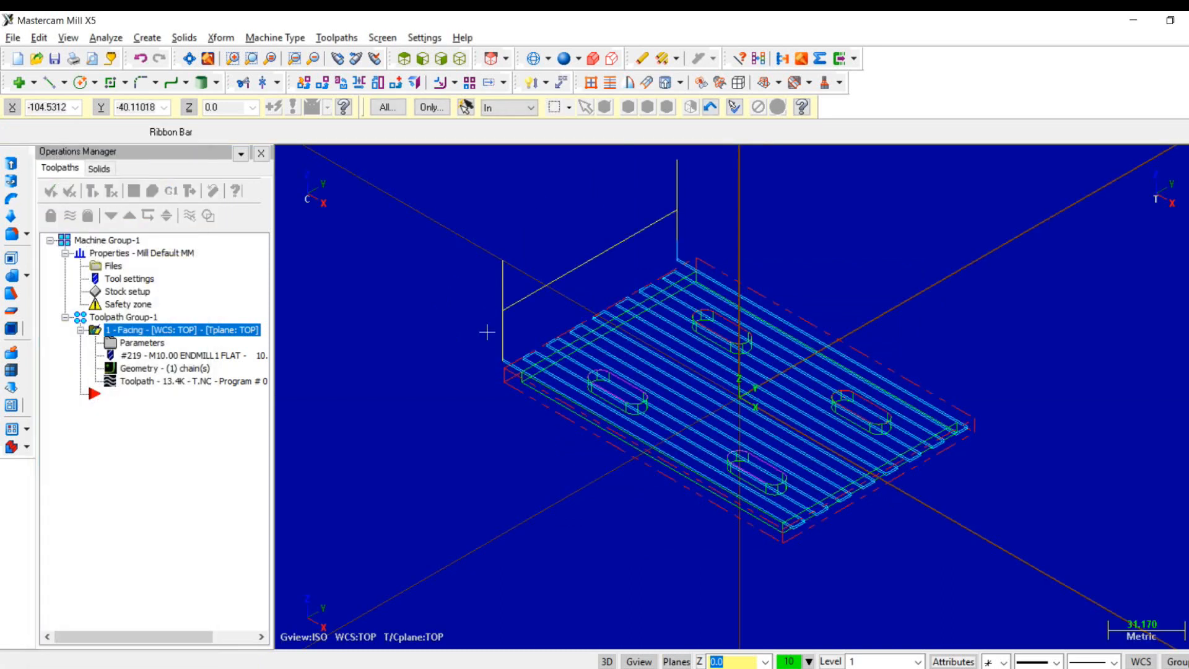
- Backplot the facing toolpath in the front view, adjusting the run speed to follow the cutting passes
{"action": "right_click", "coordinate": [401, 395]}
{"action": "left_click", "coordinate": [441, 547]}
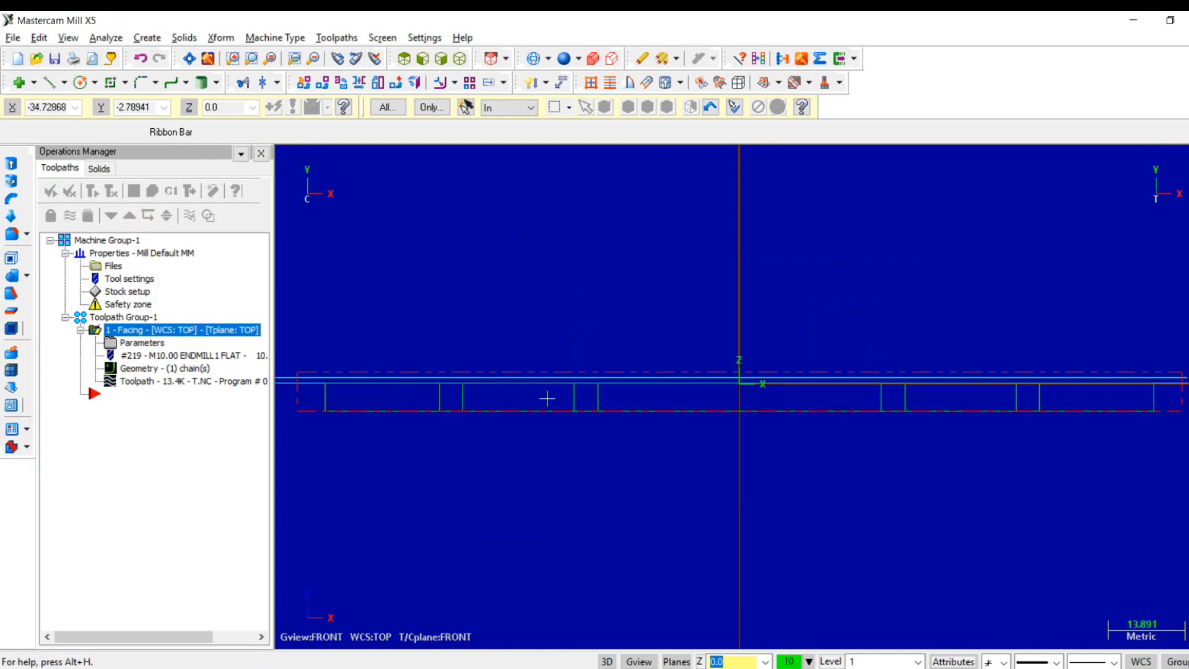
{"action": "scroll", "coordinate": [547, 398], "scroll_direction": "down", "scroll_amount": 3}
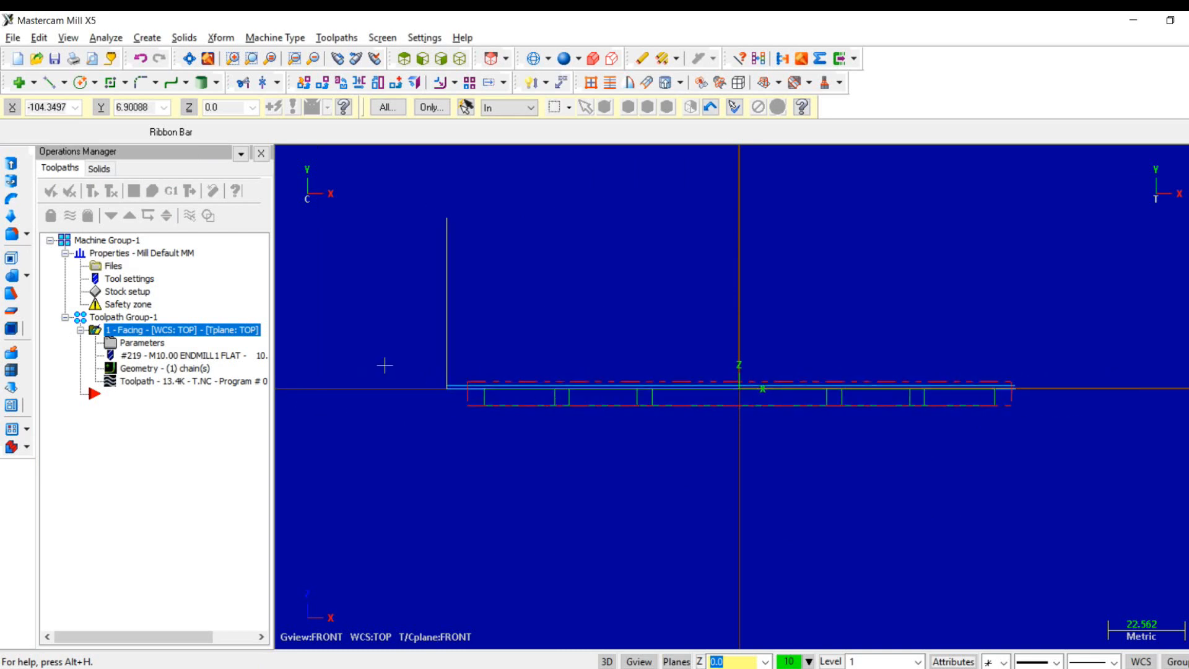
{"action": "left_click", "coordinate": [134, 190]}
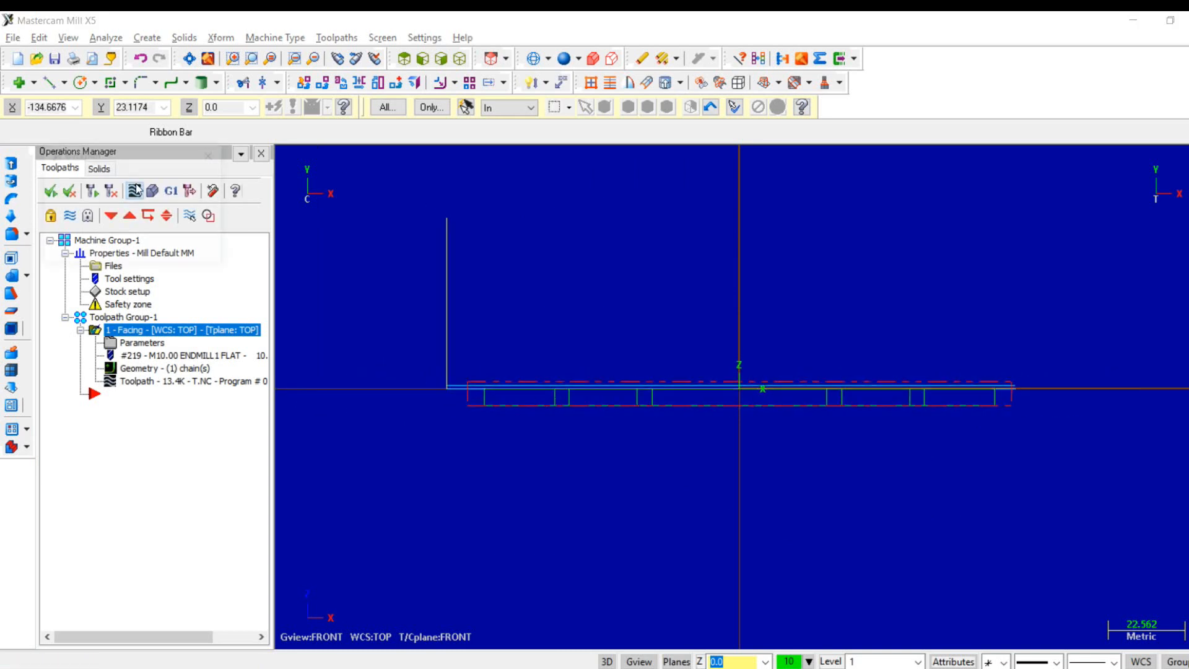
{"action": "left_click", "coordinate": [283, 158]}
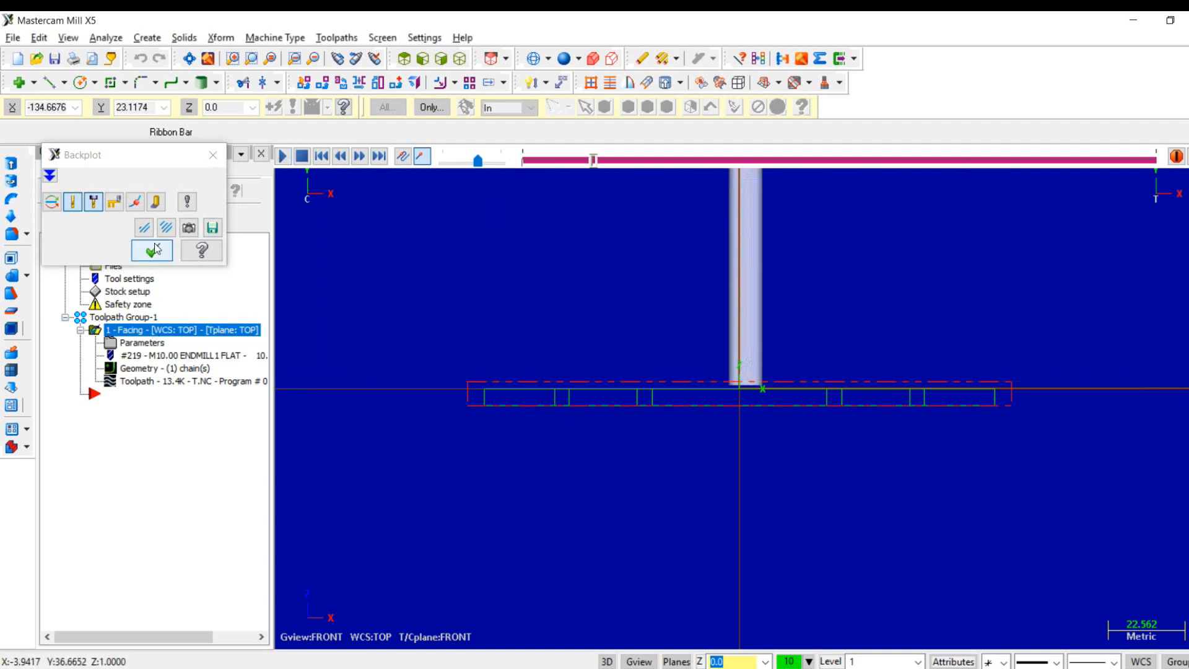
{"action": "left_click", "coordinate": [464, 162]}
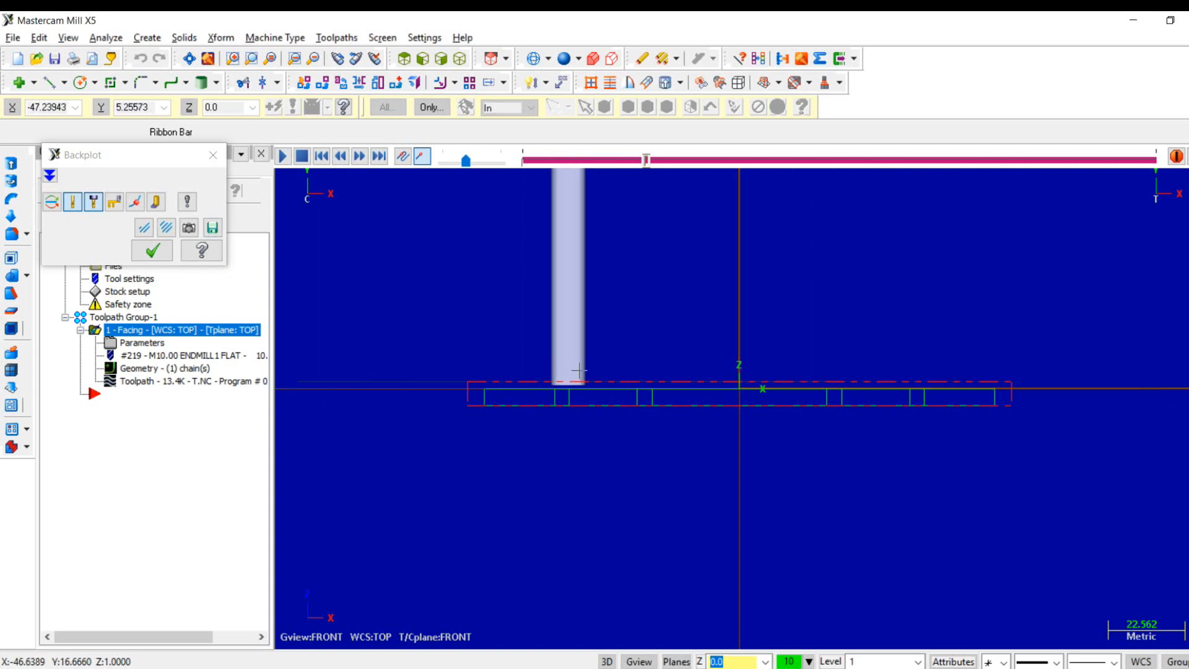
{"action": "right_click", "coordinate": [579, 370]}
{"action": "left_click", "coordinate": [617, 454]}
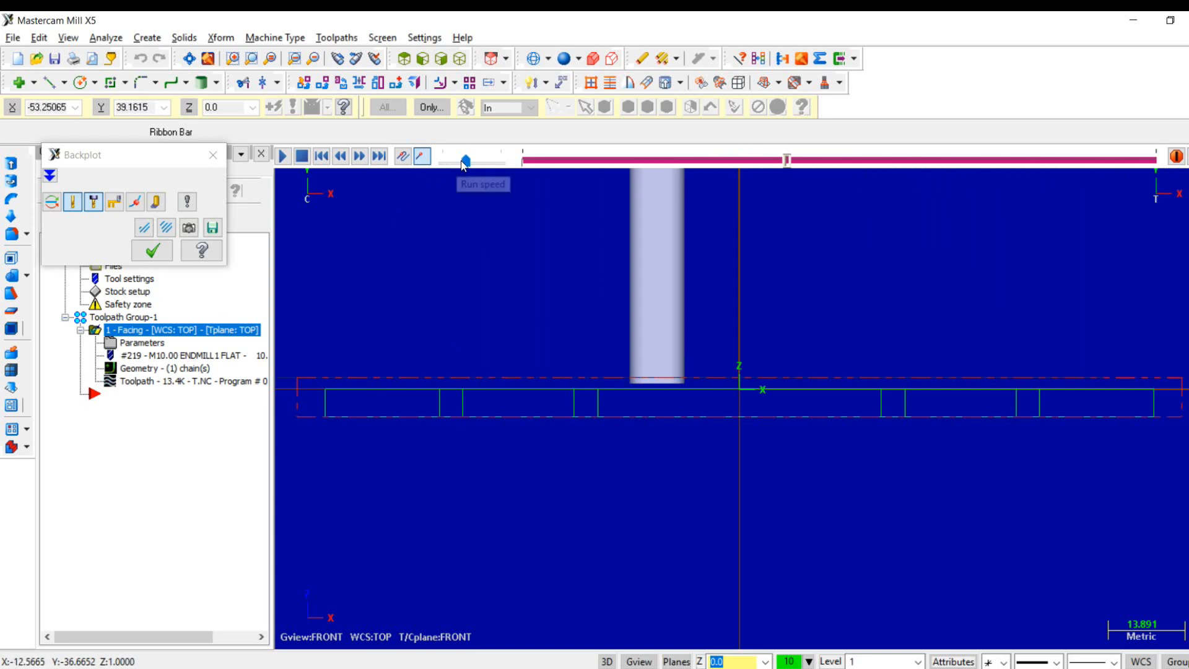
{"action": "left_click_drag", "start_coordinate": [466, 161], "coordinate": [469, 160]}
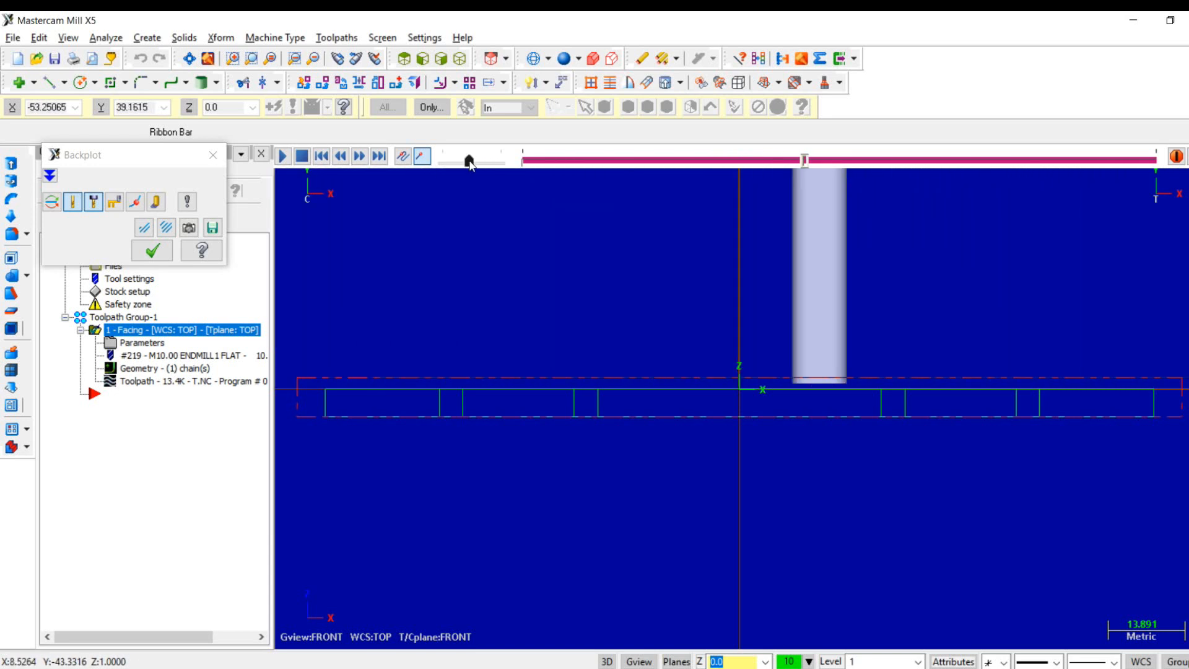
- Examine the running facing backplot in the isometric and front views, and close the backplot
{"action": "right_click", "coordinate": [464, 257]}
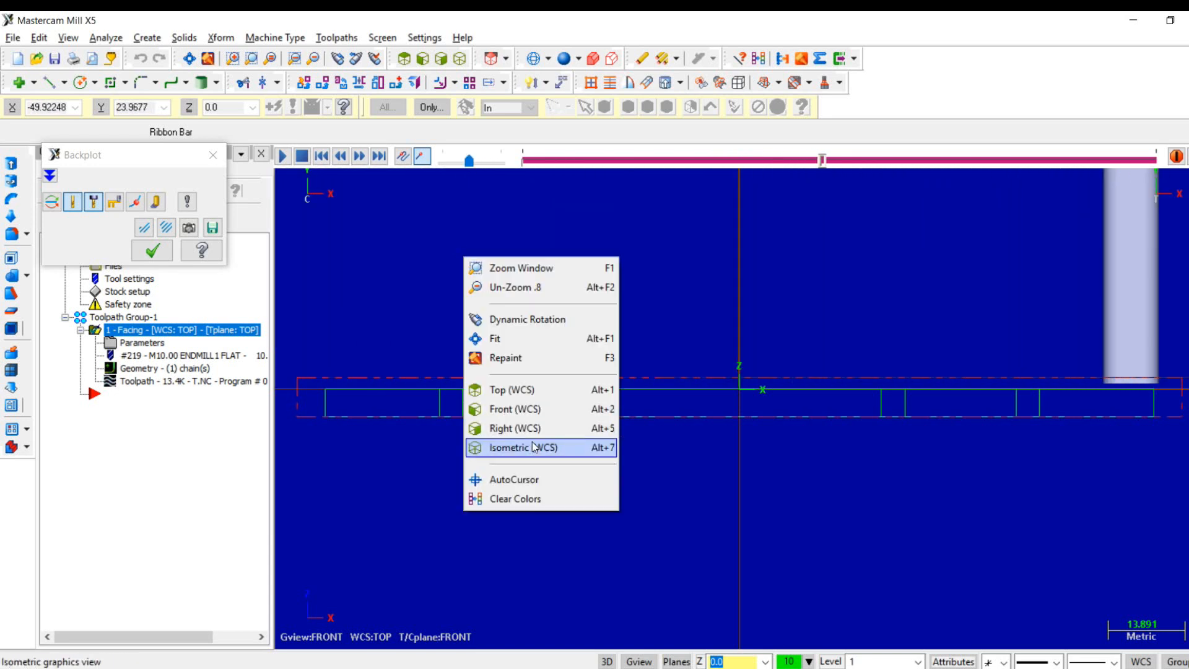
{"action": "left_click", "coordinate": [532, 446]}
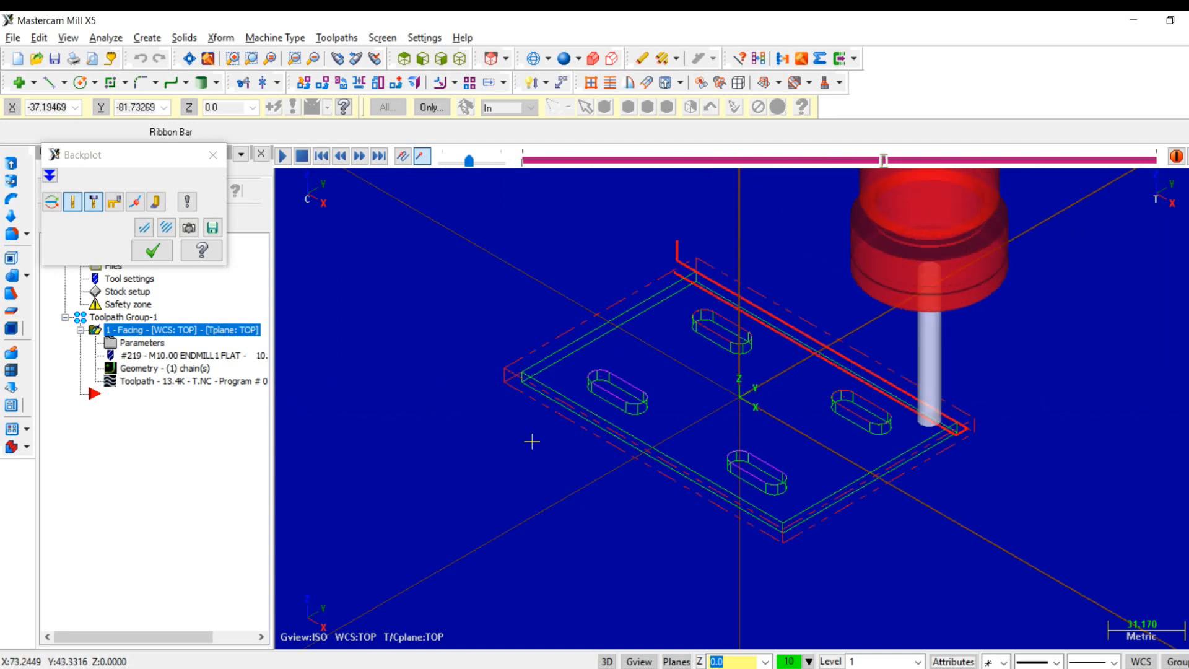
{"action": "right_click", "coordinate": [631, 322]}
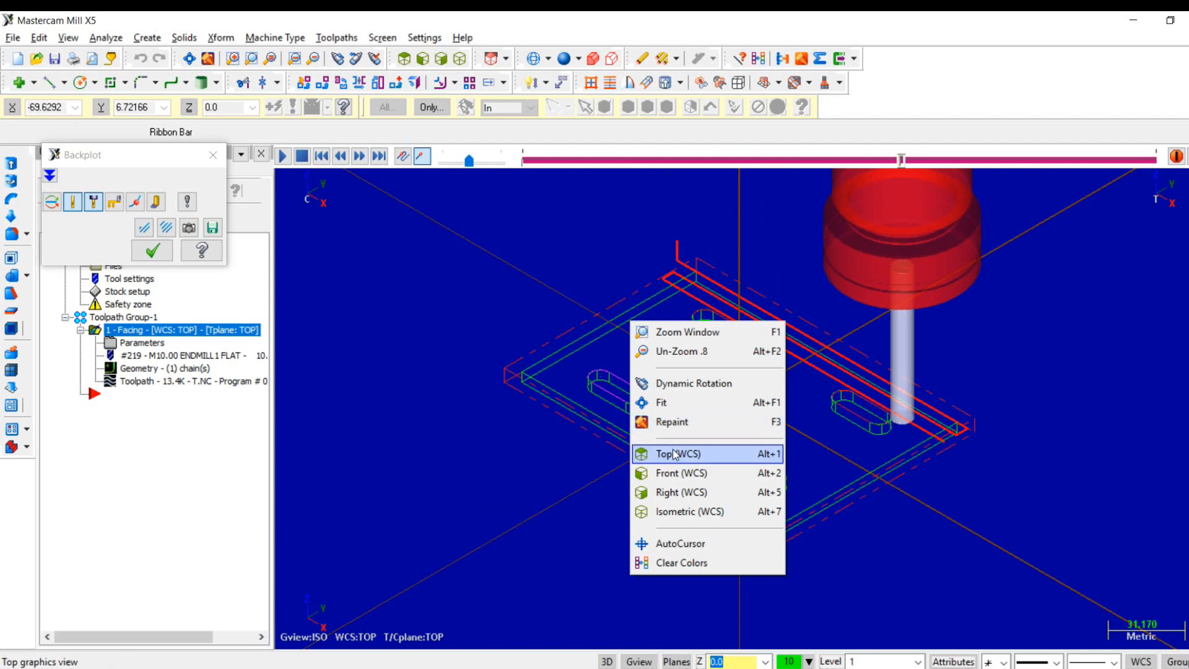
{"action": "left_click", "coordinate": [676, 473]}
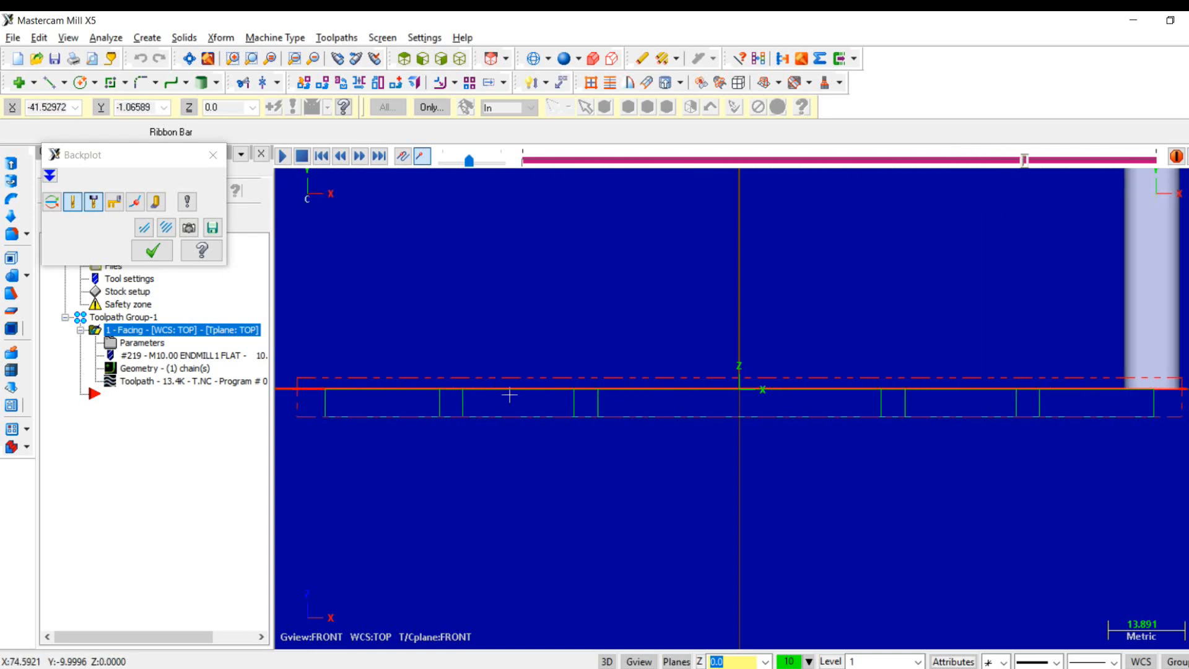
{"action": "left_click", "coordinate": [153, 255]}
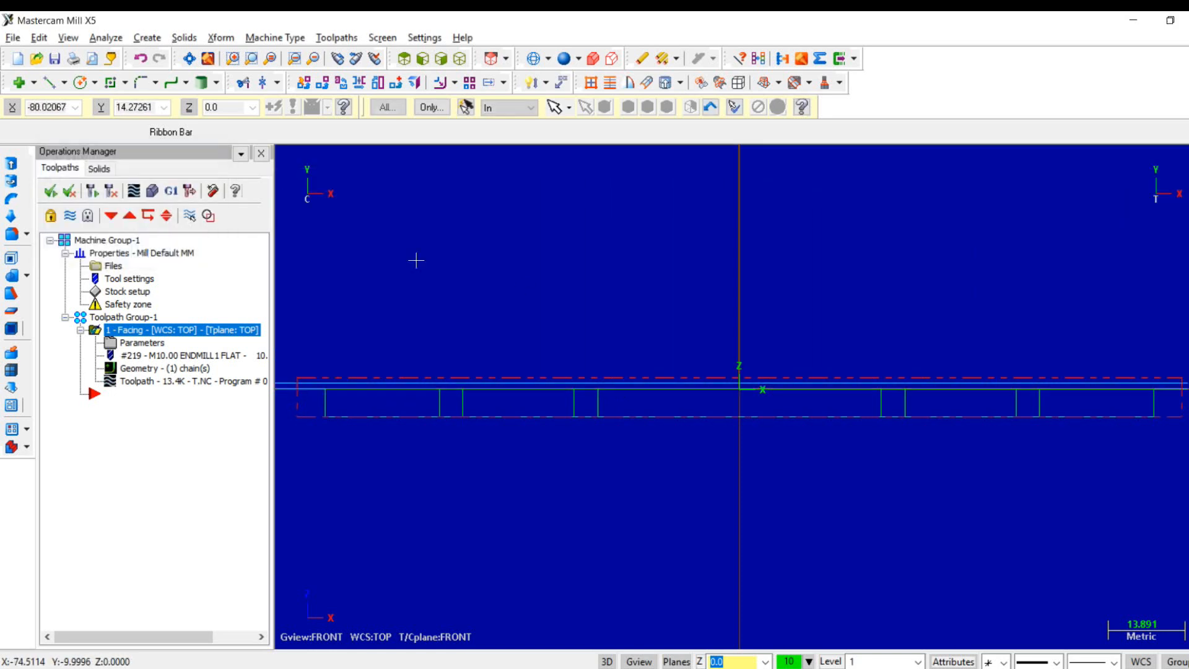
- Show the part in top view and turn off the display of the facing toolpath
{"action": "right_click", "coordinate": [524, 285]}
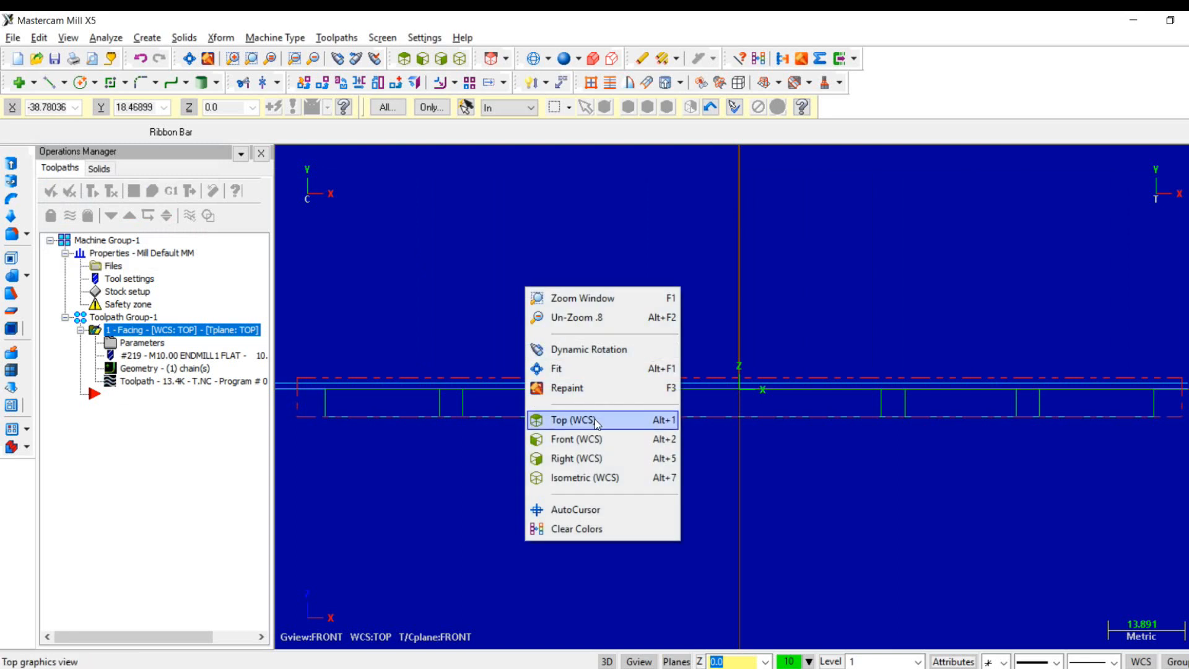
{"action": "left_click", "coordinate": [576, 420]}
{"action": "left_click", "coordinate": [75, 216]}
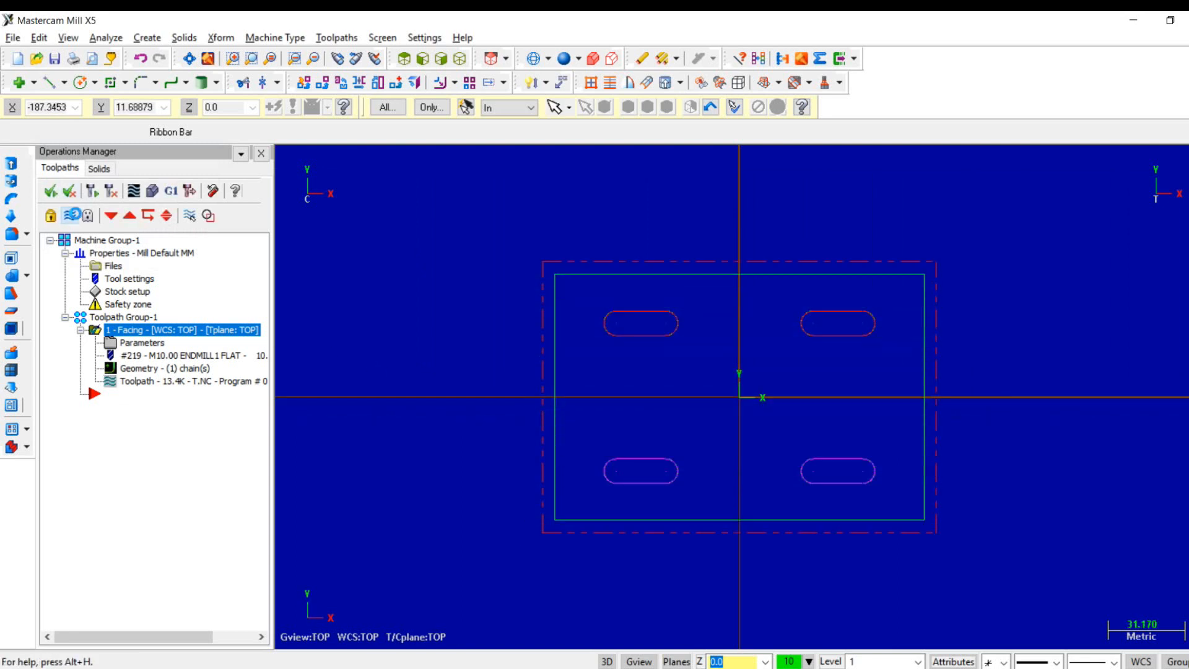
- Create a contour toolpath using the plate's outer rectangle as its chain
{"action": "left_click", "coordinate": [334, 38]}
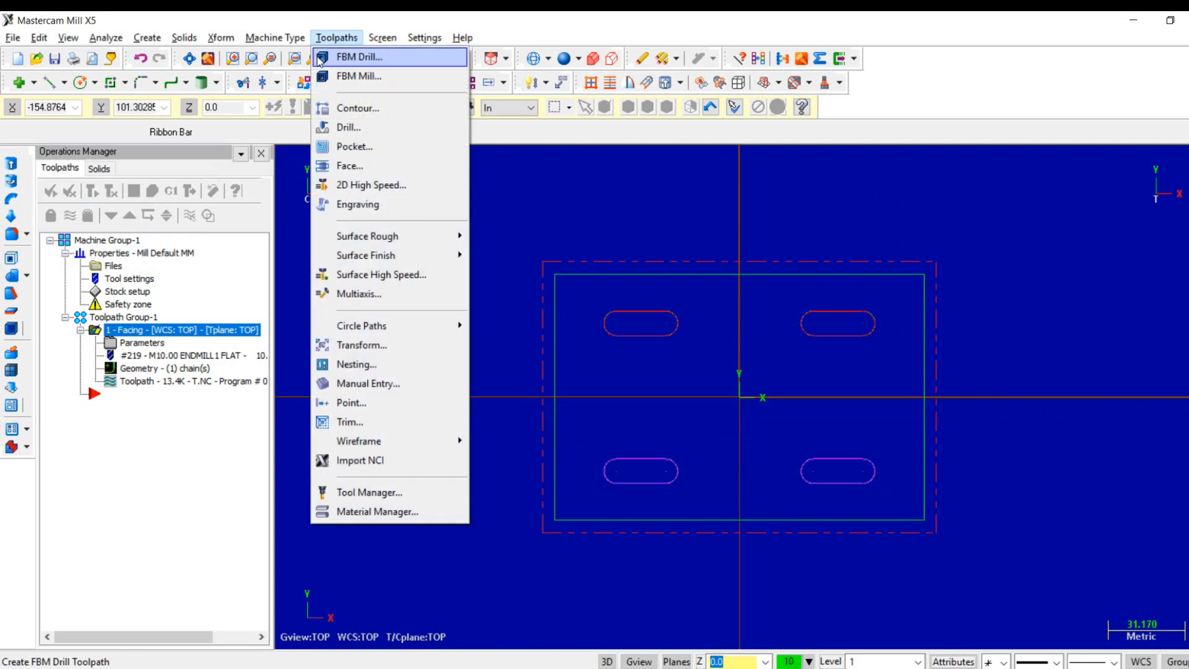
{"action": "left_click", "coordinate": [377, 108]}
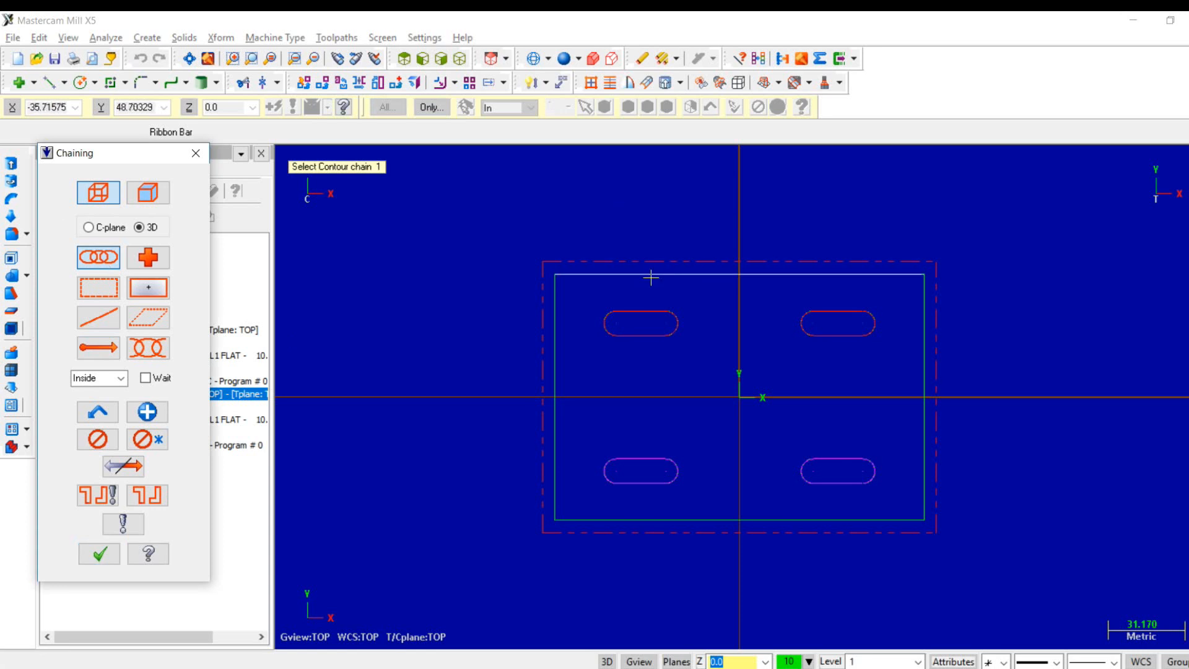
{"action": "left_click", "coordinate": [592, 273]}
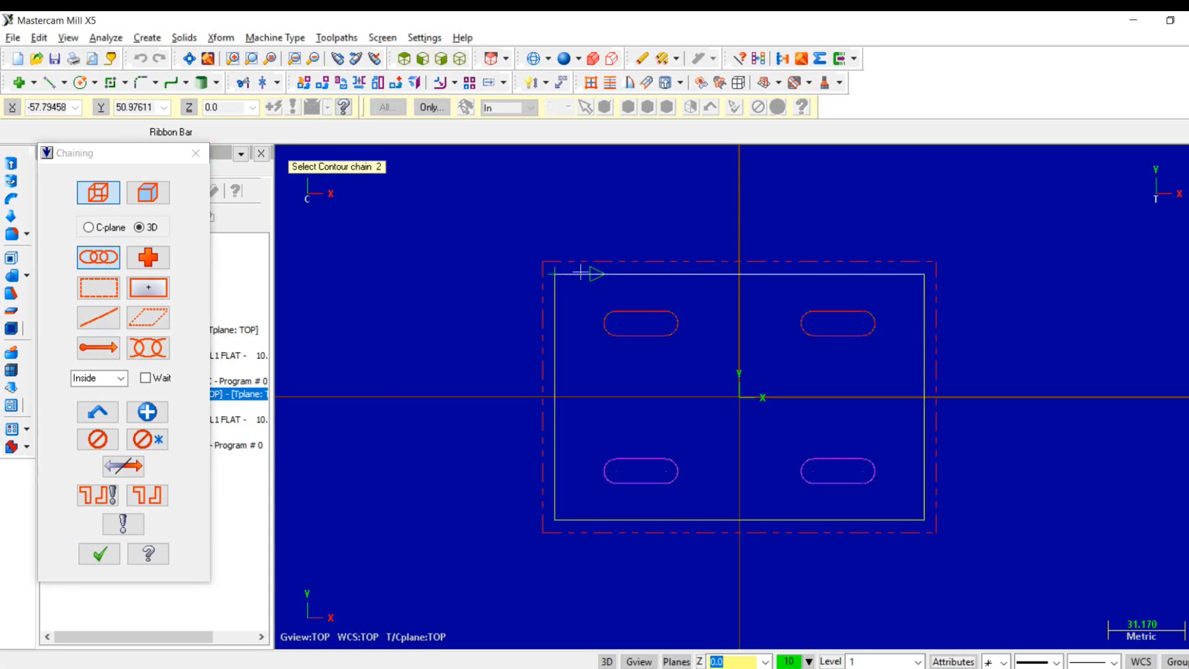
{"action": "left_click", "coordinate": [99, 554]}
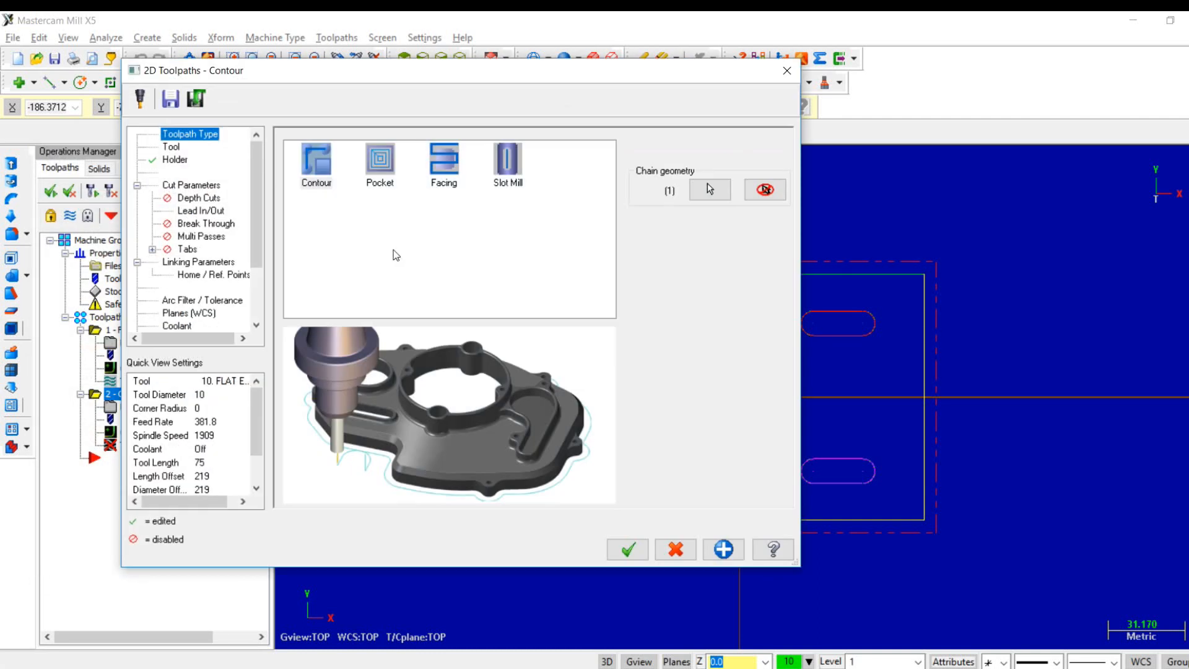
- Check the contour's tool, holder and cut parameters, and enable depth cuts with a maximum rough step of 2 mm and a finish step of 0
{"action": "left_click", "coordinate": [173, 147]}
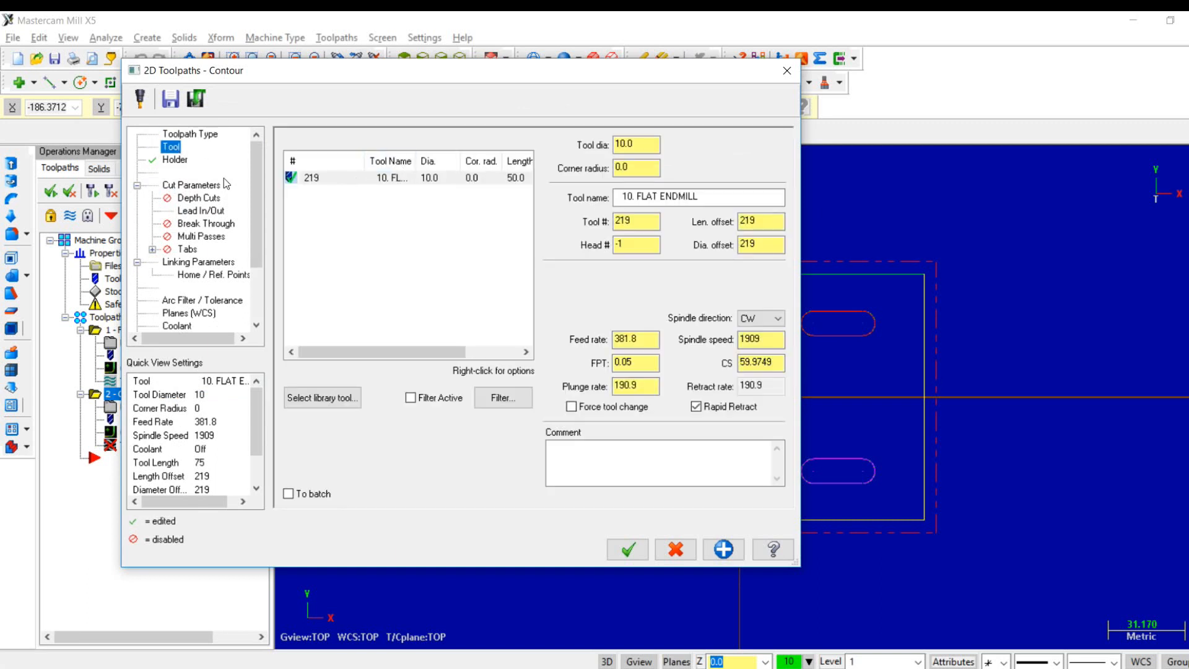
{"action": "left_click", "coordinate": [175, 162]}
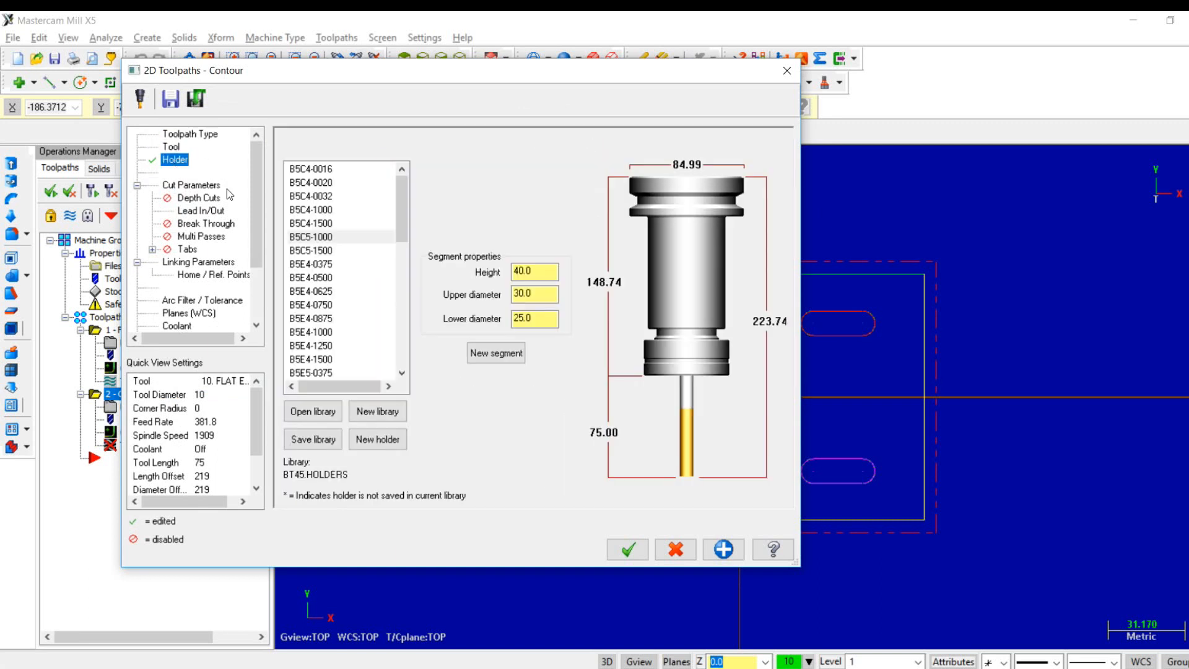
{"action": "left_click", "coordinate": [190, 185]}
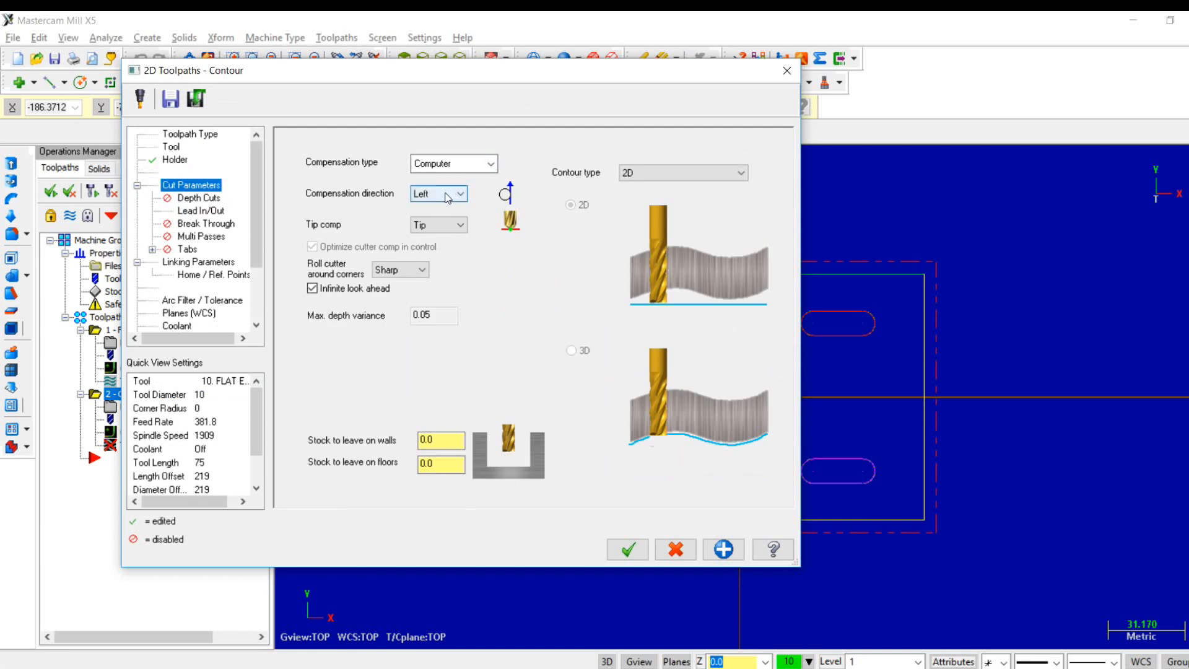
{"action": "left_click", "coordinate": [198, 198]}
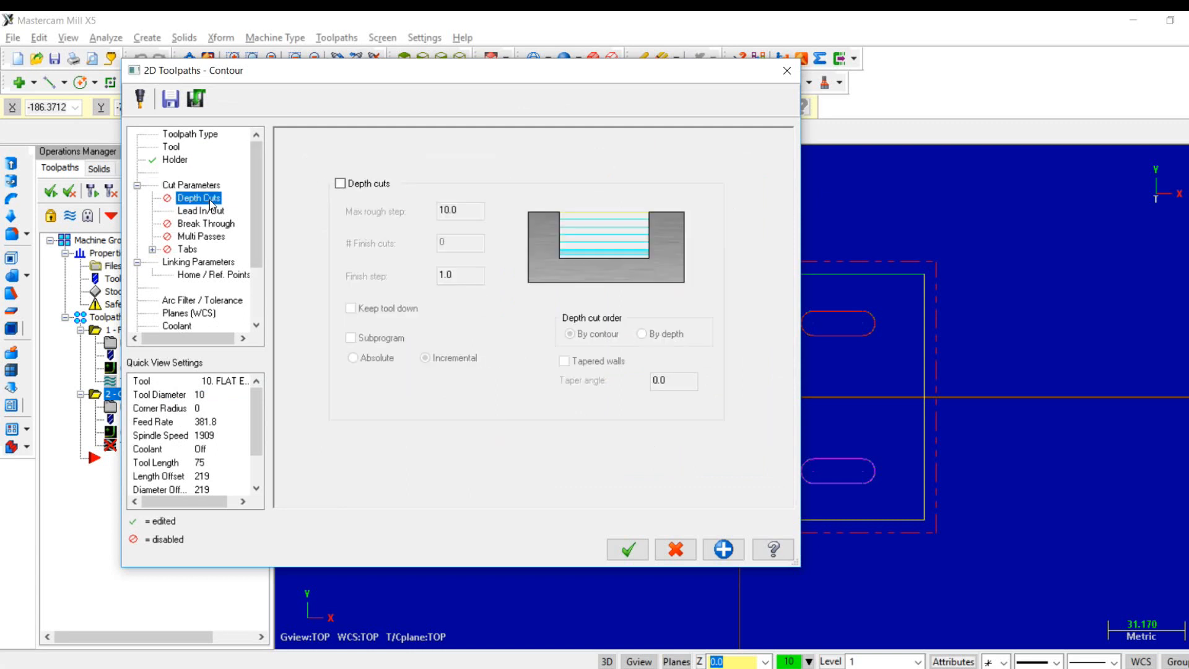
{"action": "left_click", "coordinate": [340, 184]}
{"action": "left_click_drag", "start_coordinate": [470, 210], "coordinate": [382, 210]}
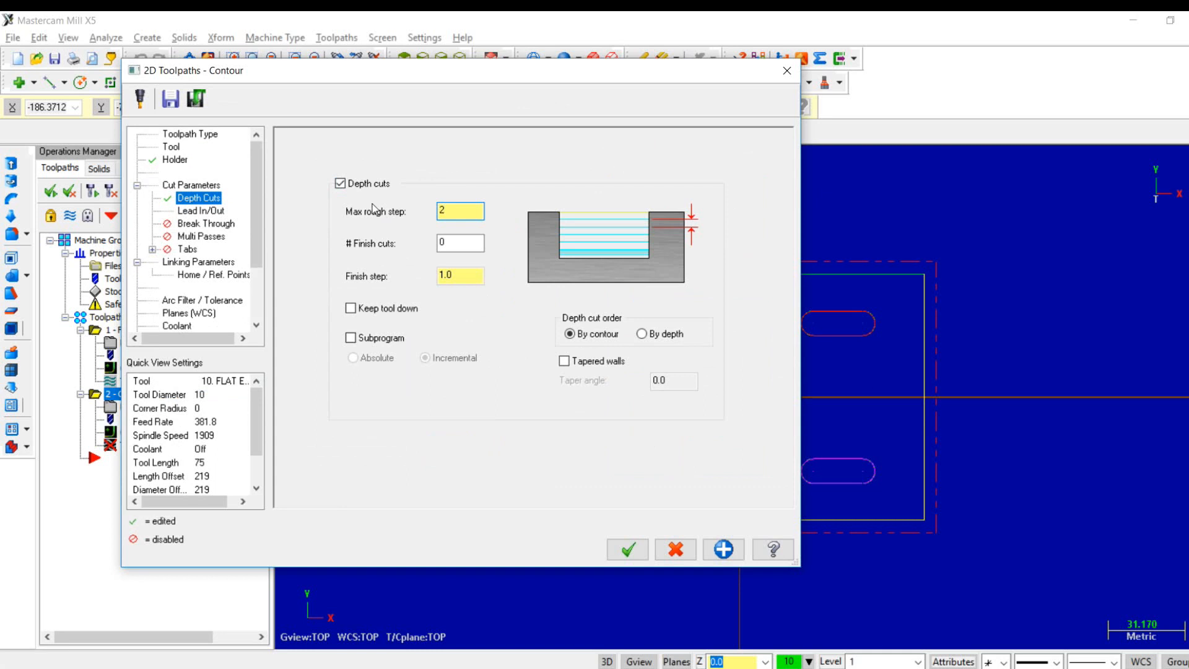
{"action": "key", "text": "Tab"}
{"action": "key", "text": "Tab"}
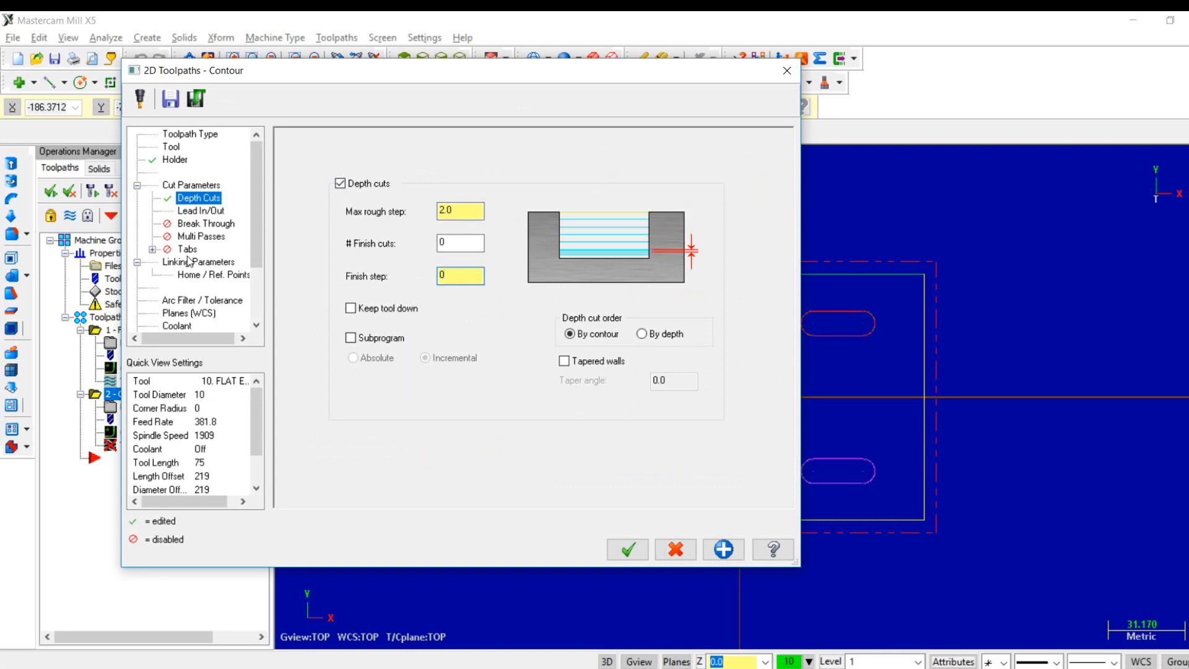
- Enable the 50 mm clearance height, use absolute linking heights, set the depth to -5 mm, and accept the contour toolpath
{"action": "left_click", "coordinate": [191, 263]}
{"action": "left_click", "coordinate": [448, 150]}
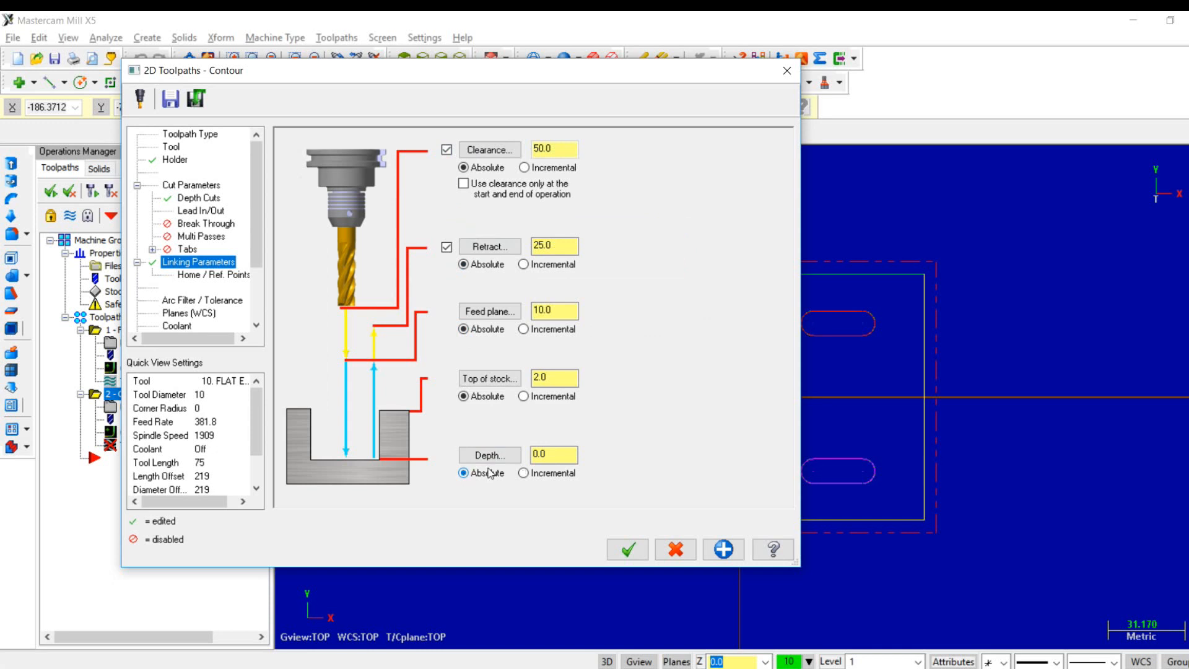
{"action": "left_click", "coordinate": [548, 452]}
{"action": "left_click", "coordinate": [626, 550]}
- Backplot the contour toolpath in isometric view at increased run speed, and close the backplot
{"action": "right_click", "coordinate": [394, 338]}
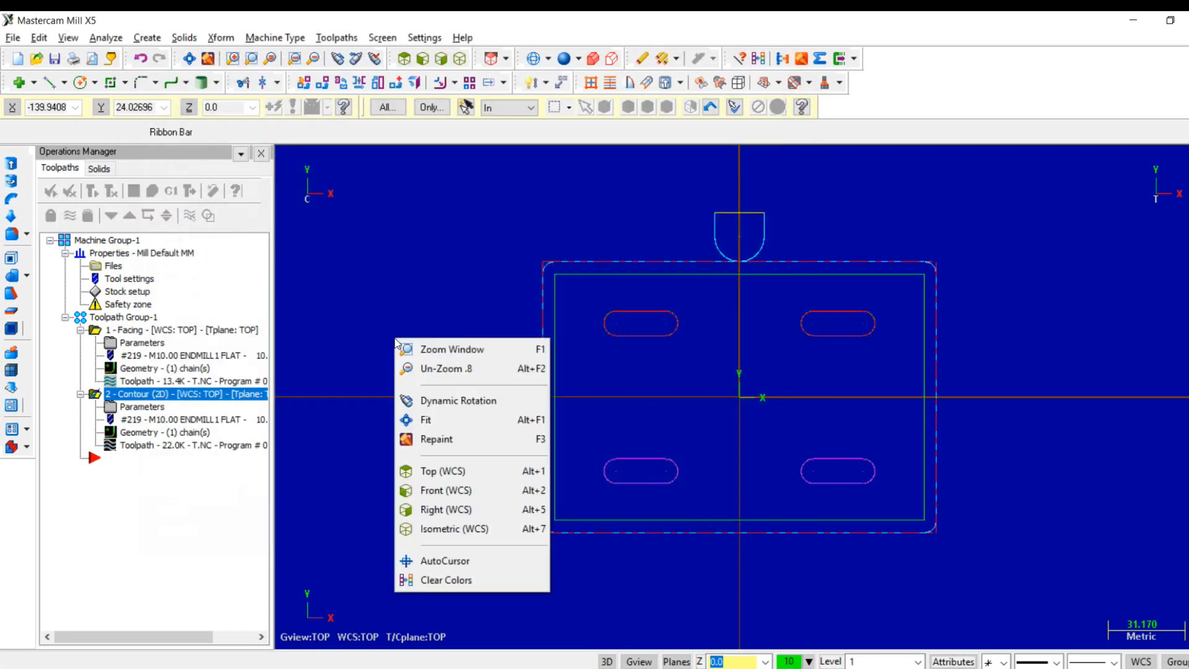
{"action": "left_click", "coordinate": [461, 528]}
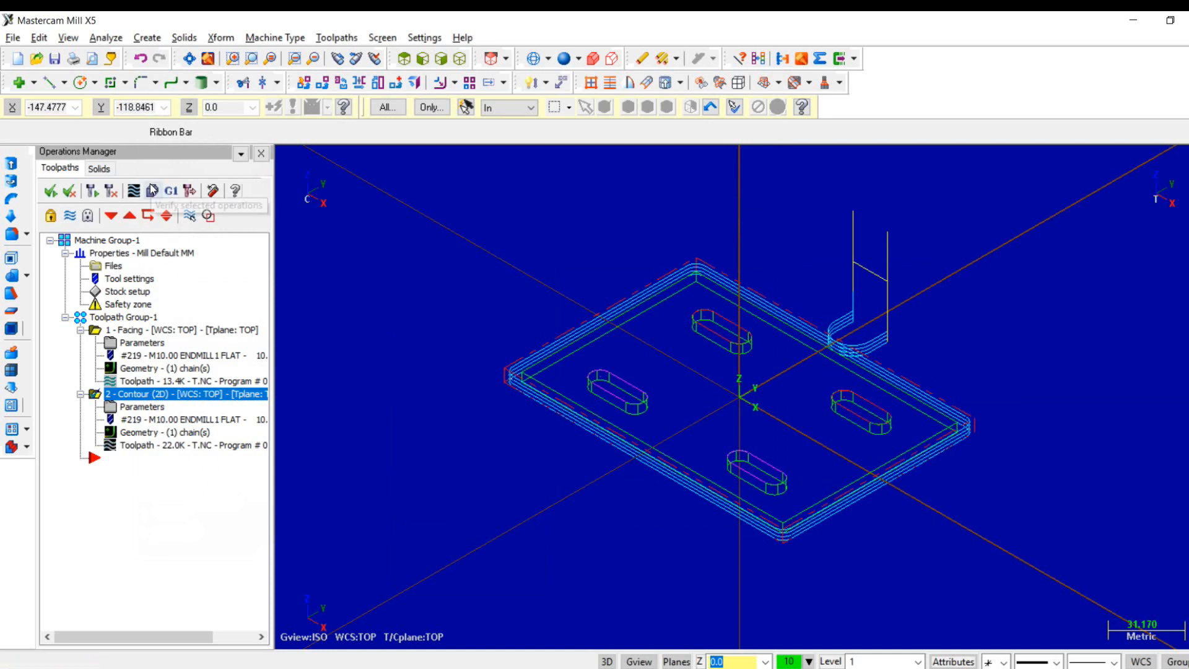
{"action": "left_click", "coordinate": [136, 191]}
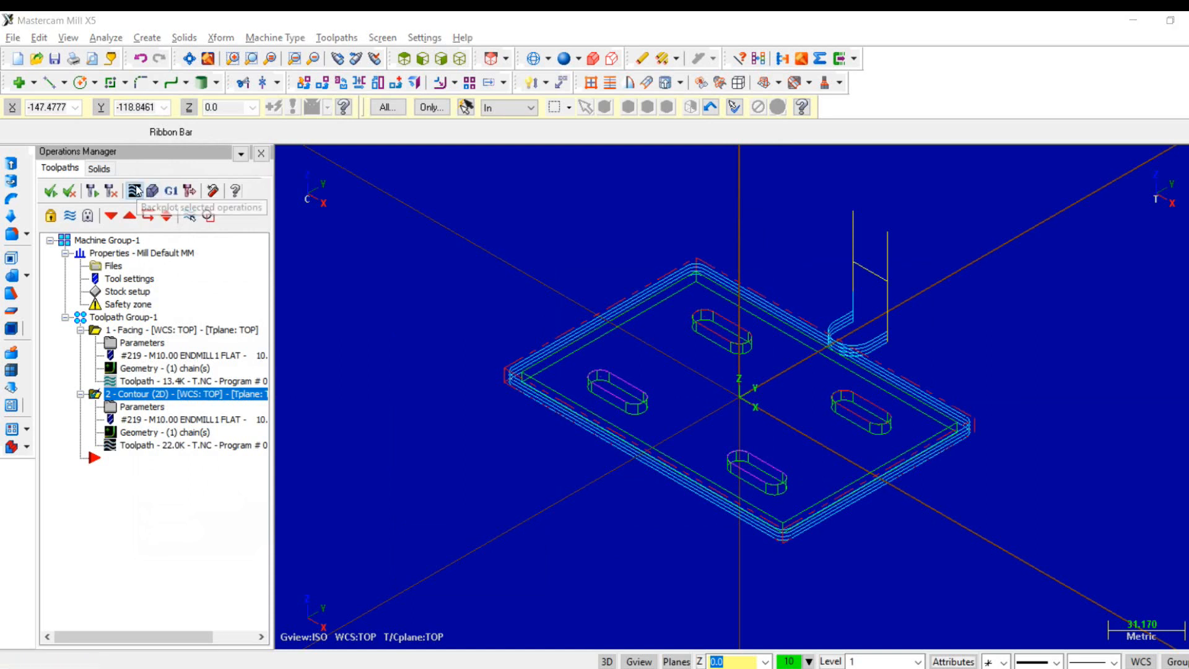
{"action": "left_click", "coordinate": [284, 155]}
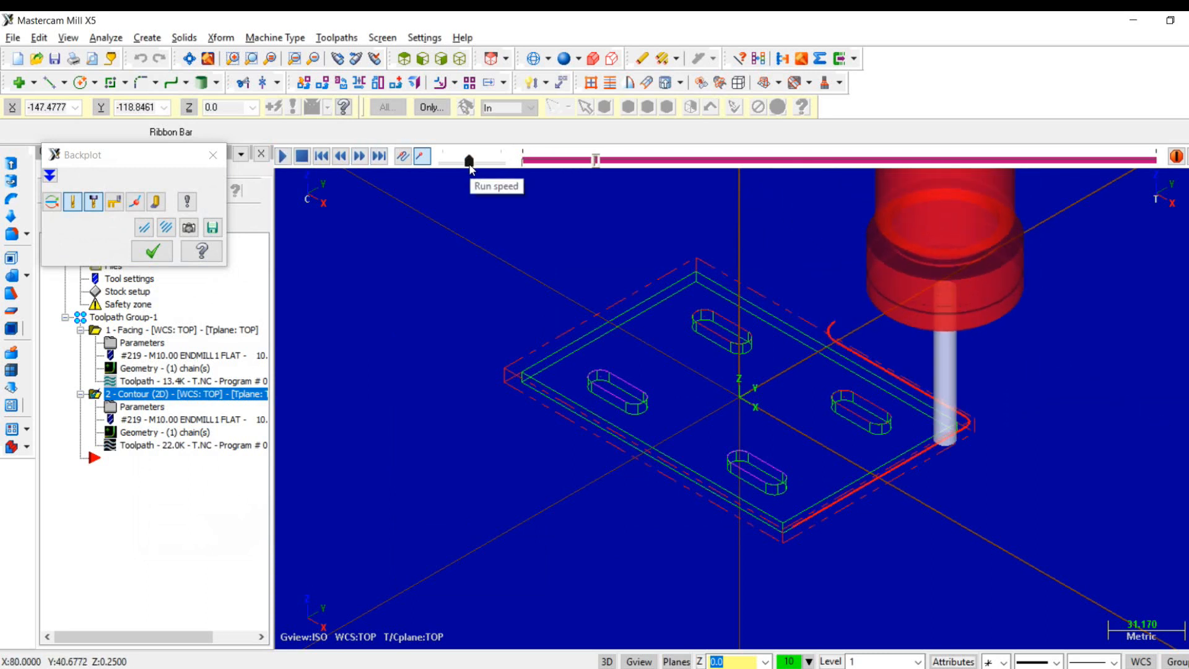
{"action": "left_click_drag", "start_coordinate": [469, 164], "coordinate": [483, 164]}
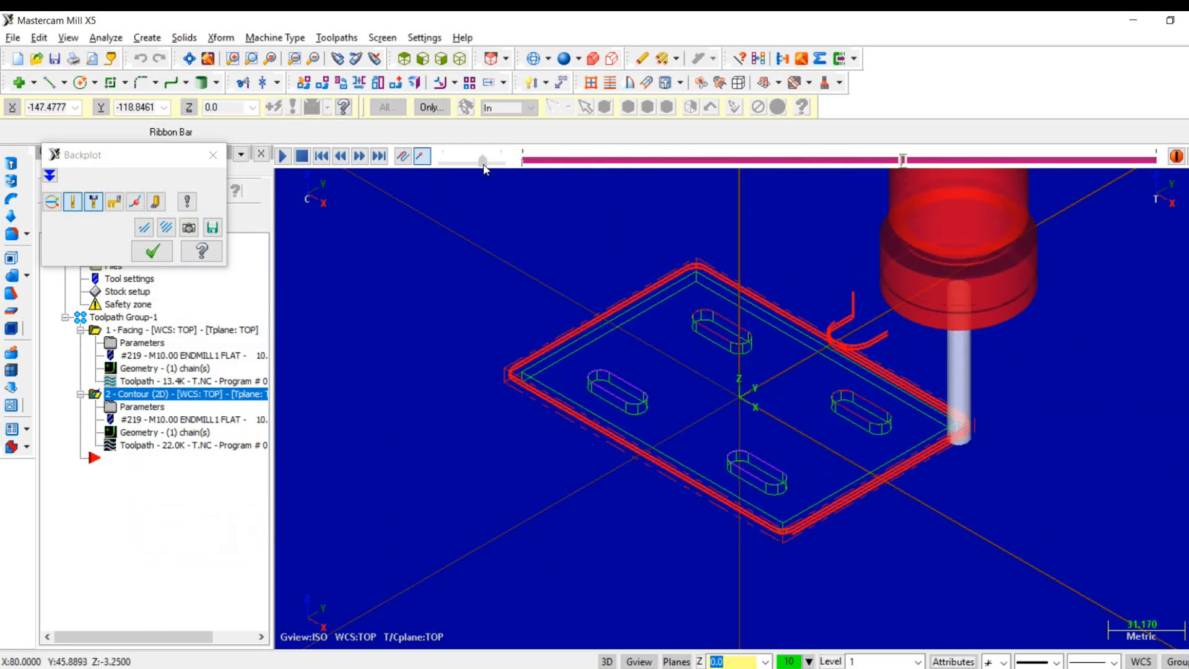
{"action": "left_click_drag", "start_coordinate": [483, 162], "coordinate": [528, 171]}
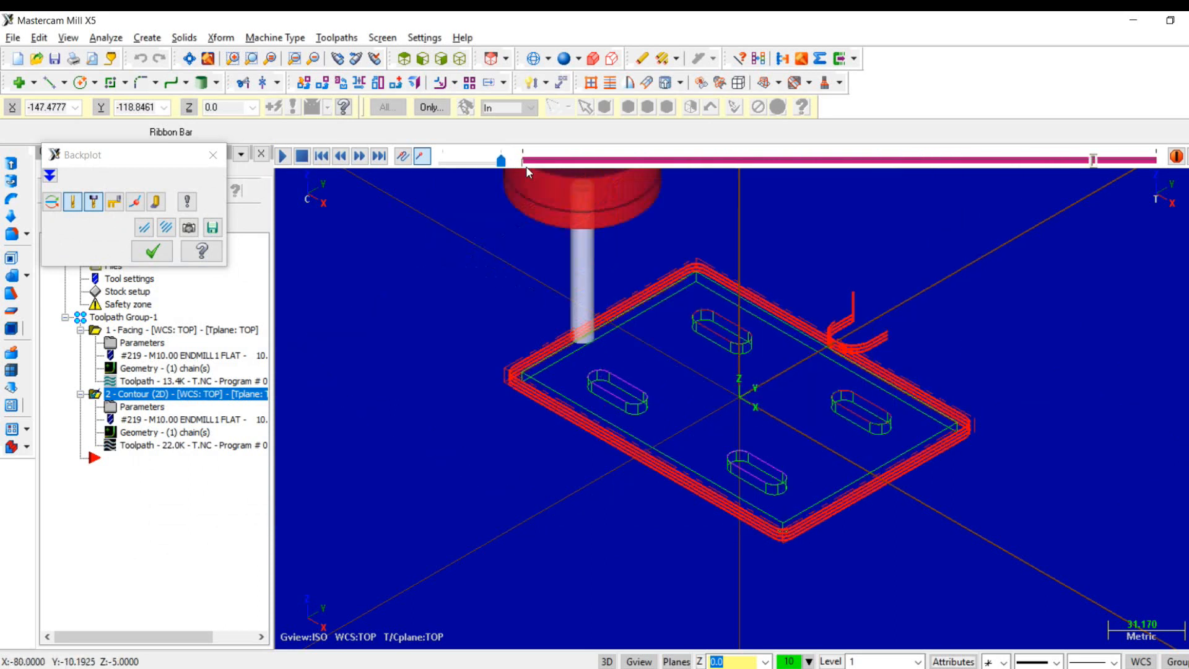
{"action": "left_click", "coordinate": [152, 251]}
- Run the solid verification of the contour toolpath, inspect the machined plate in front view, and close the verification
{"action": "left_click", "coordinate": [152, 192]}
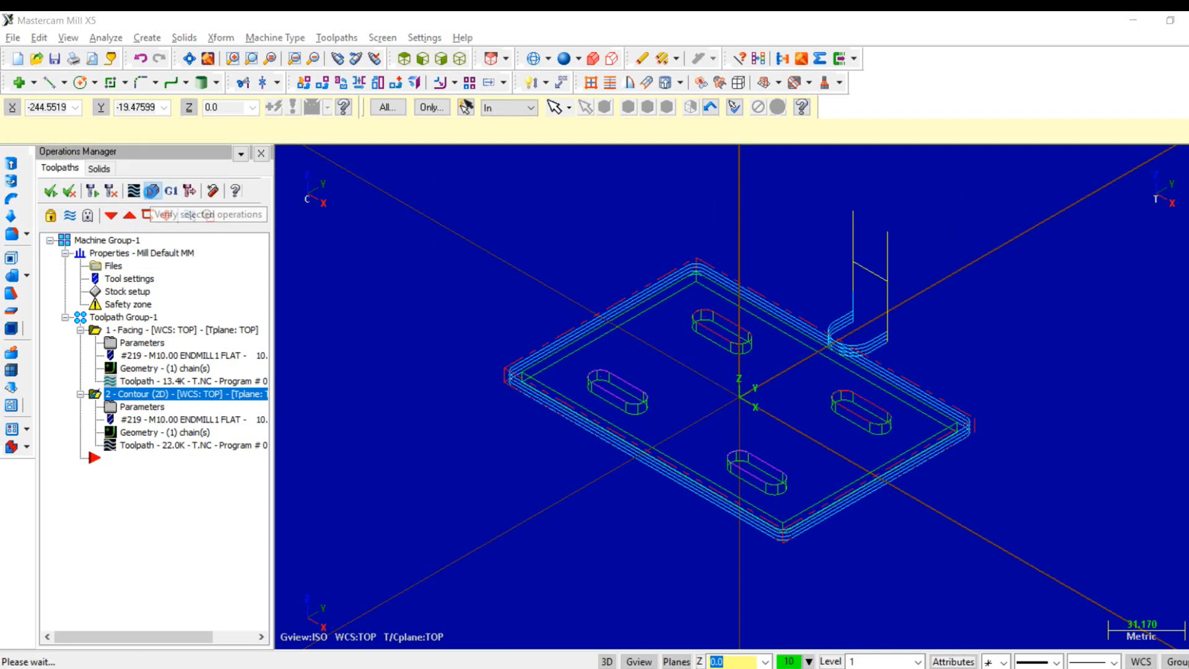
{"action": "left_click", "coordinate": [91, 181]}
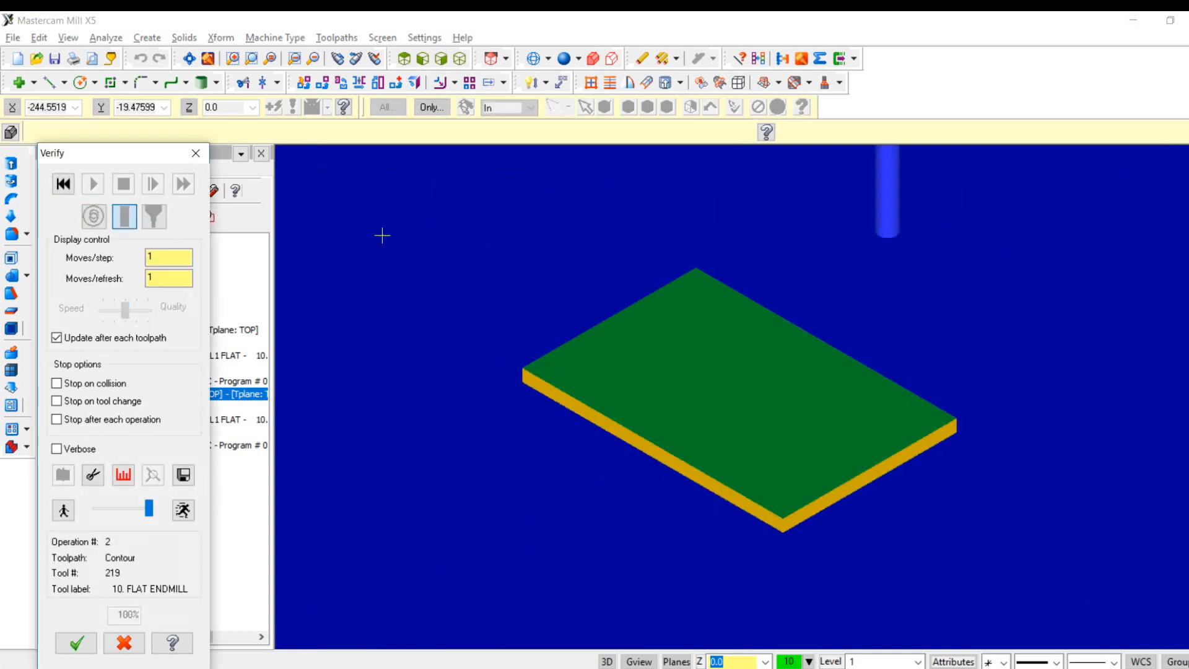
{"action": "right_click", "coordinate": [400, 279]}
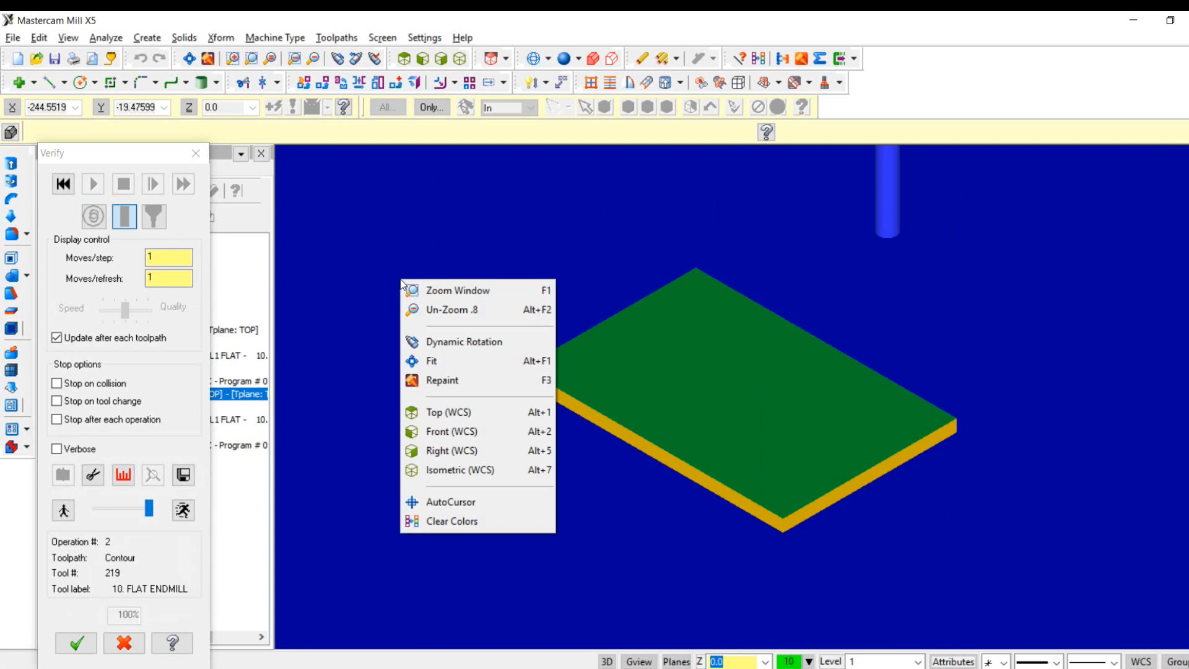
{"action": "left_click", "coordinate": [426, 430]}
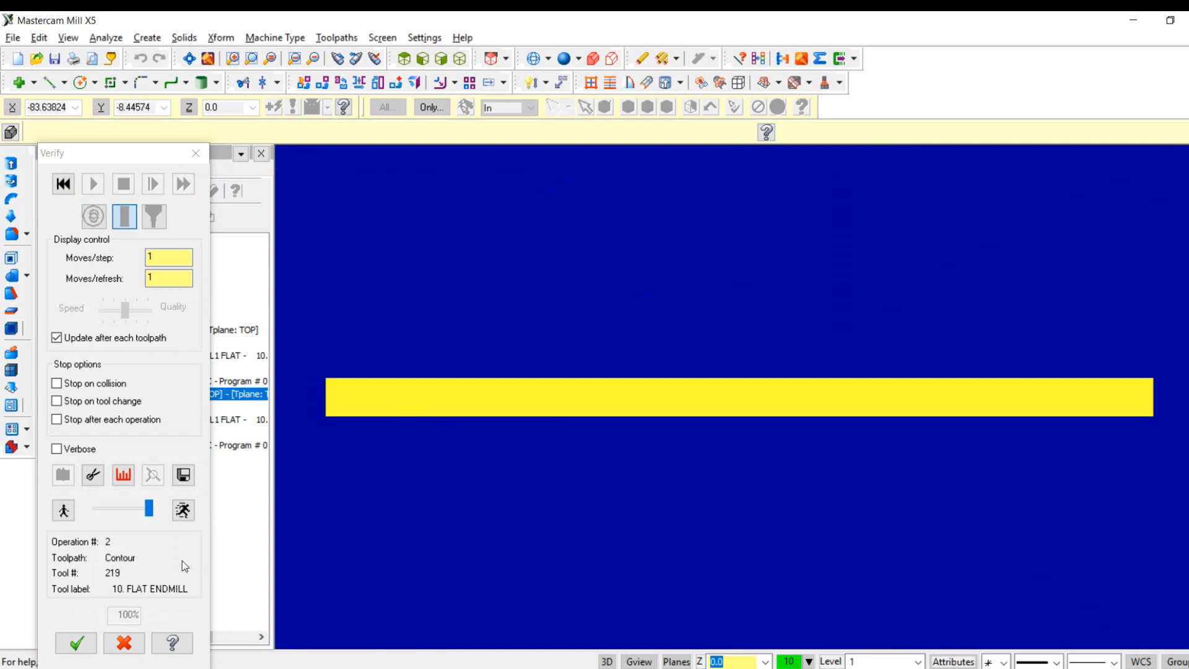
{"action": "left_click", "coordinate": [69, 644]}
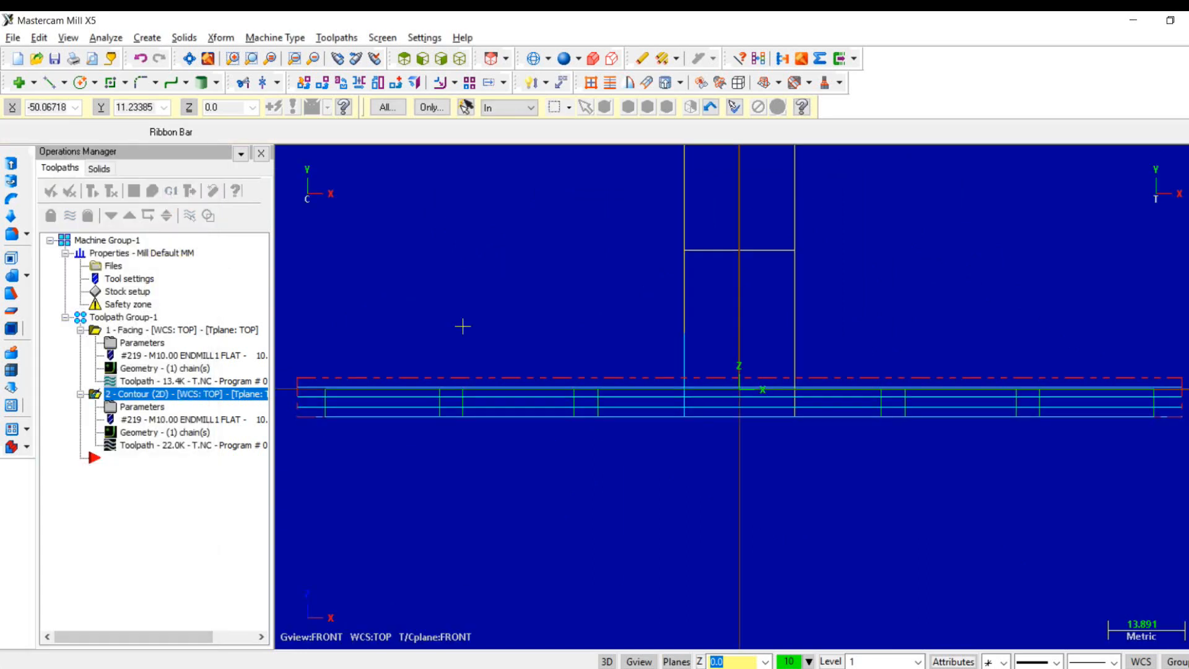
- Create a pocket toolpath in top view using the outlines of all four obround slots as its chains
{"action": "right_click", "coordinate": [463, 328]}
{"action": "left_click", "coordinate": [512, 462]}
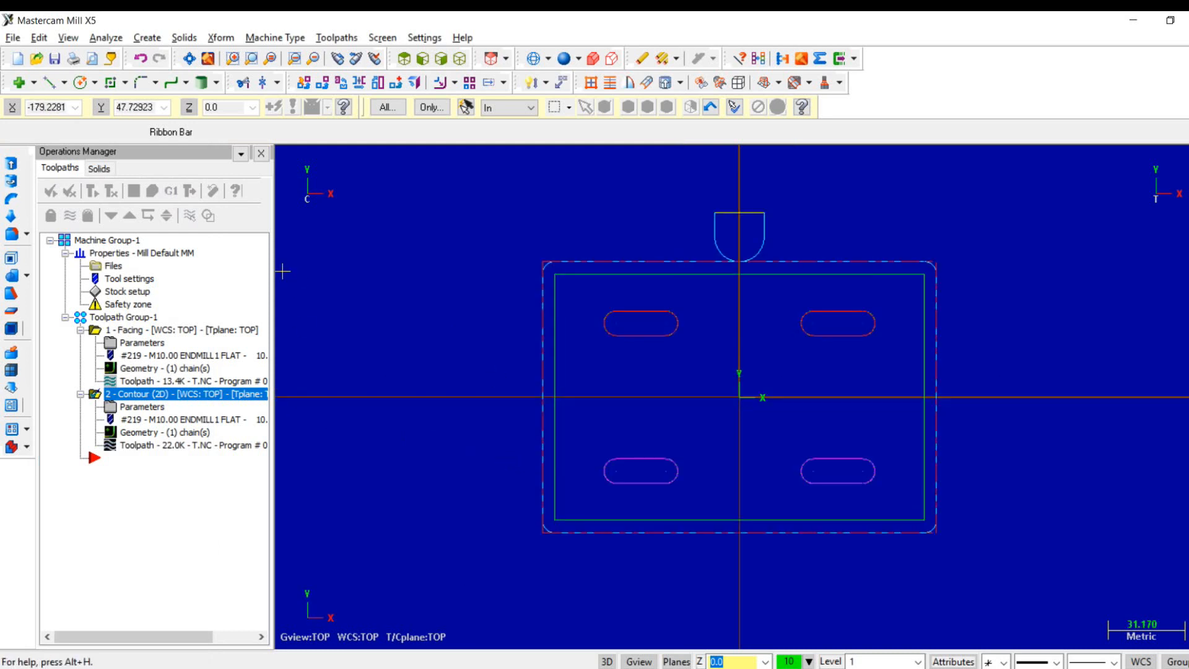
{"action": "left_click", "coordinate": [331, 35]}
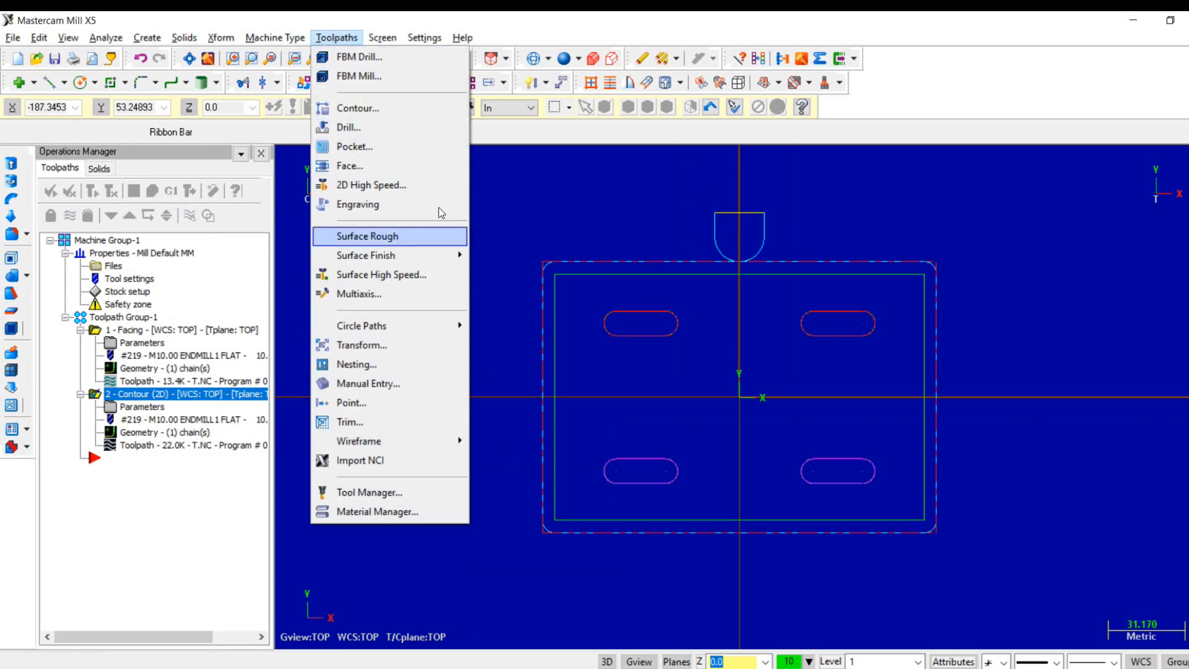
{"action": "left_click", "coordinate": [427, 157]}
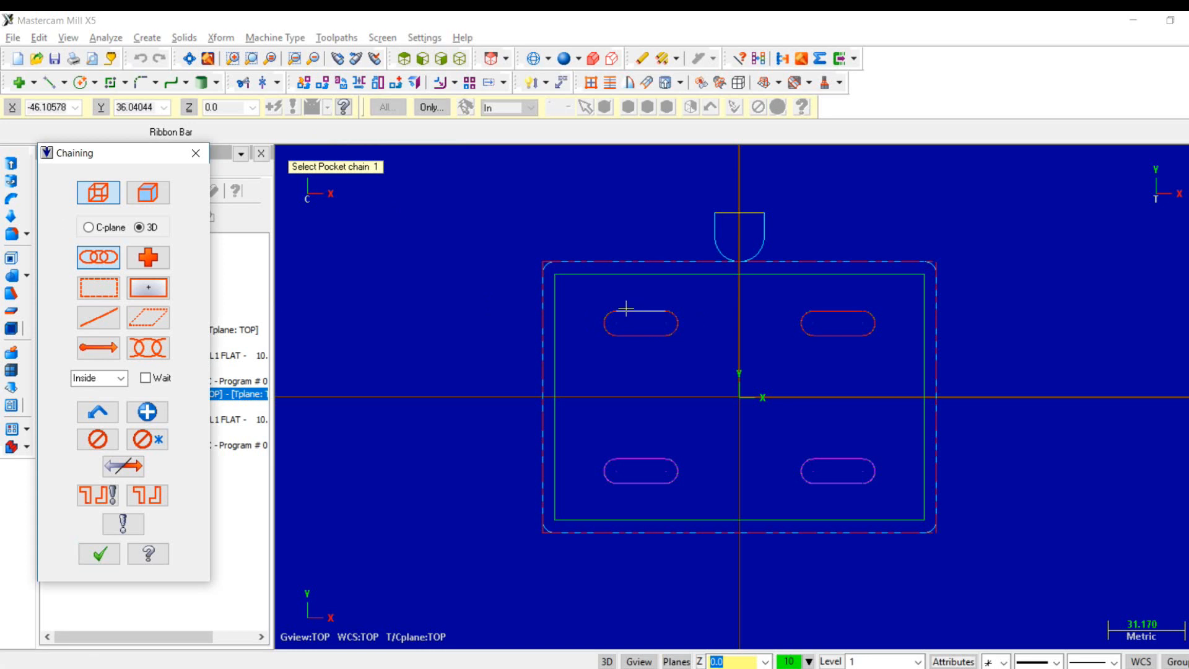
{"action": "left_click", "coordinate": [628, 310]}
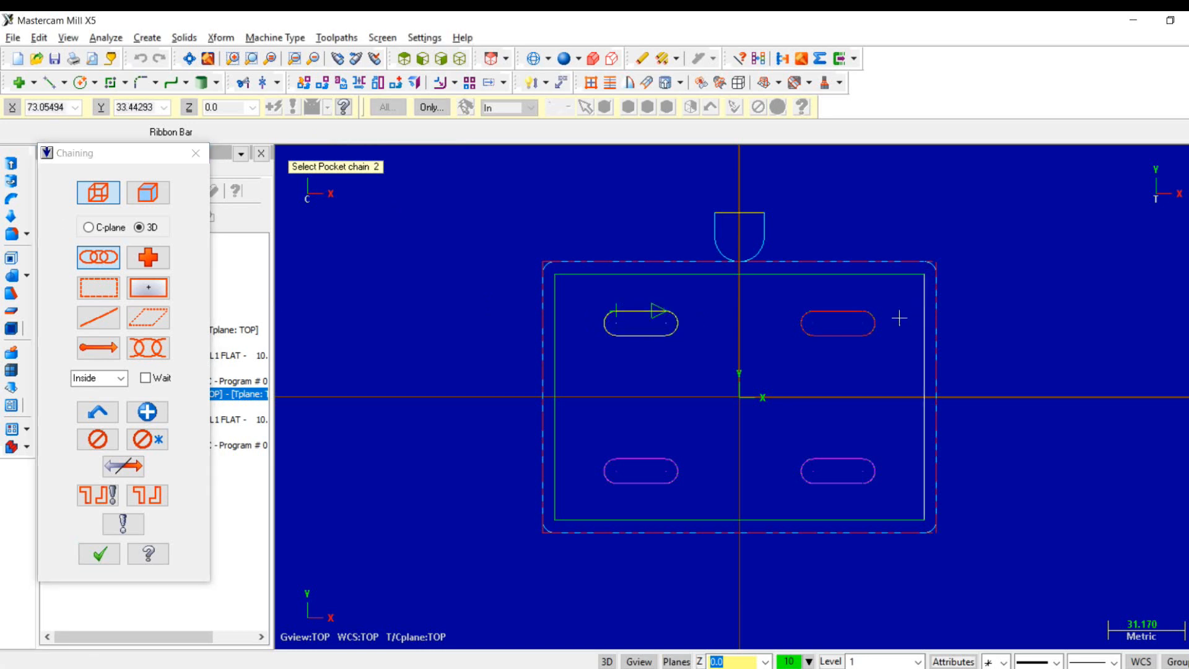
{"action": "left_click", "coordinate": [826, 309]}
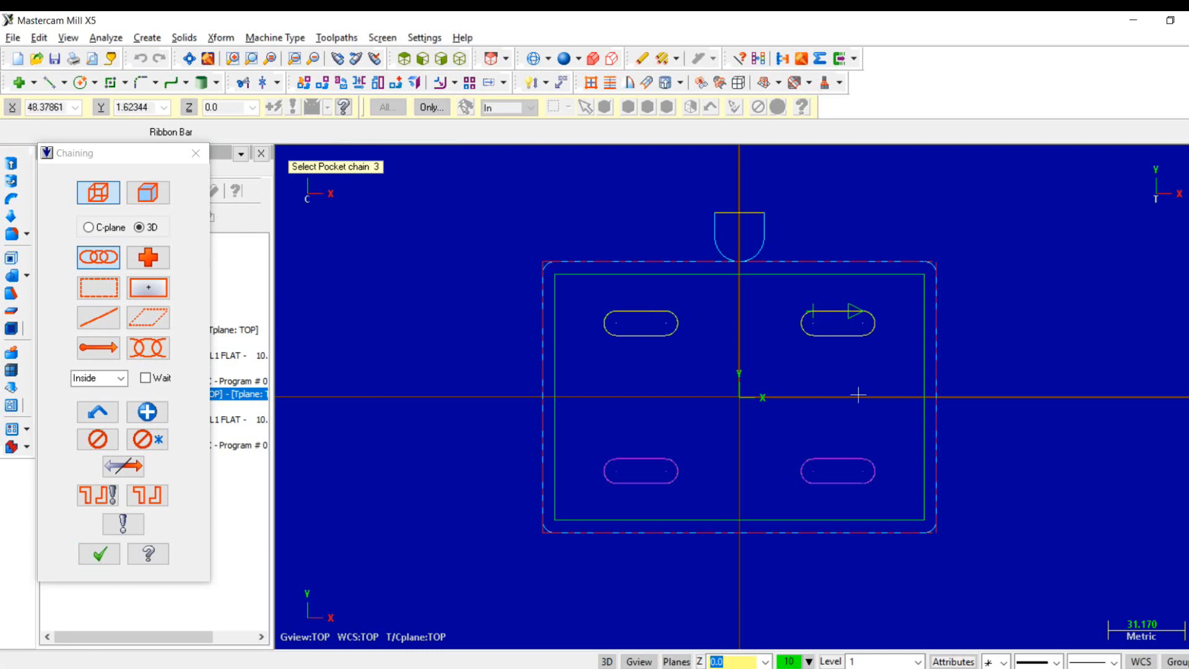
{"action": "left_click", "coordinate": [824, 459]}
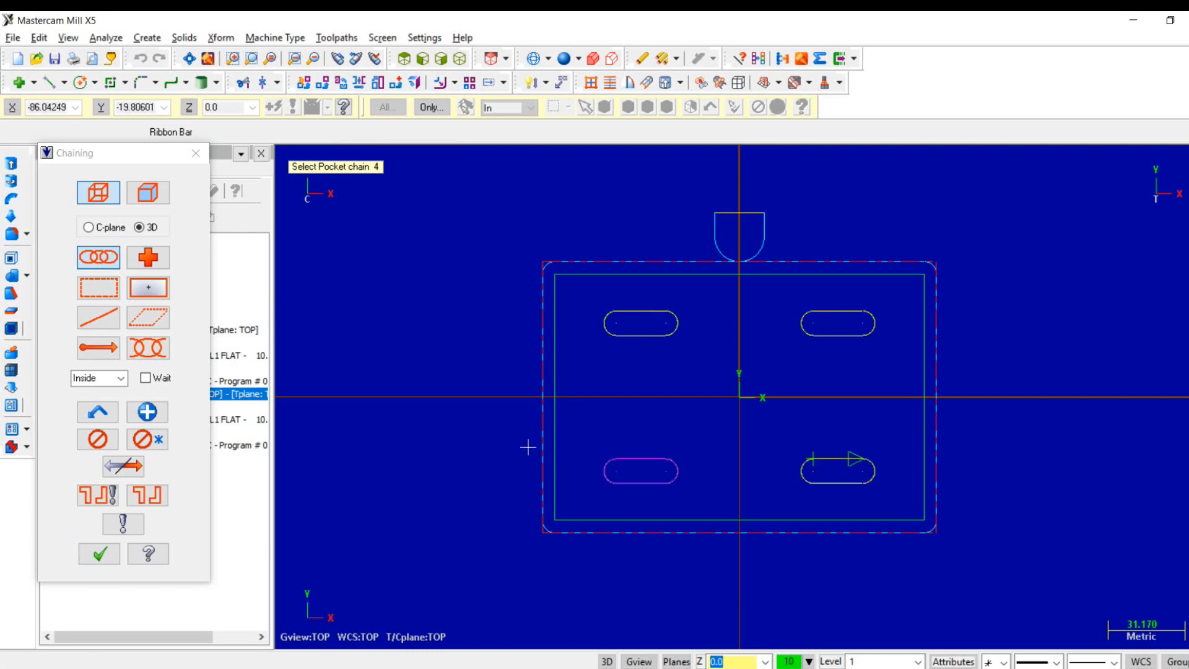
{"action": "left_click", "coordinate": [628, 458]}
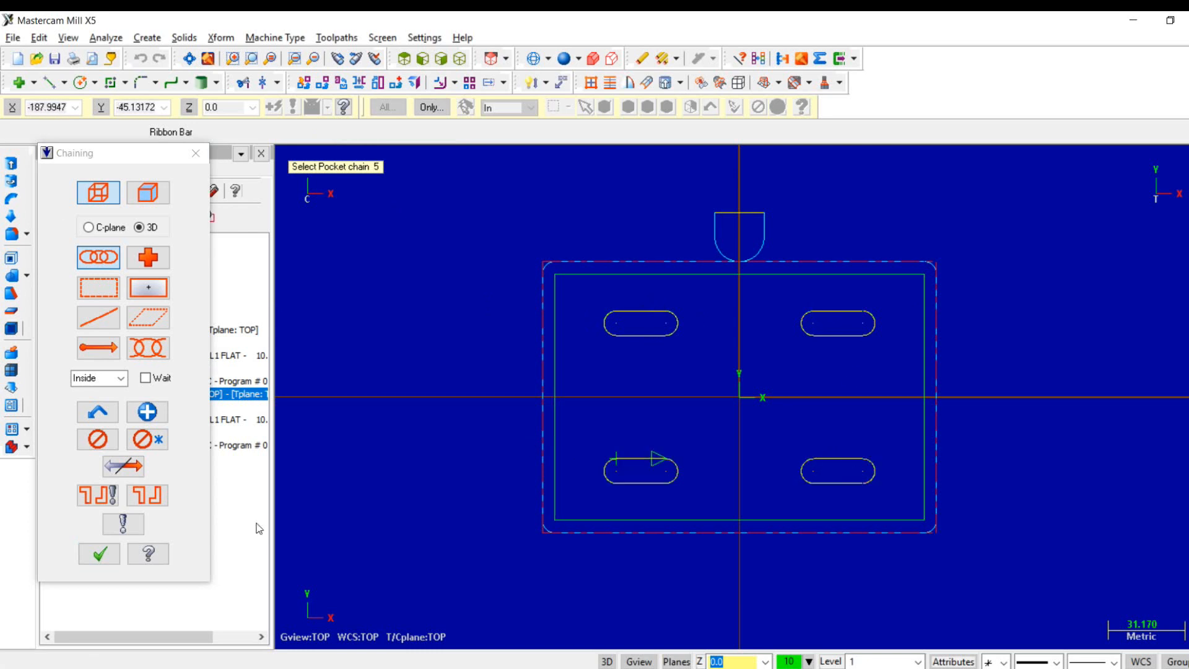
{"action": "left_click", "coordinate": [119, 553]}
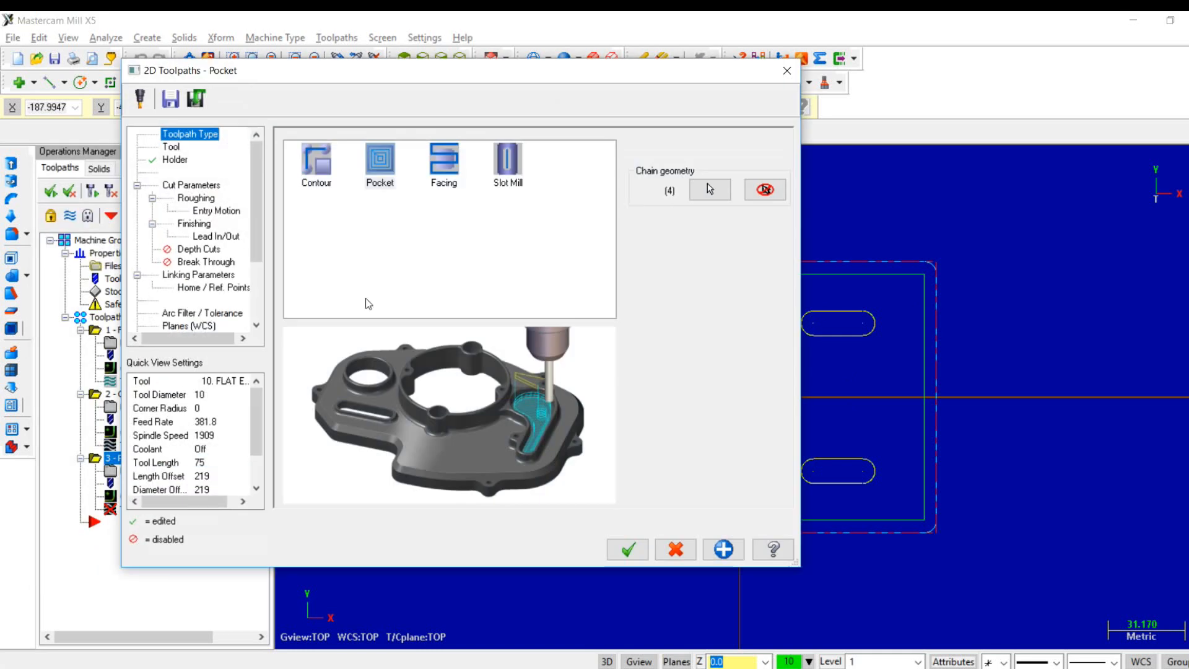
- Check the slot size in the Word exam drawing, and choose the 5 mm ball endmill, number 239, from the tool library
{"action": "left_click", "coordinate": [172, 148]}
{"action": "left_click", "coordinate": [336, 401]}
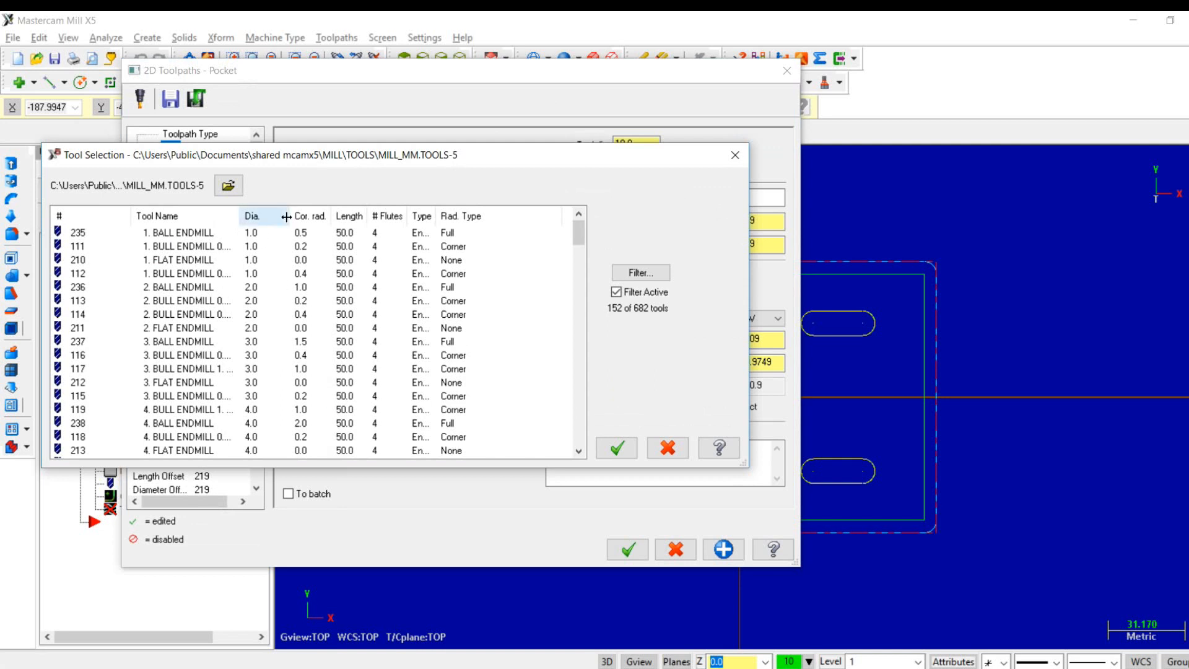
{"action": "scroll", "coordinate": [275, 358], "scroll_direction": "down", "scroll_amount": 8}
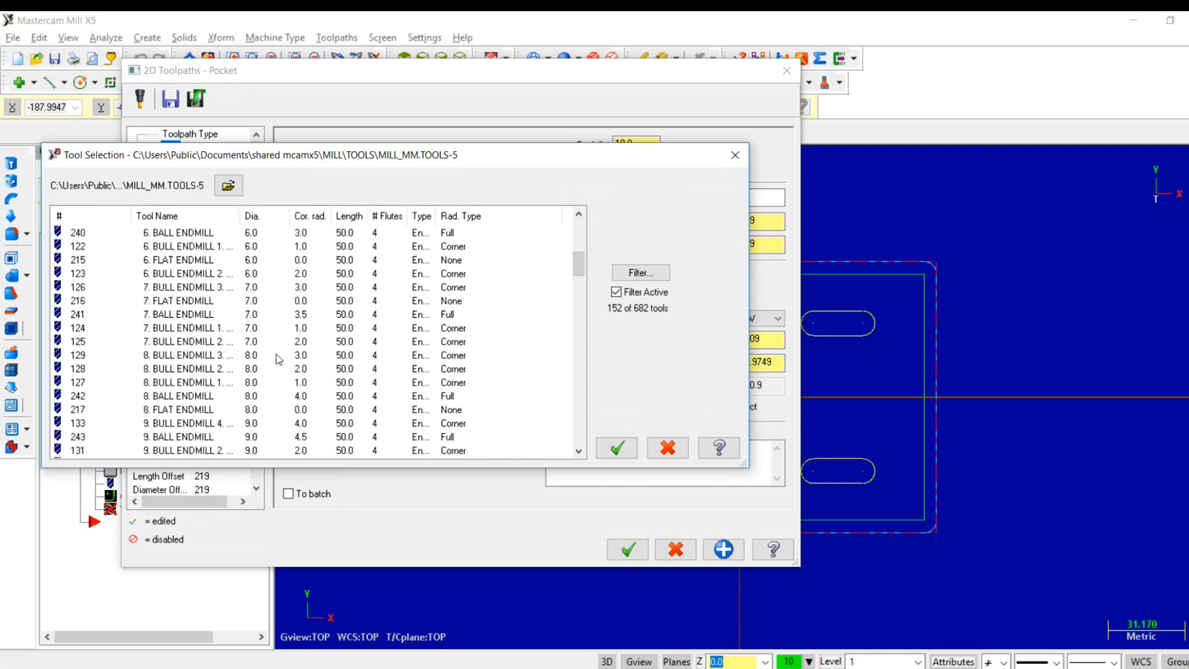
{"action": "scroll", "coordinate": [278, 359], "scroll_direction": "down", "scroll_amount": 4}
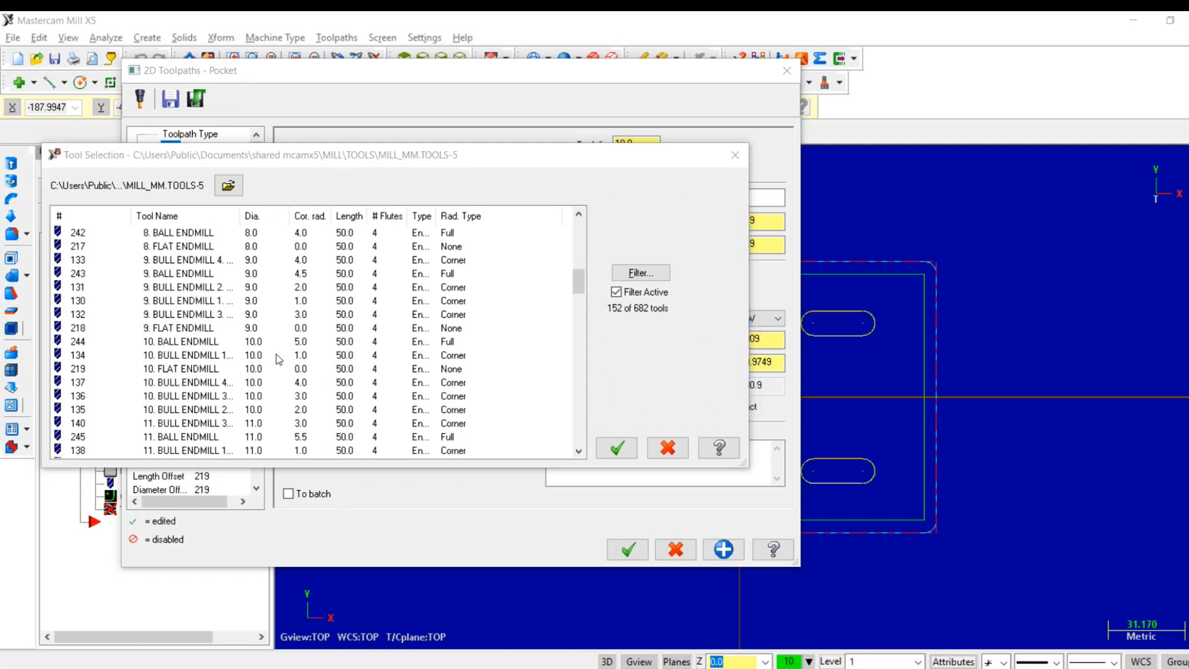
{"action": "key", "text": "alt+Tab"}
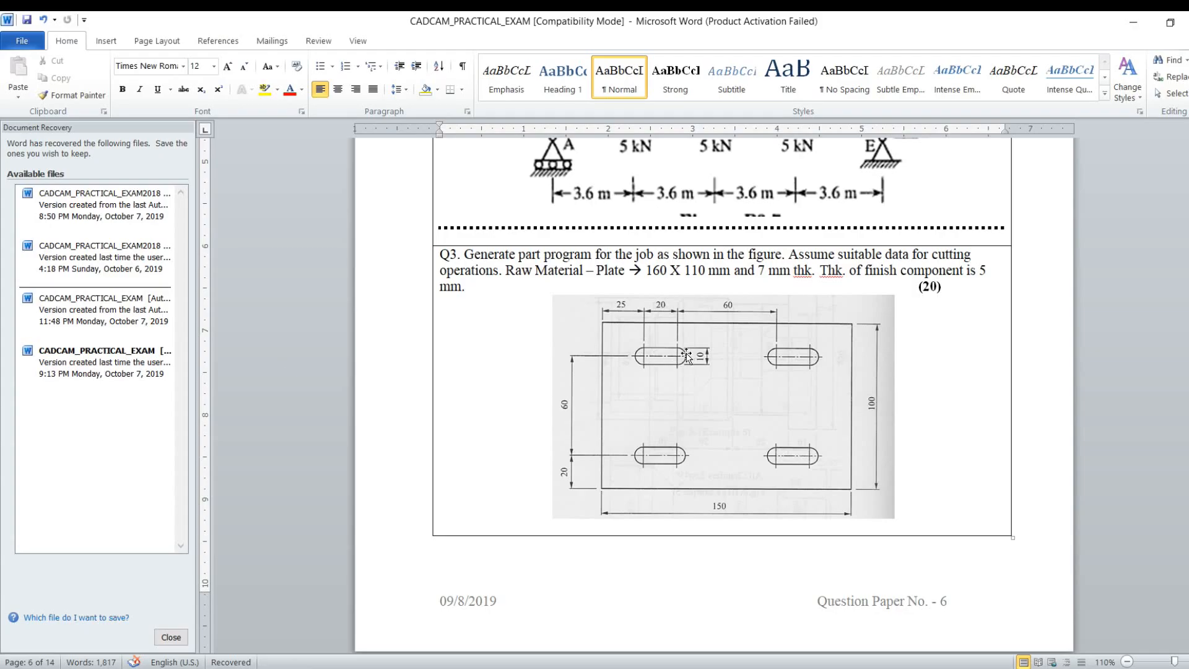
{"action": "key", "text": "alt+Tab"}
{"action": "left_click", "coordinate": [625, 380]}
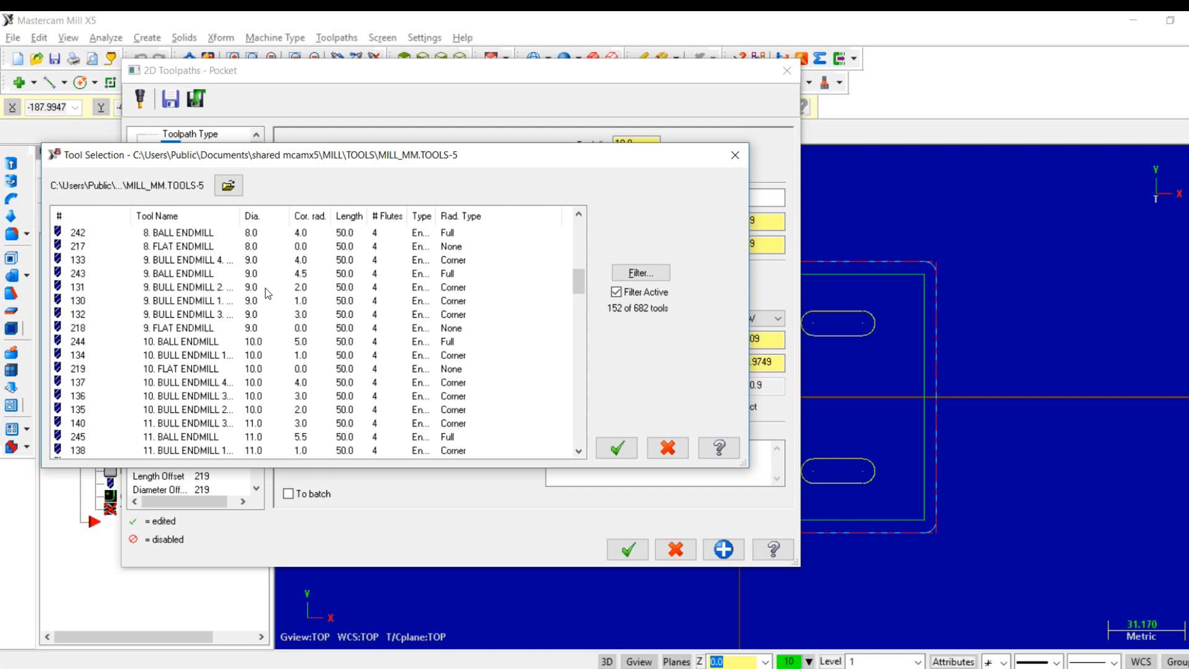
{"action": "scroll", "coordinate": [265, 291], "scroll_direction": "up", "scroll_amount": 5}
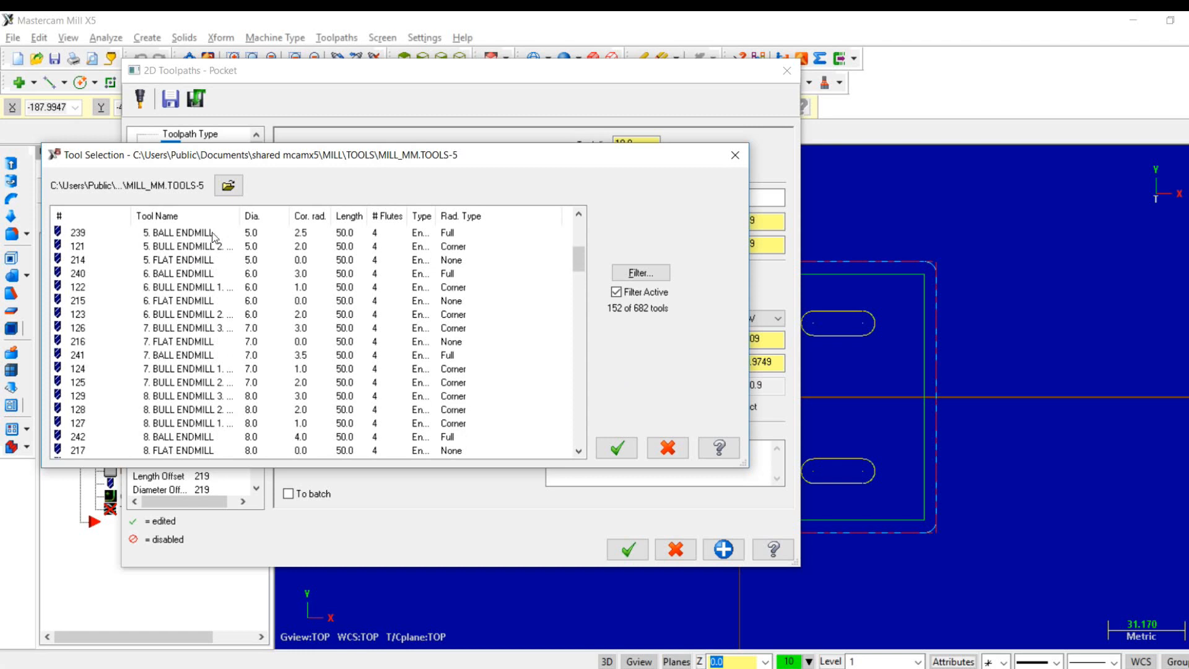
{"action": "left_click", "coordinate": [188, 234]}
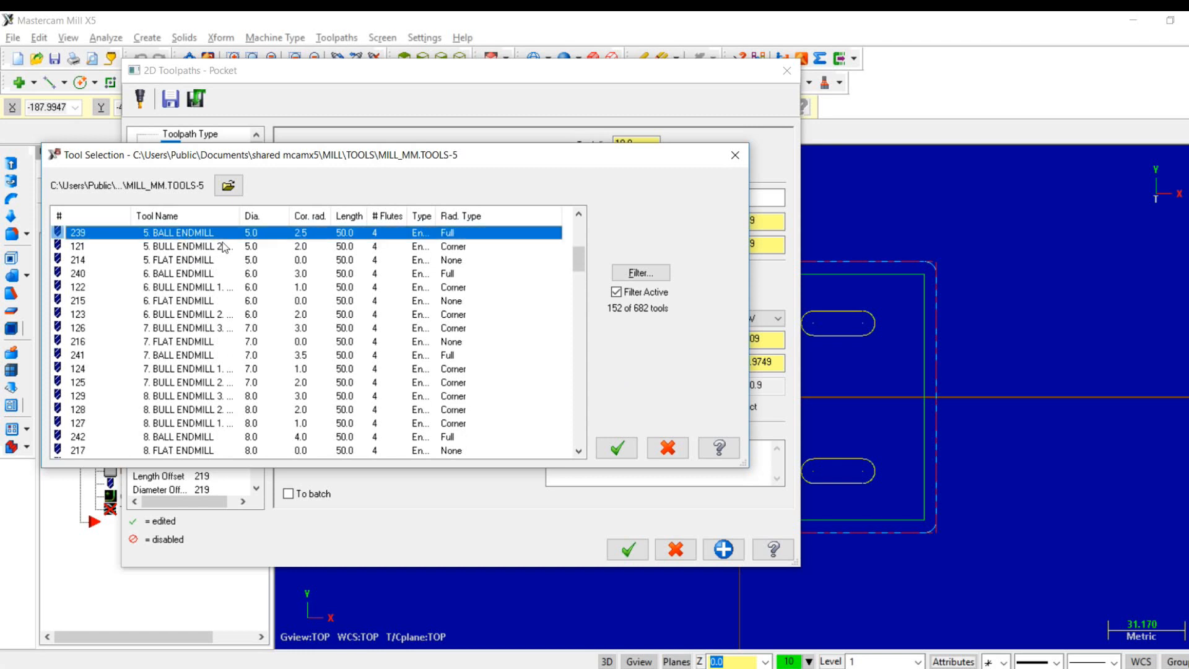
{"action": "left_click", "coordinate": [617, 447]}
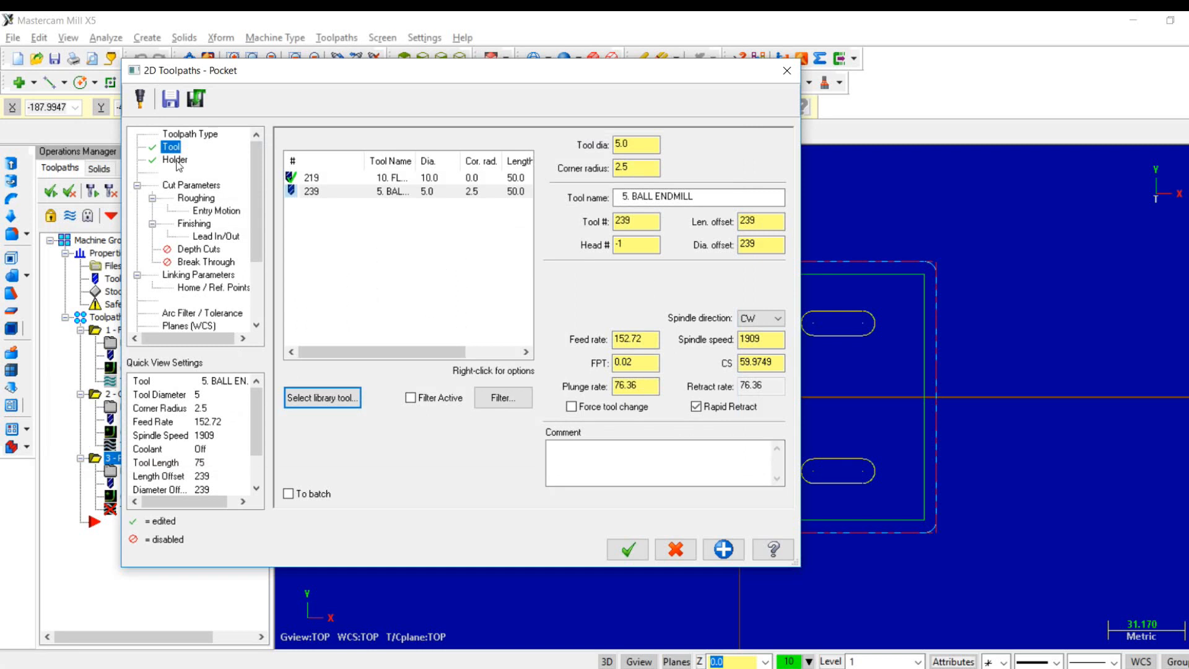
- Select the B5C5-1000 holder for the pocket toolpath and review its cut parameters
{"action": "left_click", "coordinate": [175, 160]}
{"action": "left_click", "coordinate": [324, 238]}
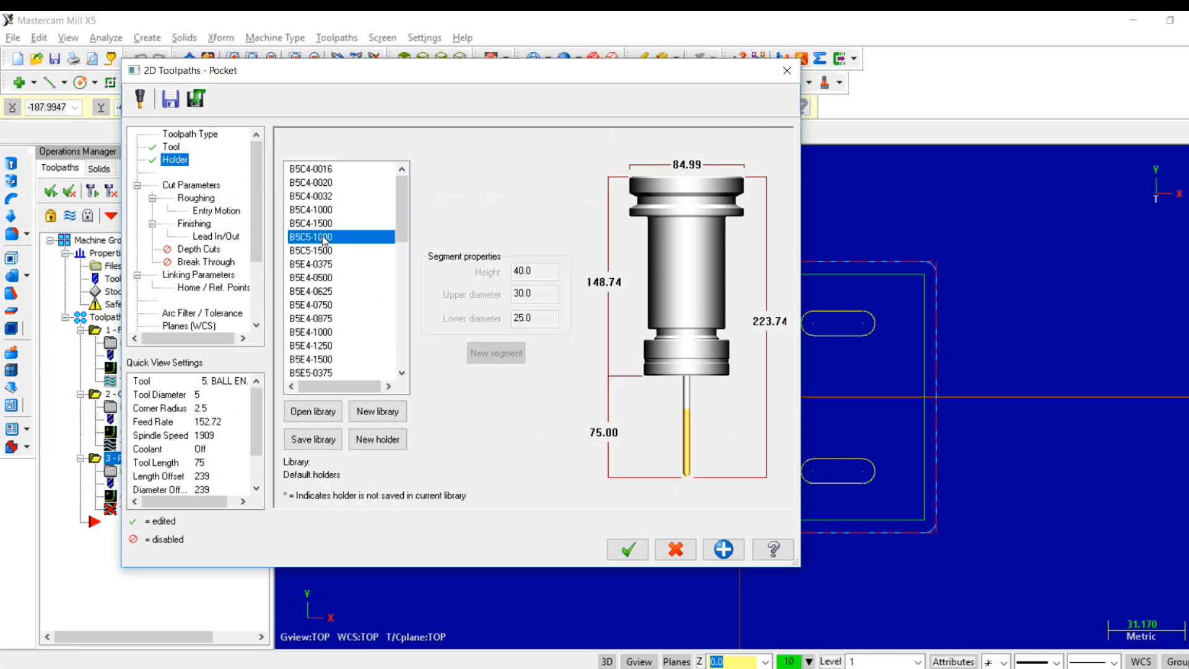
{"action": "left_click", "coordinate": [202, 186]}
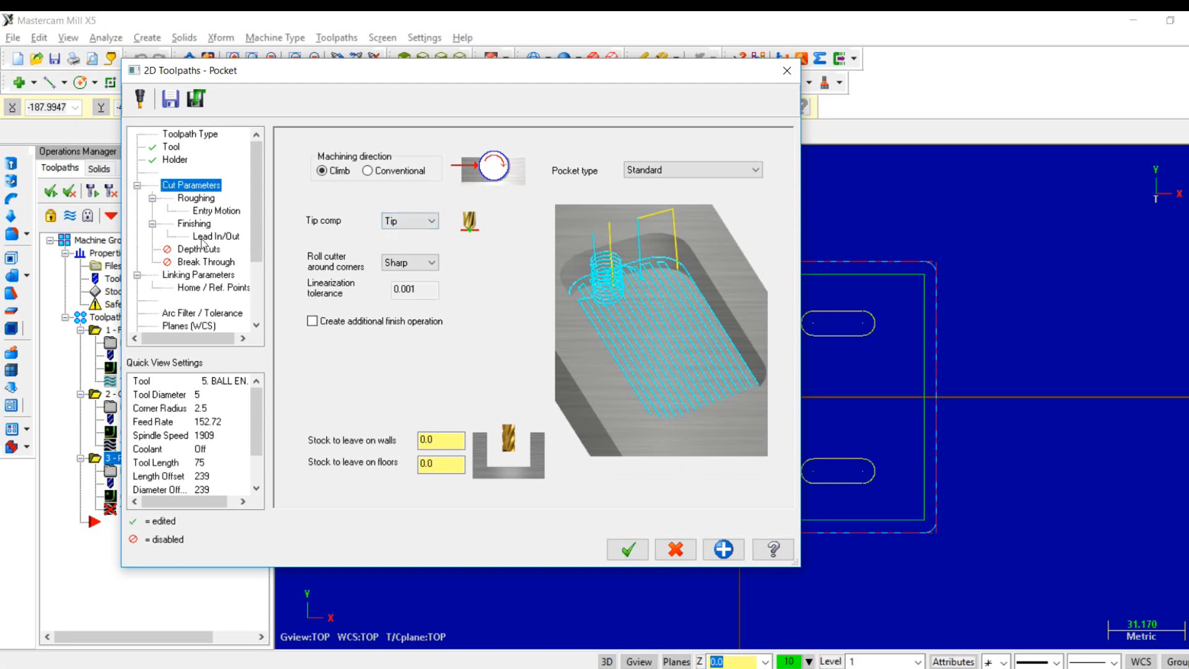
- Enable depth cuts for the pocket with a maximum rough step of 2 mm and a finish step of 0
{"action": "left_click", "coordinate": [195, 250]}
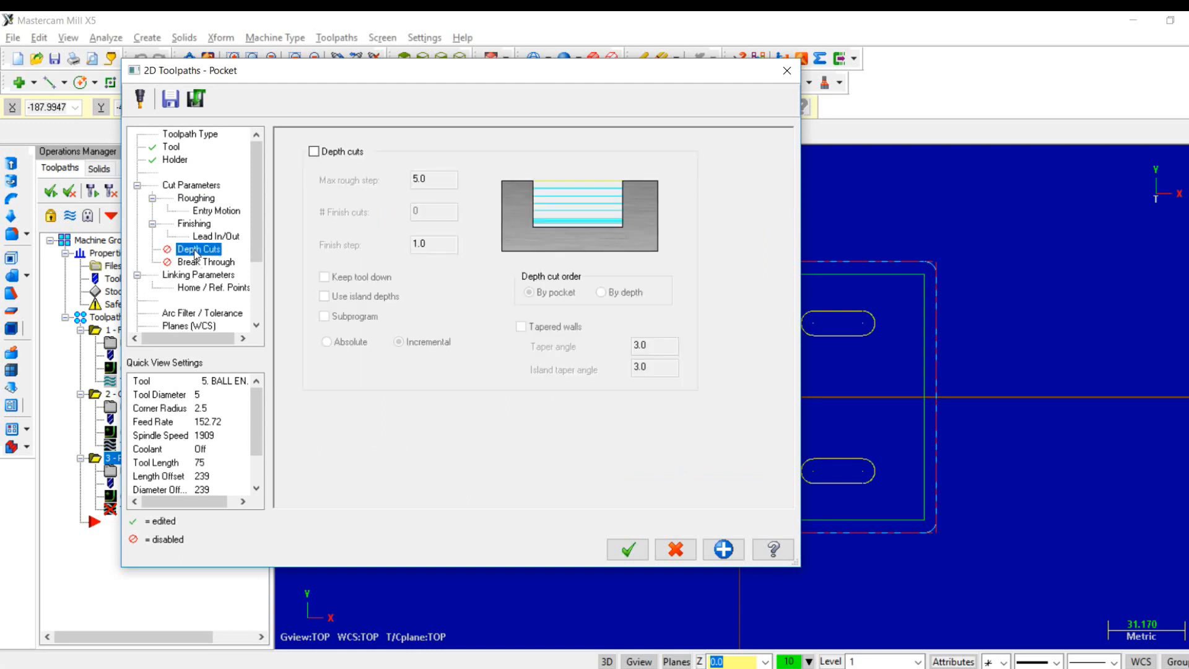
{"action": "left_click", "coordinate": [322, 154]}
{"action": "left_click", "coordinate": [434, 176]}
{"action": "double_click", "coordinate": [433, 176]}
{"action": "type", "text": "2"}
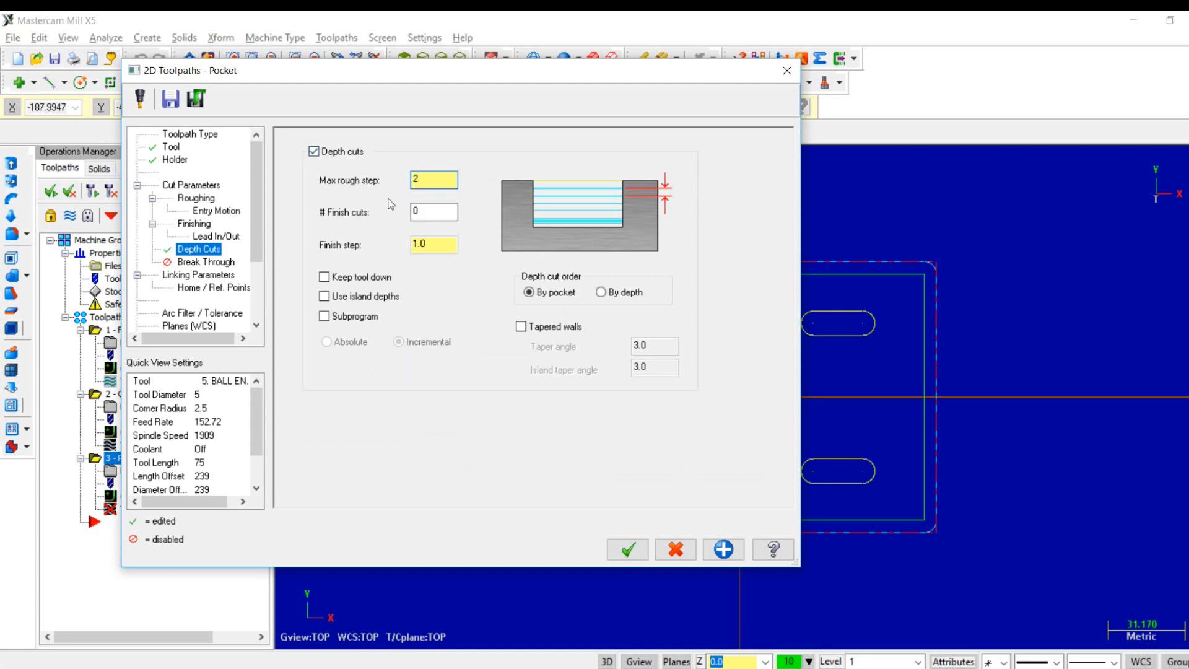
{"action": "double_click", "coordinate": [445, 247]}
{"action": "type", "text": "0"}
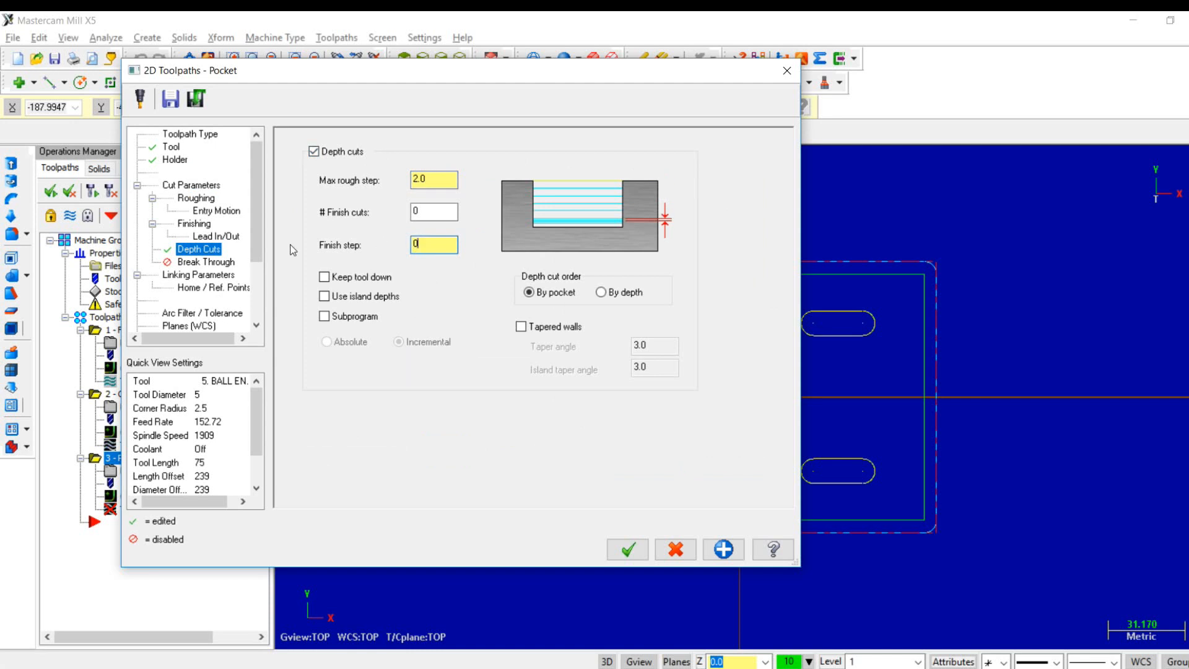
- Enable the 50 mm clearance height, make the pocket's linking heights absolute, enter a negative depth, and accept the toolpath
{"action": "left_click", "coordinate": [182, 275]}
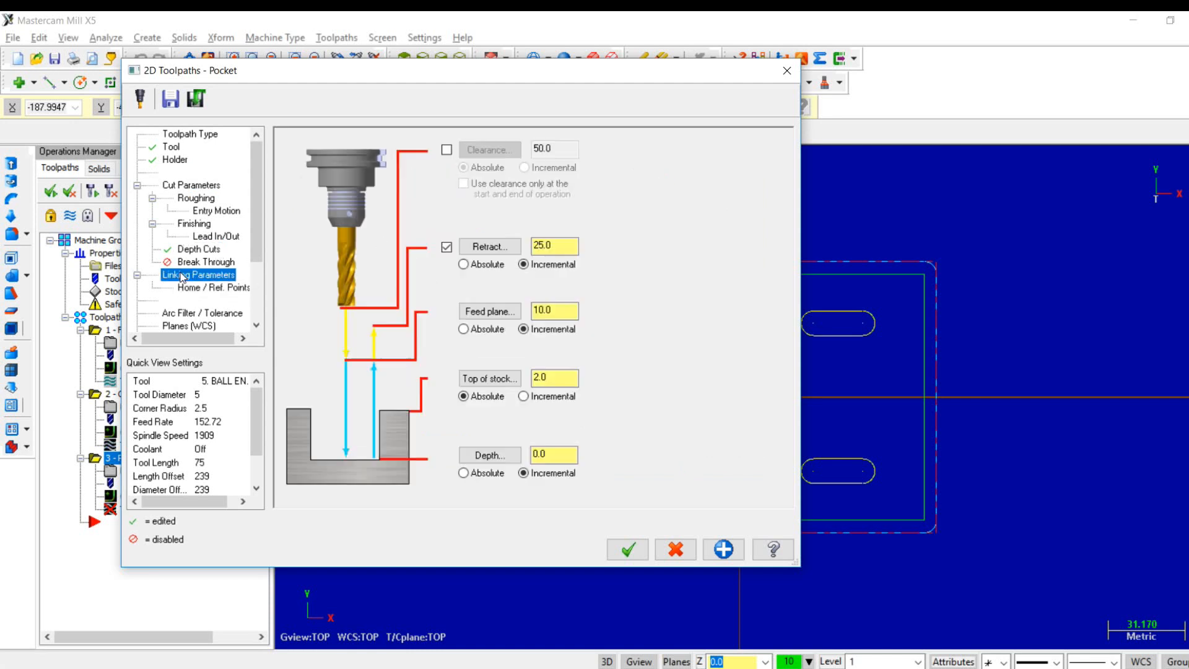
{"action": "left_click", "coordinate": [446, 150]}
{"action": "left_click", "coordinate": [464, 264]}
{"action": "left_click", "coordinate": [464, 329]}
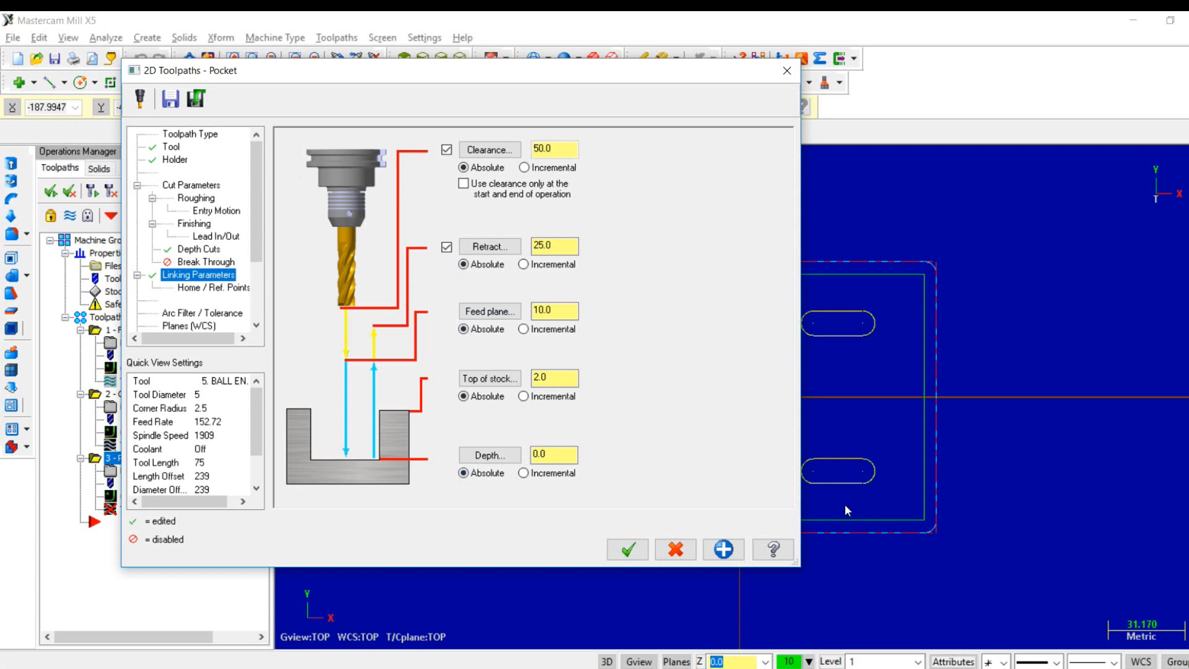
{"action": "double_click", "coordinate": [561, 454]}
{"action": "type", "text": "-"}
{"action": "left_click", "coordinate": [644, 545]}
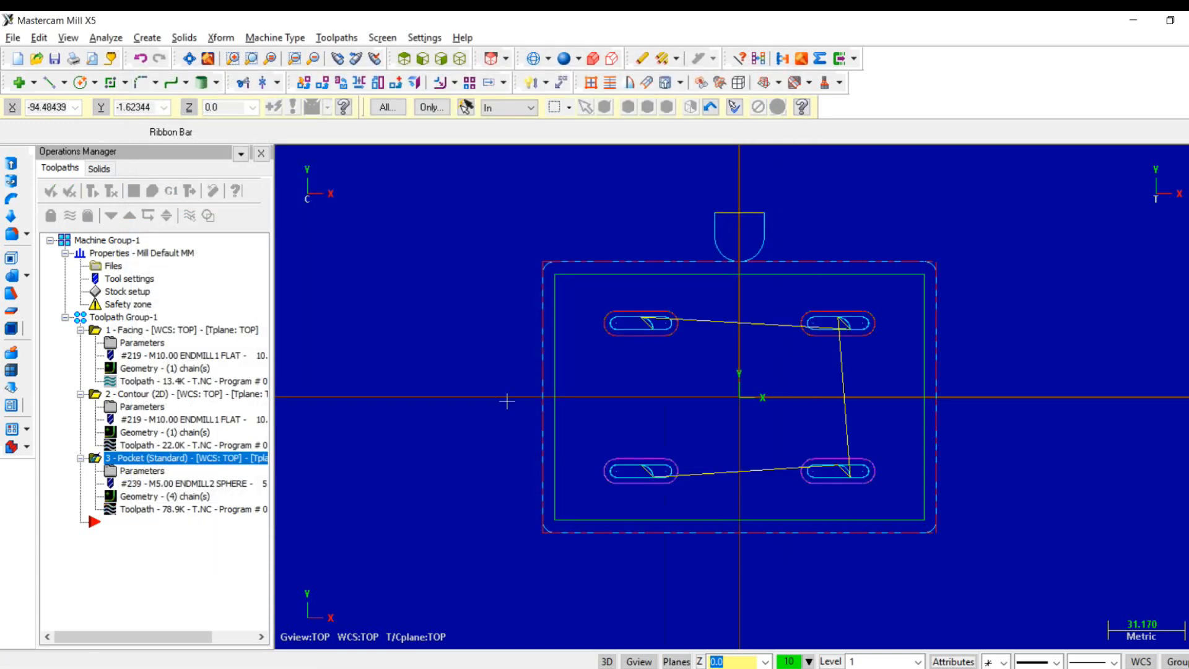
- Run the solid verification of the pocket toolpath in isometric view, and inspect the cut slots in top and front views
{"action": "right_click", "coordinate": [510, 403]}
{"action": "left_click", "coordinate": [555, 585]}
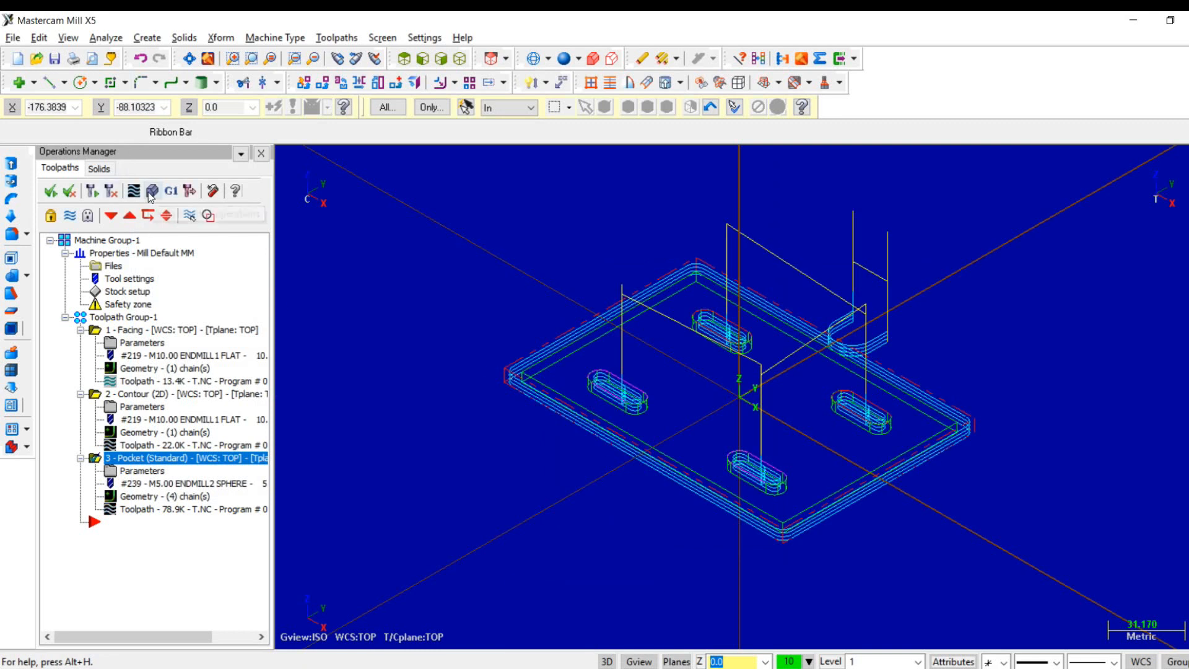
{"action": "left_click", "coordinate": [153, 191]}
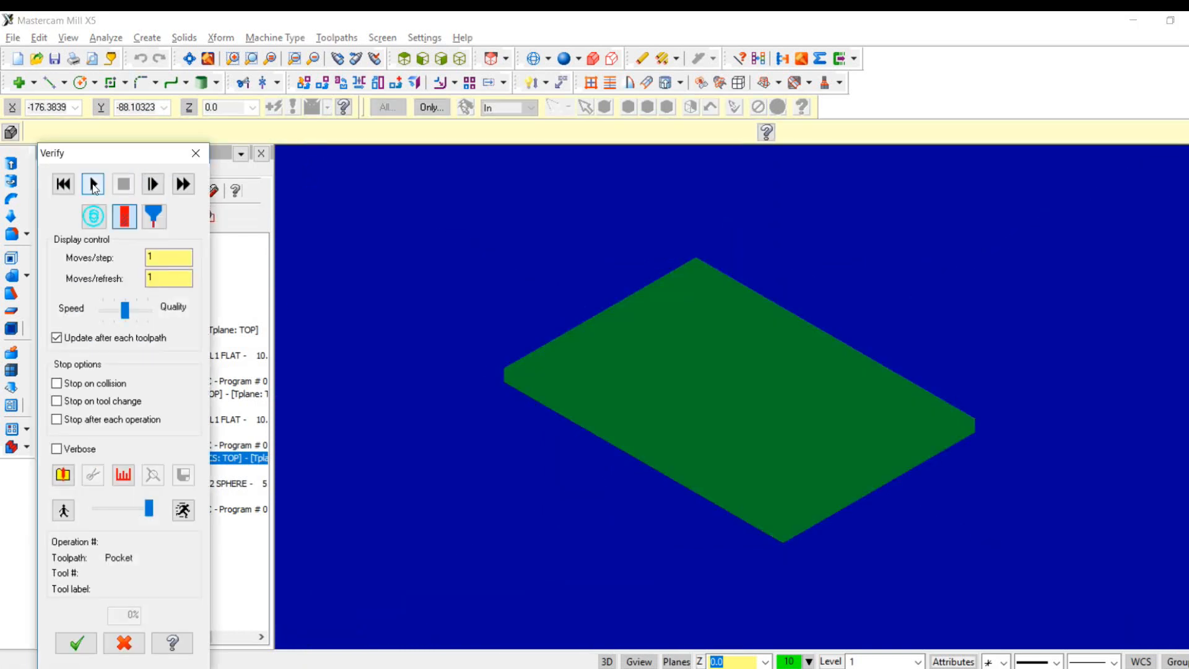
{"action": "left_click", "coordinate": [91, 183]}
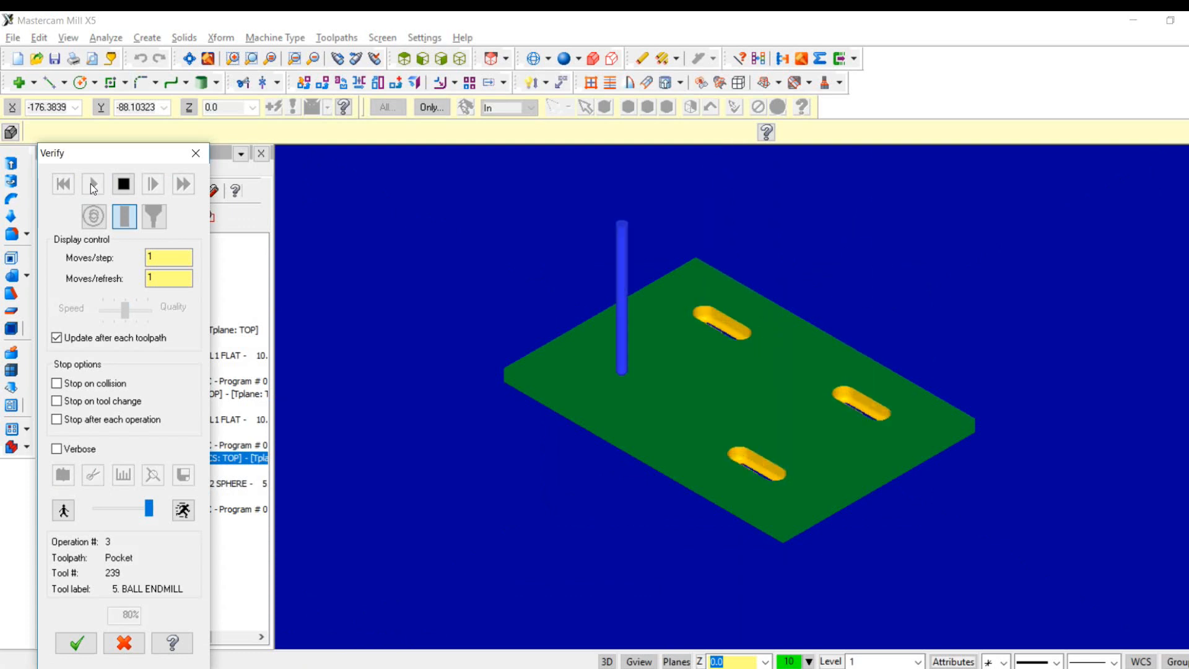
{"action": "right_click", "coordinate": [453, 212]}
{"action": "left_click", "coordinate": [514, 346]}
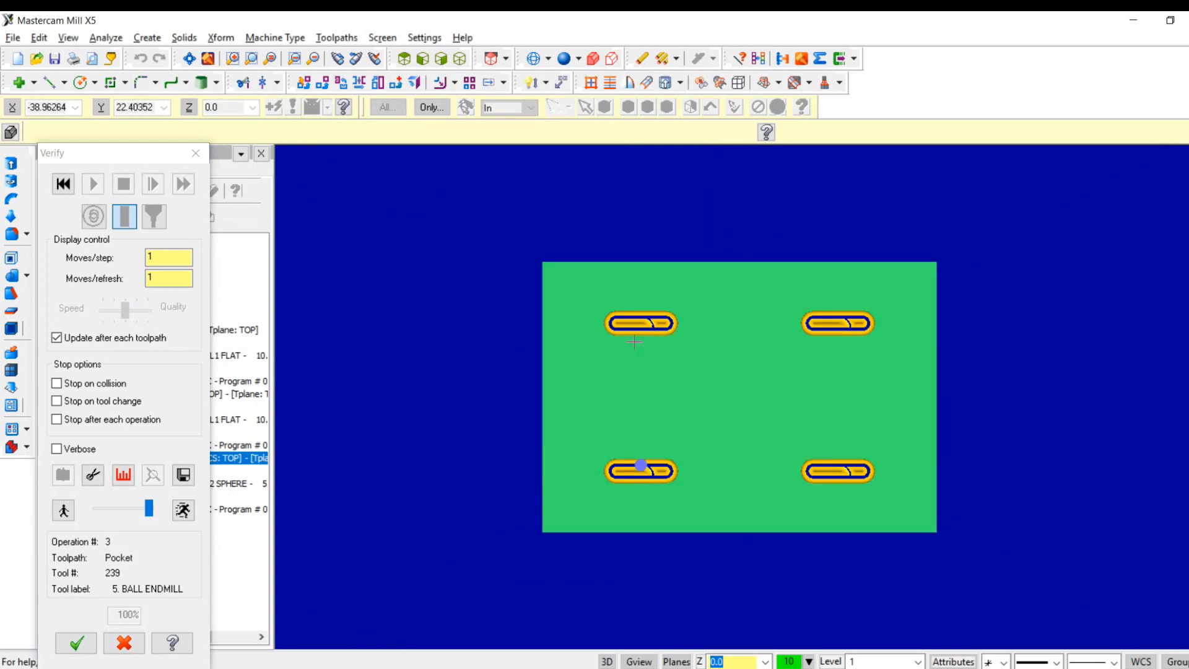
{"action": "right_click", "coordinate": [608, 352]}
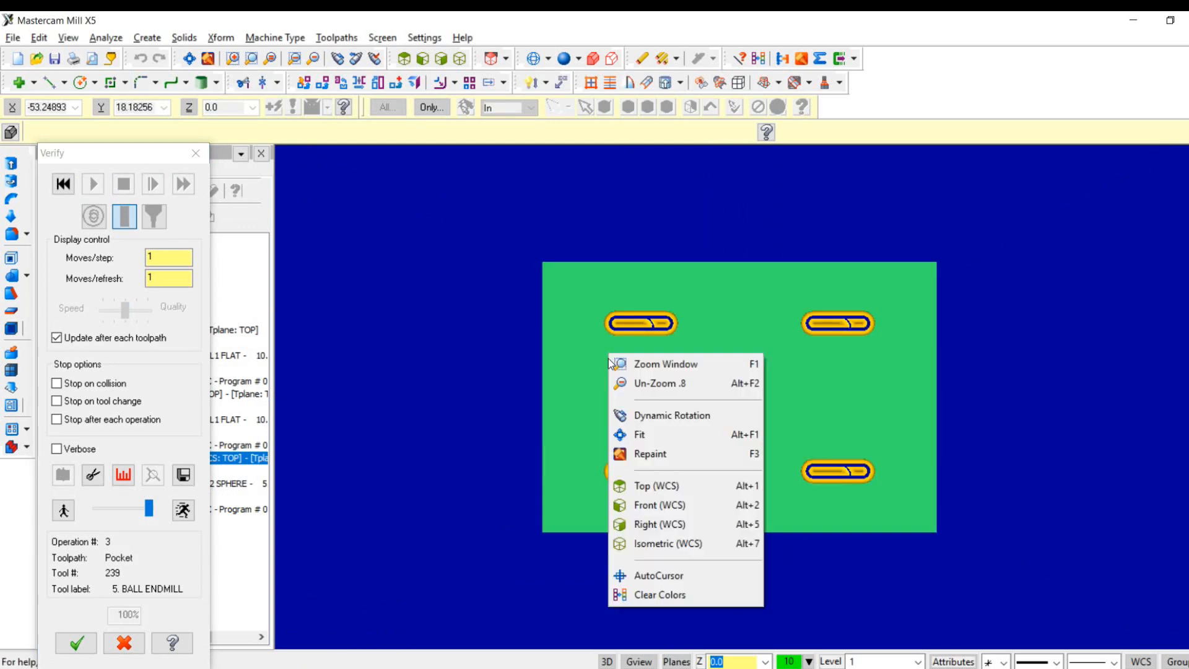
{"action": "left_click", "coordinate": [652, 503]}
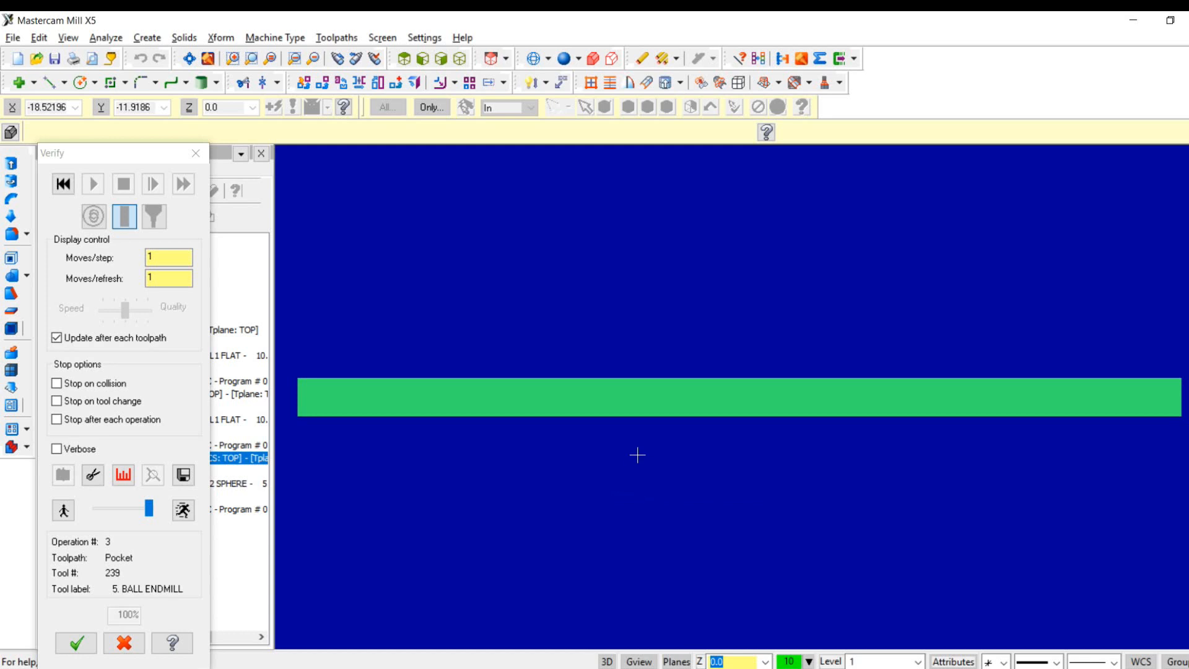
- Replay the pocket verification in front view and examine the tool position relative to the plate's thickness
{"action": "scroll", "coordinate": [637, 454], "scroll_direction": "down", "scroll_amount": 4}
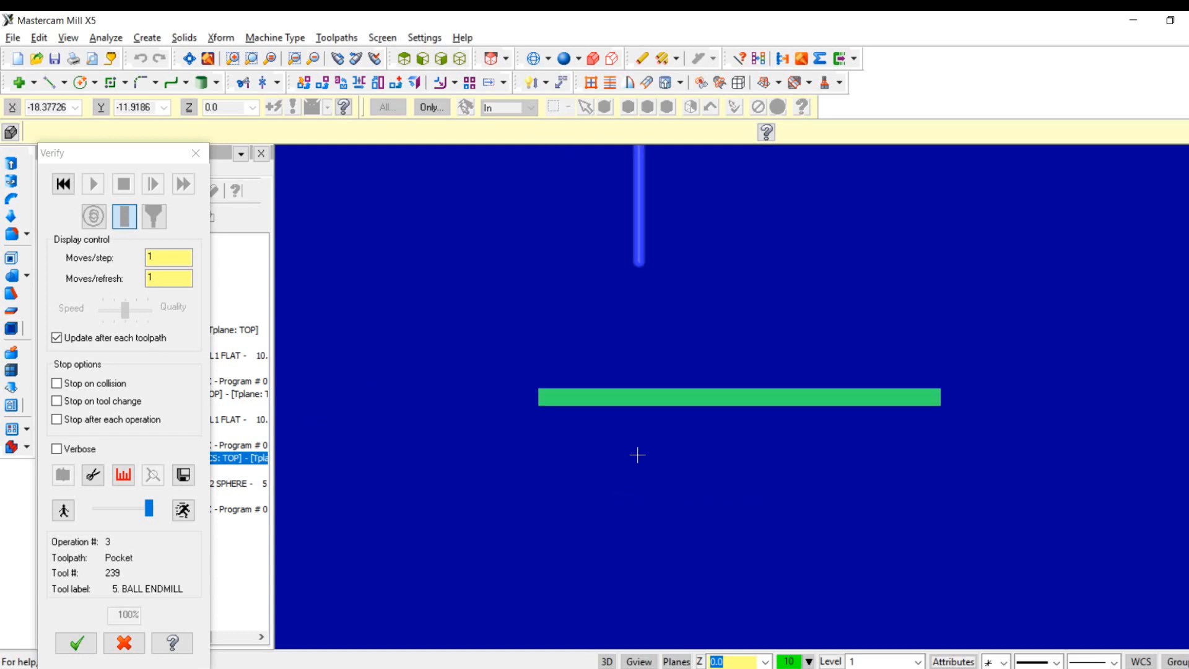
{"action": "right_click", "coordinate": [603, 284]}
{"action": "left_click", "coordinate": [655, 369]}
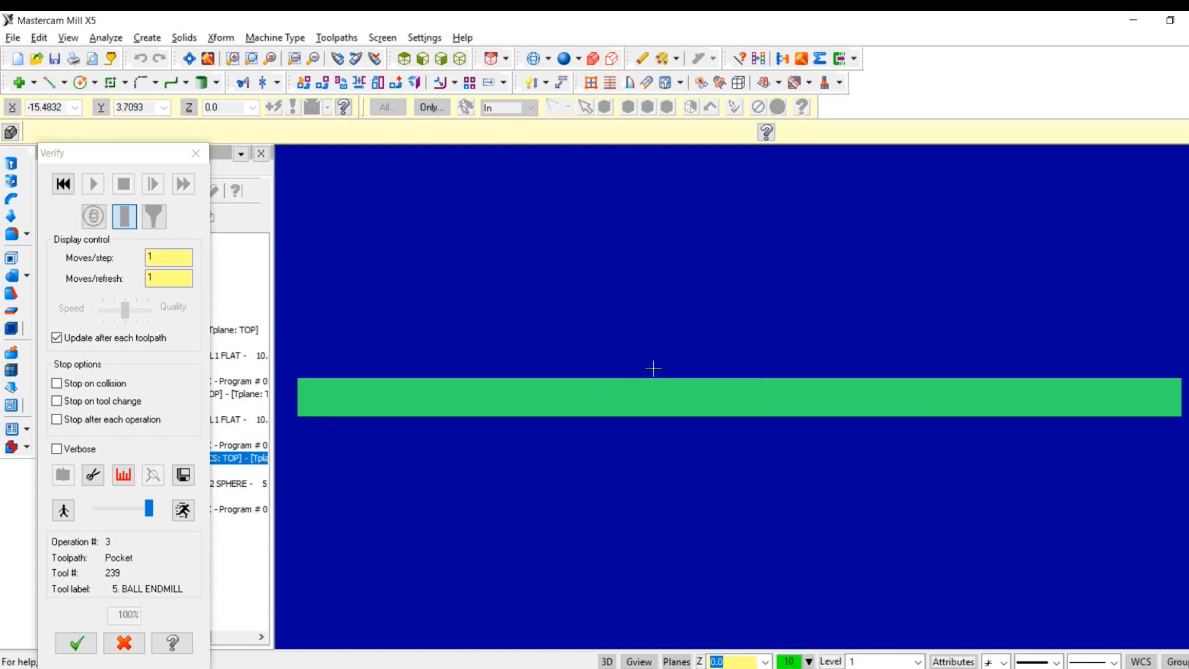
{"action": "scroll", "coordinate": [642, 334], "scroll_direction": "down", "scroll_amount": 2}
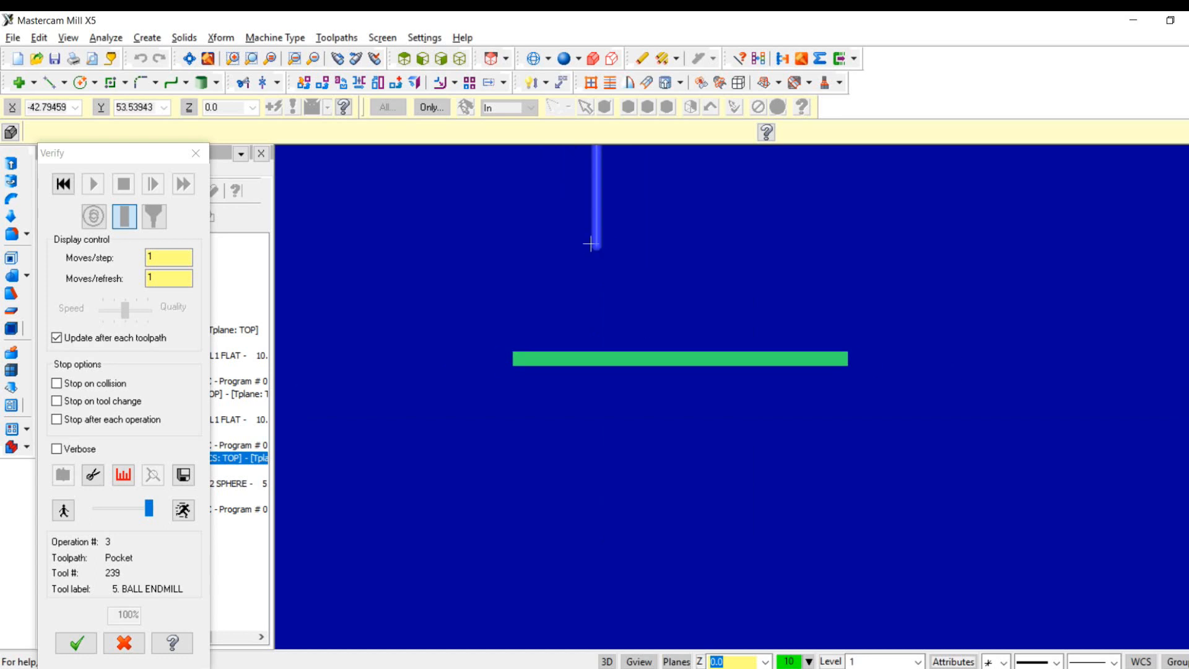
{"action": "left_click", "coordinate": [67, 184]}
{"action": "left_click", "coordinate": [90, 184]}
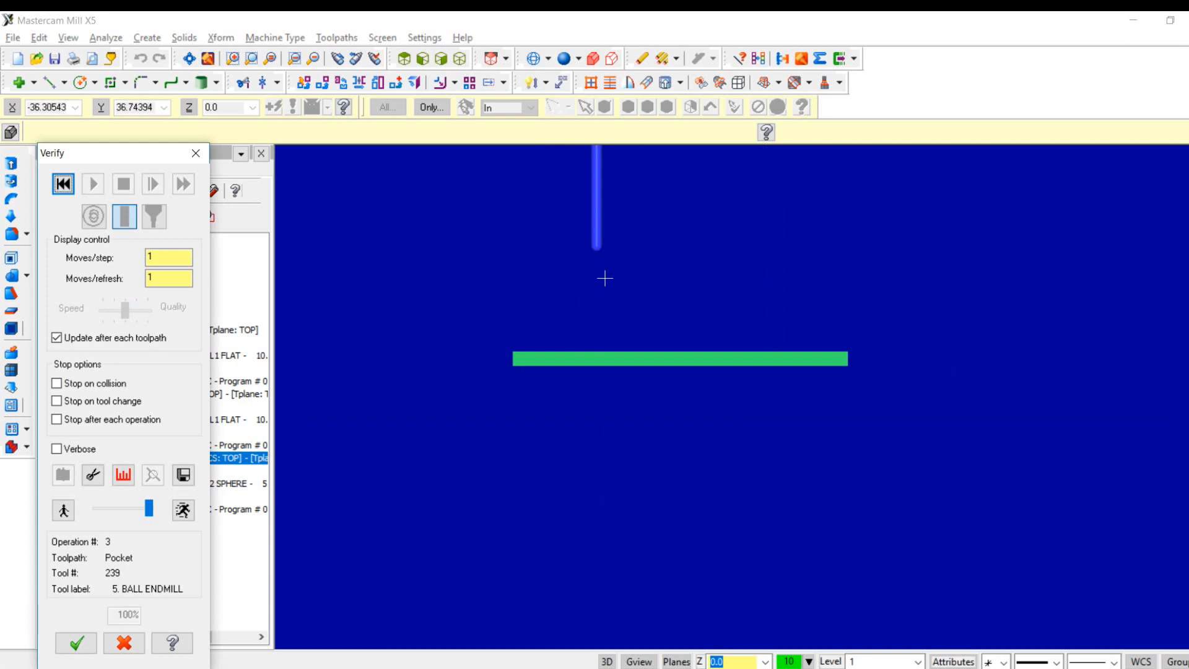
{"action": "left_click", "coordinate": [624, 265]}
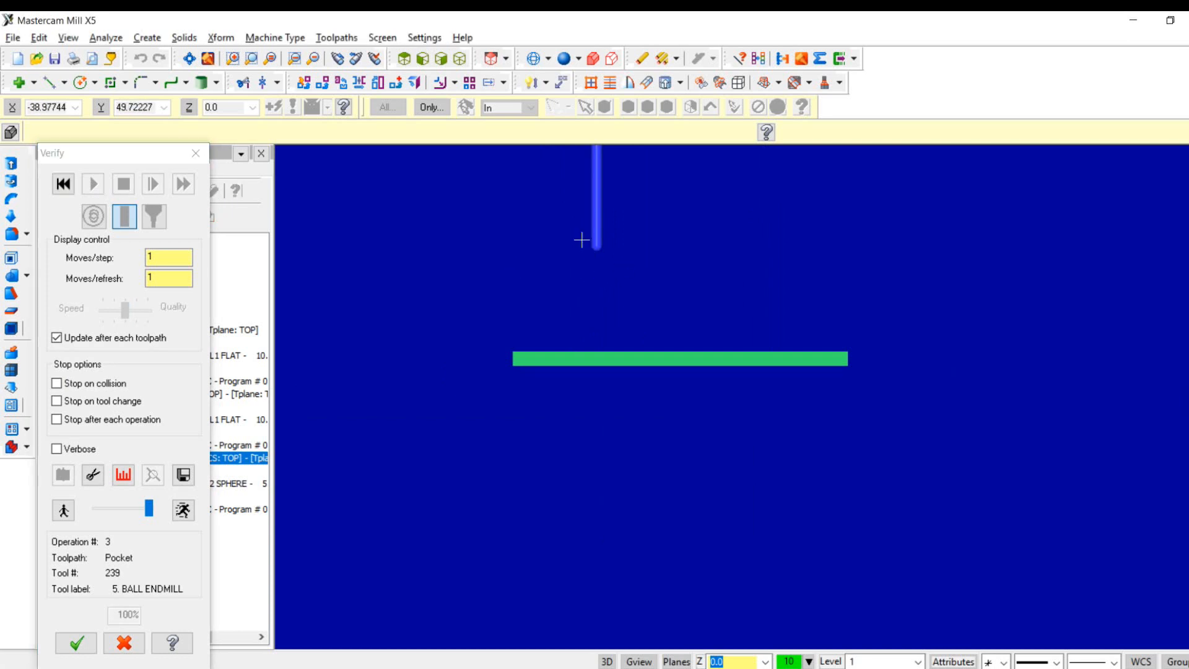
{"action": "right_click", "coordinate": [562, 233]}
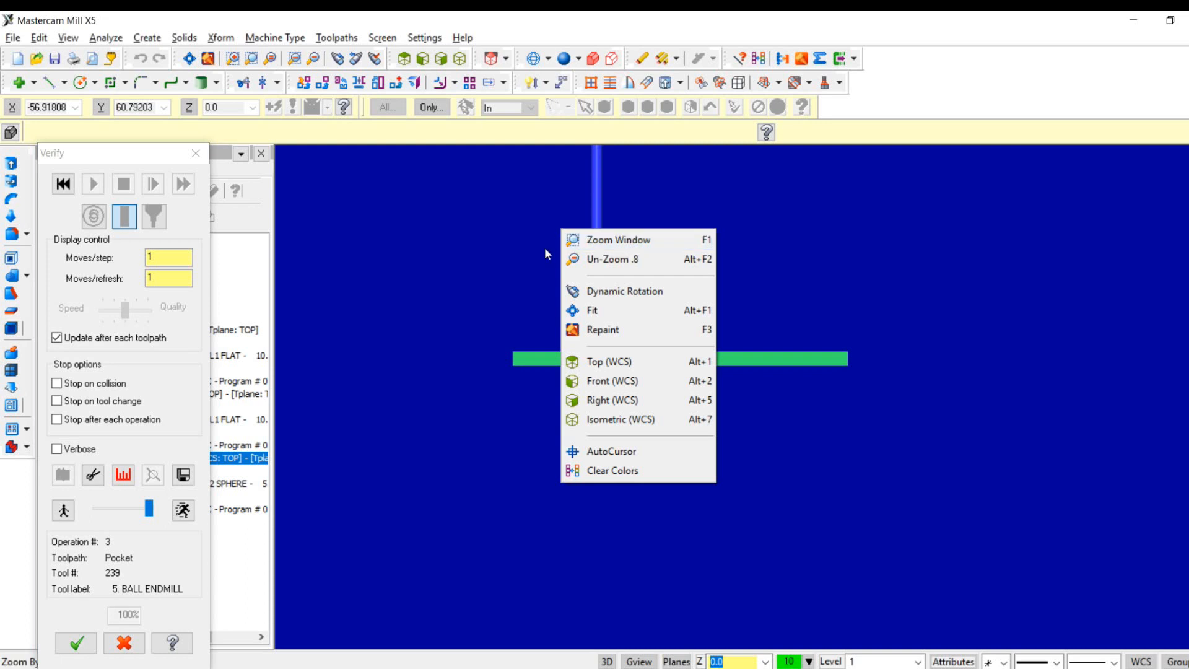
{"action": "left_click", "coordinate": [544, 249]}
{"action": "scroll", "coordinate": [545, 249], "scroll_direction": "down", "scroll_amount": 7}
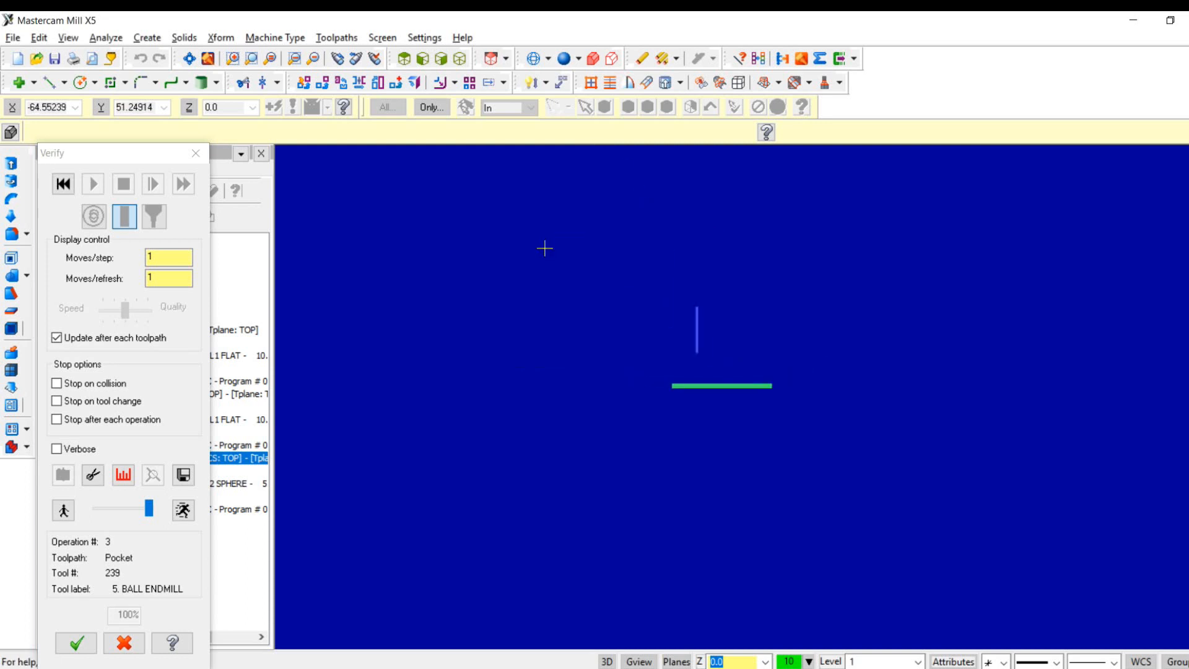
- Inspect the verified slots in top view with the whole plate fitted to the screen, and close the verification
{"action": "right_click", "coordinate": [564, 270]}
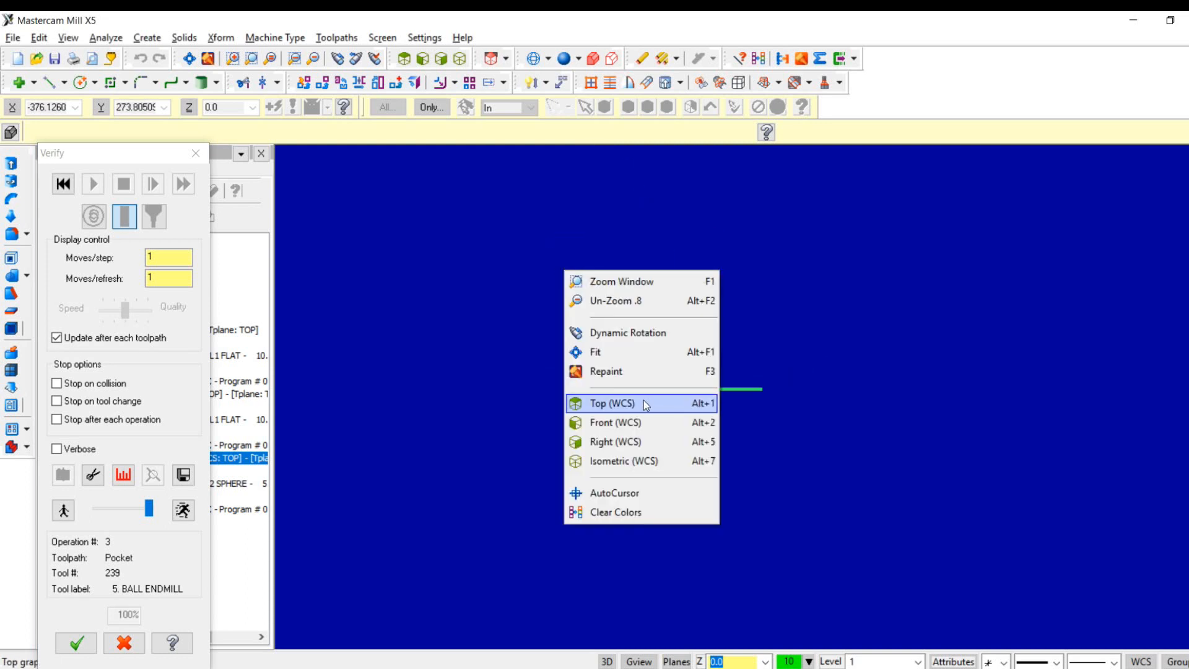
{"action": "left_click", "coordinate": [644, 400]}
{"action": "right_click", "coordinate": [644, 400]}
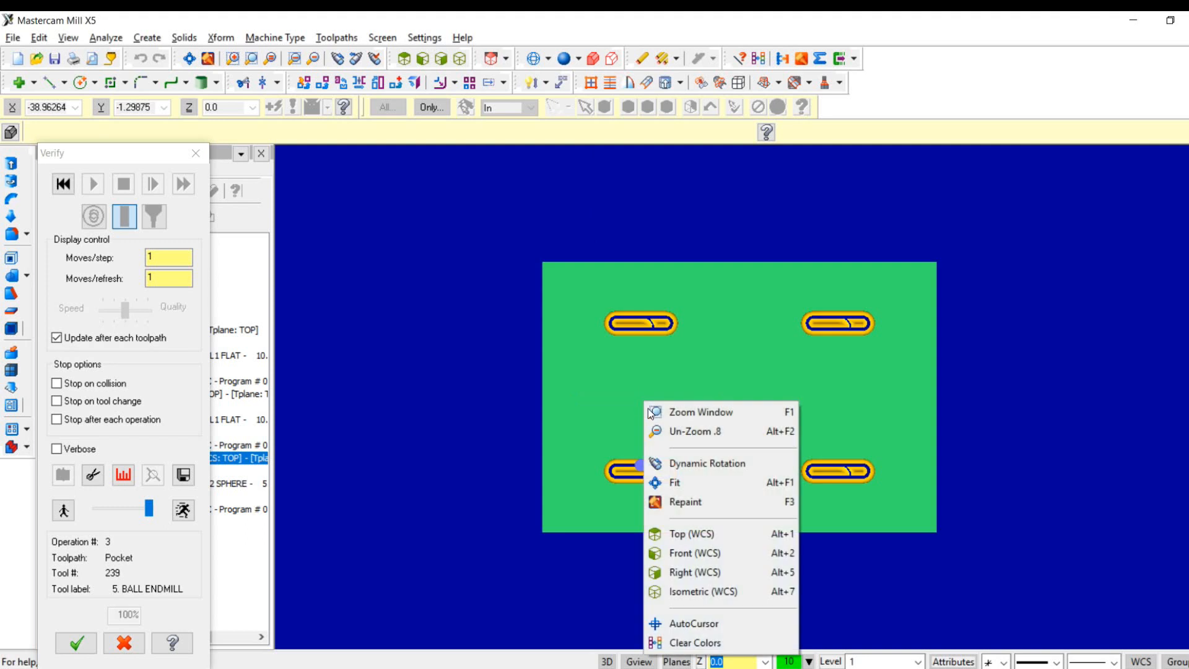
{"action": "left_click", "coordinate": [686, 481]}
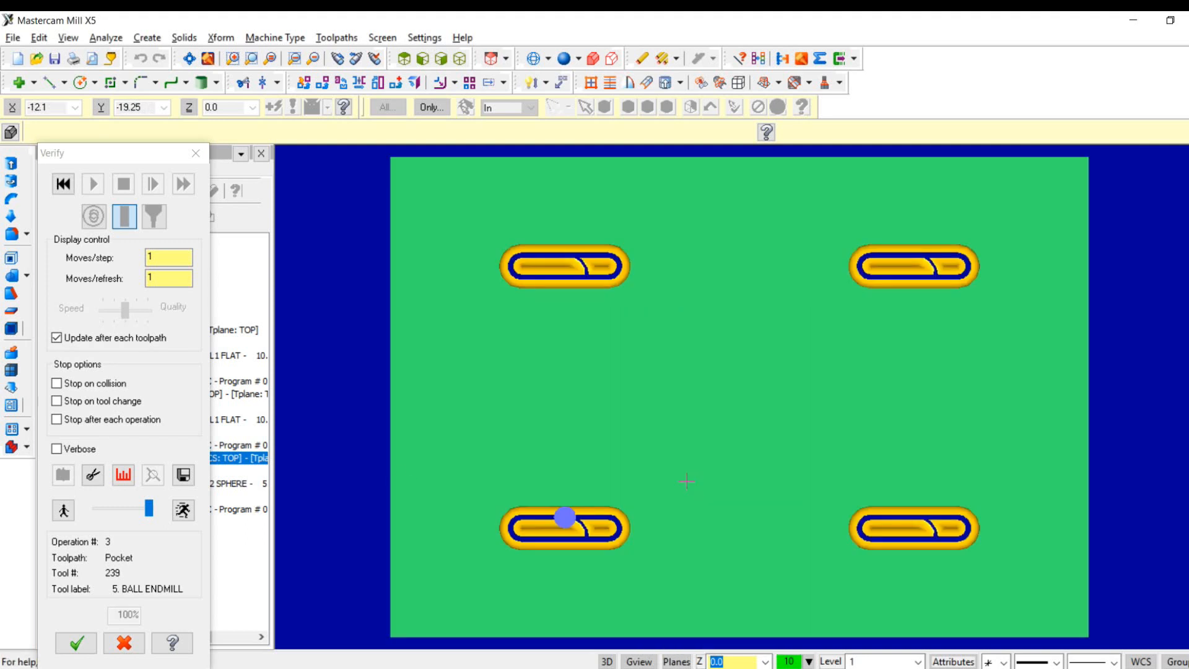
{"action": "left_click", "coordinate": [196, 153]}
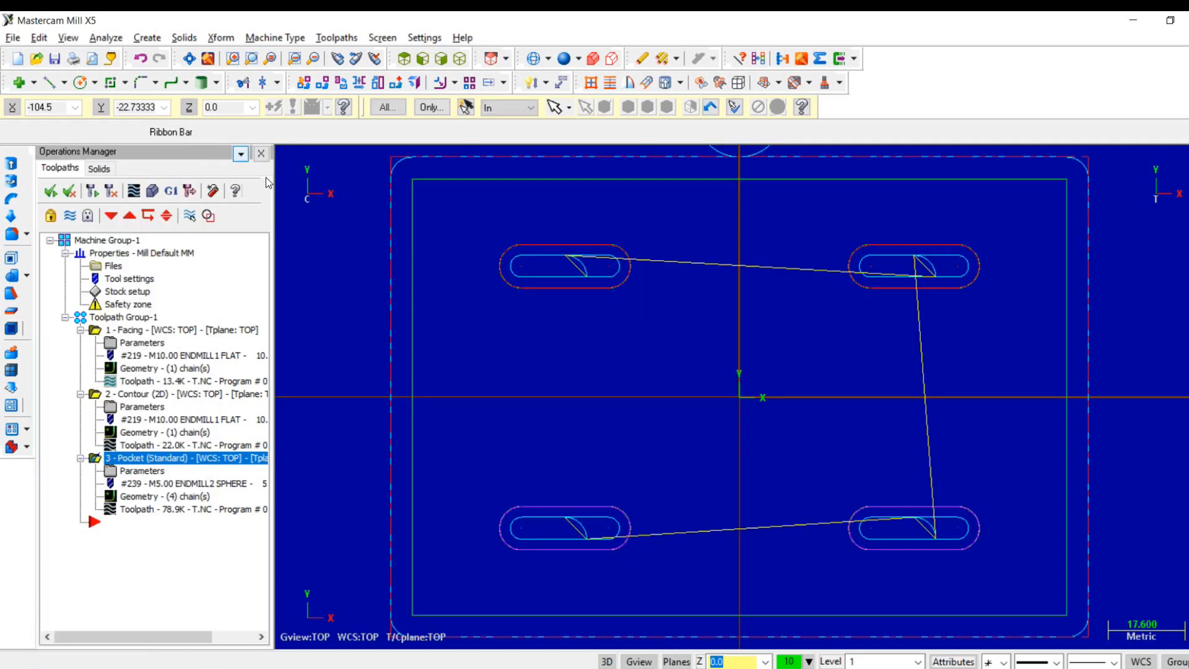
- Set the pocket toolpath's absolute linking depth to -10 mm and regenerate the operation
{"action": "left_click", "coordinate": [148, 472]}
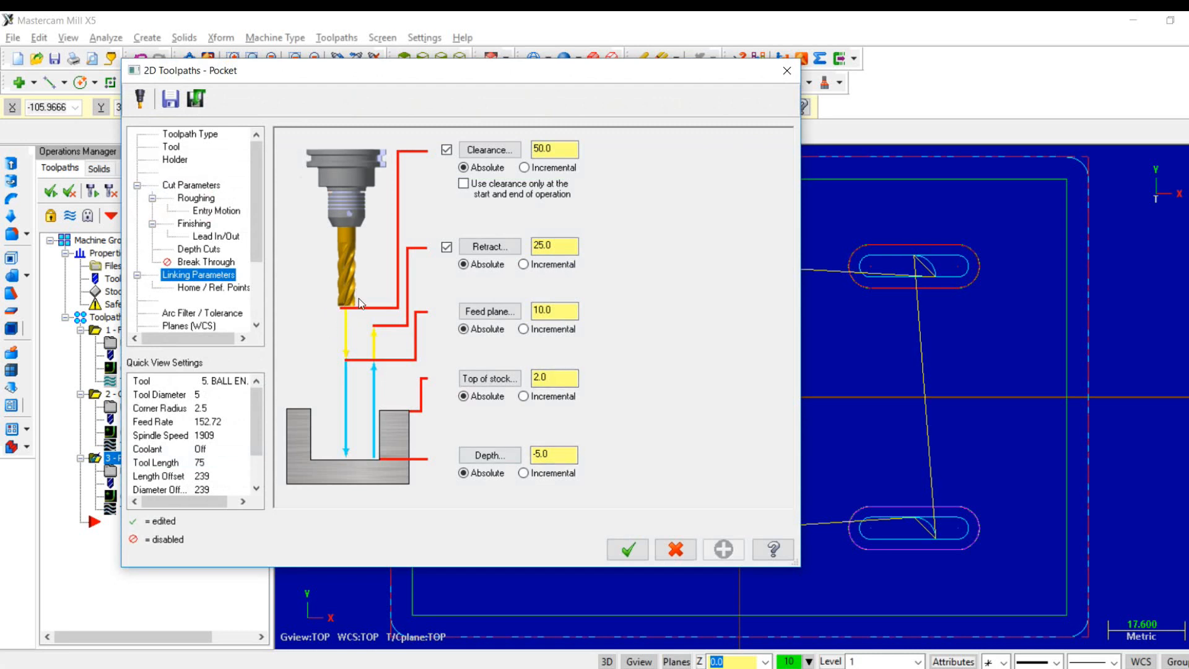
{"action": "left_click", "coordinate": [544, 454]}
{"action": "type", "text": "10"}
{"action": "left_click", "coordinate": [630, 548]}
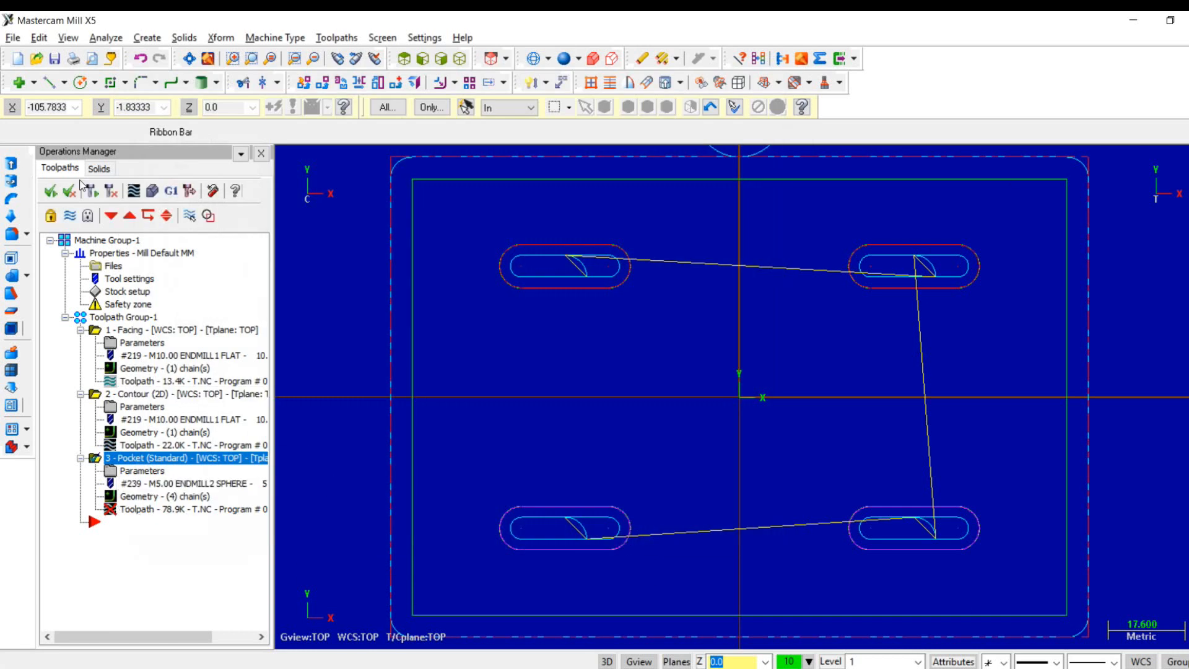
{"action": "left_click", "coordinate": [112, 194]}
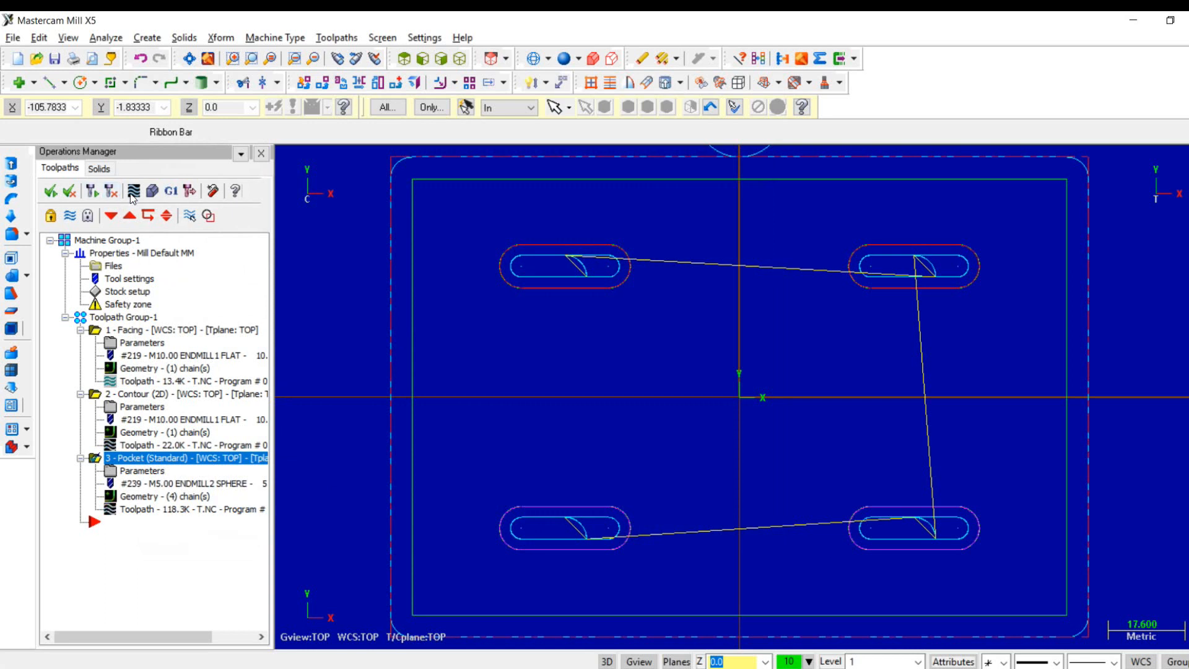
- Verify the deepened pocket toolpath, replay the simulation in isometric view, and close the verification
{"action": "left_click", "coordinate": [152, 191]}
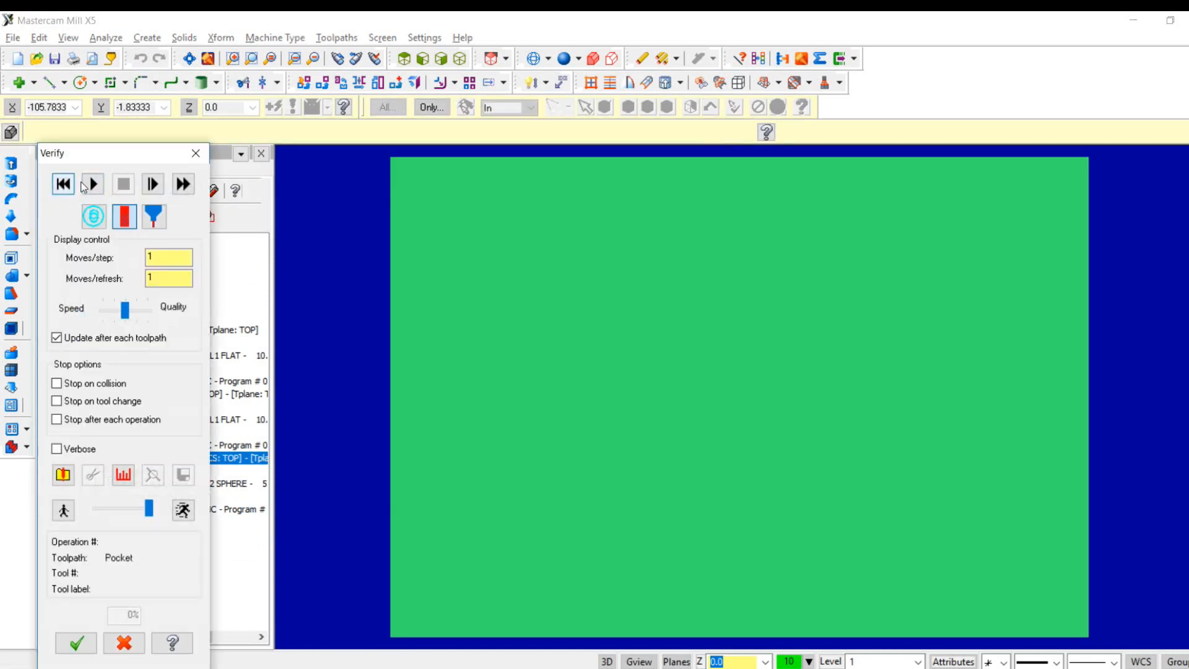
{"action": "left_click", "coordinate": [94, 183]}
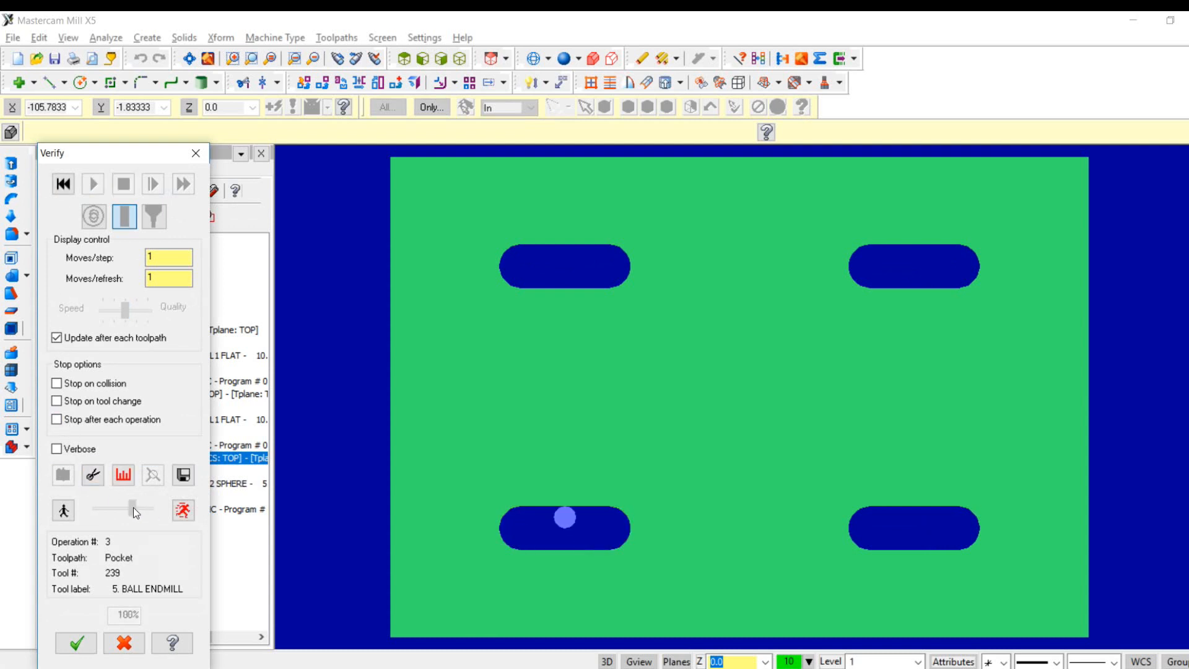
{"action": "left_click", "coordinate": [63, 183]}
{"action": "left_click", "coordinate": [92, 186]}
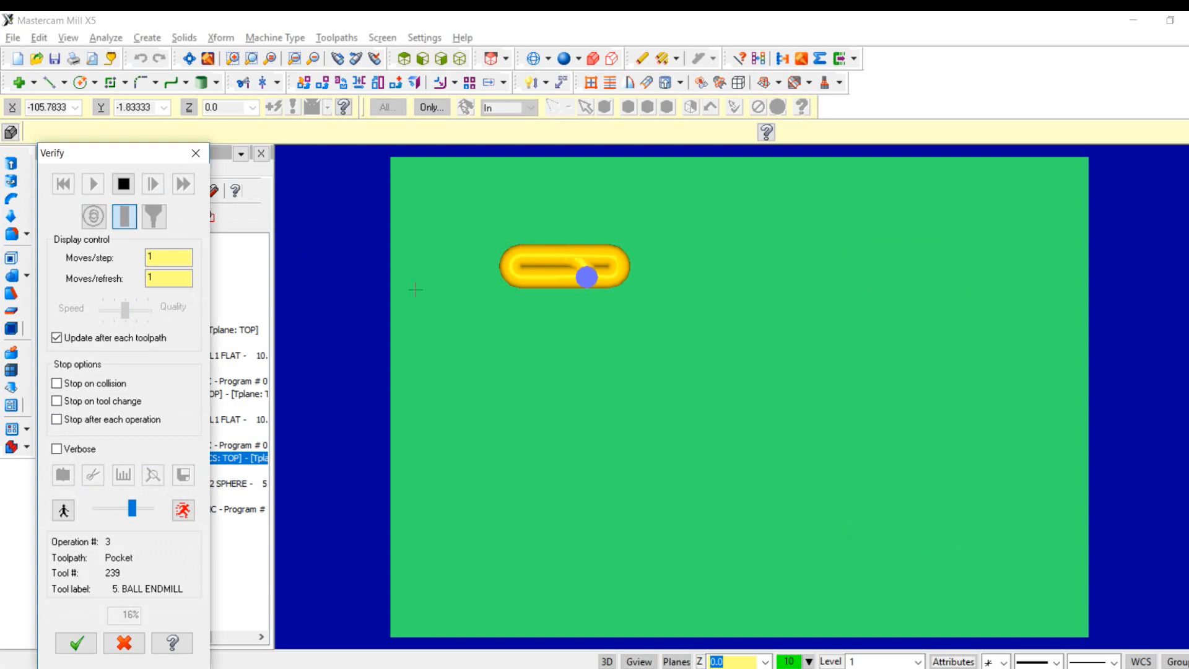
{"action": "right_click", "coordinate": [370, 282]}
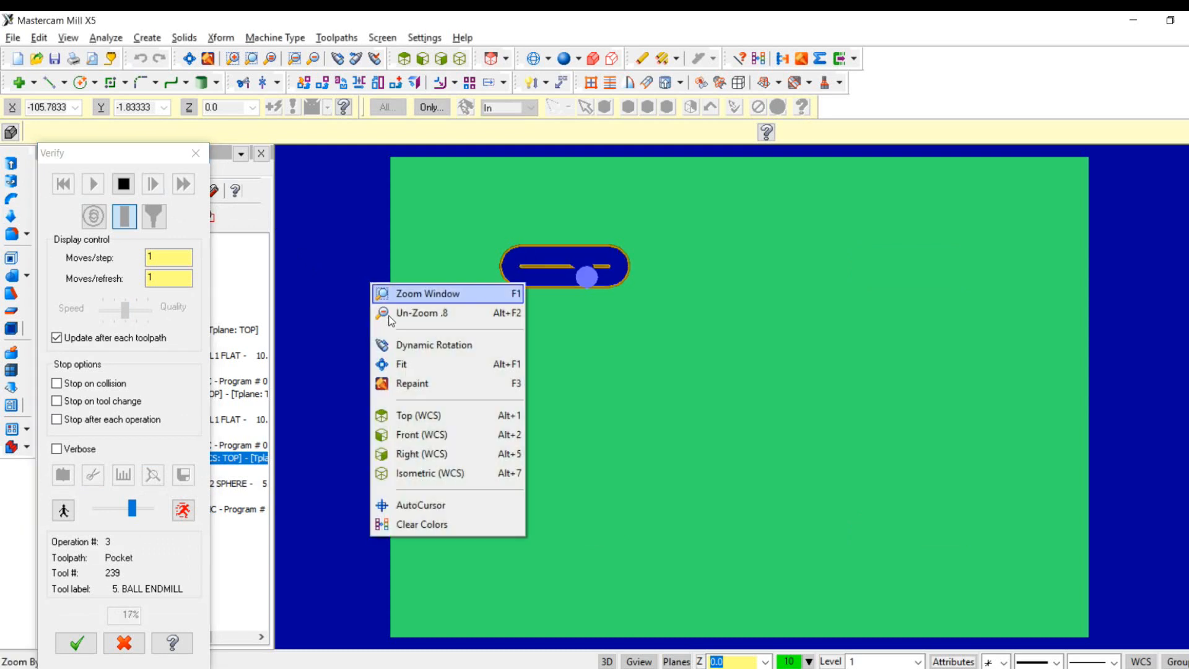
{"action": "left_click", "coordinate": [437, 473]}
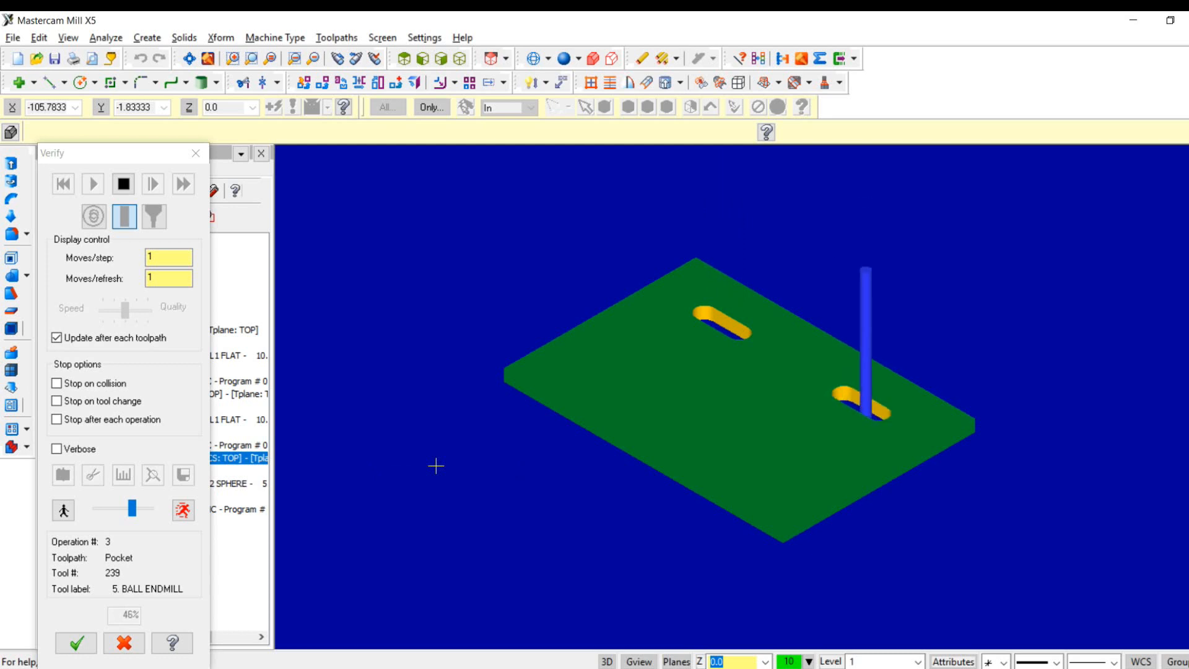
{"action": "left_click", "coordinate": [89, 644]}
- Verify all operations in Toolpath Group-1 together, raising the simulation speed to maximum, and close the verification
{"action": "left_click", "coordinate": [116, 327]}
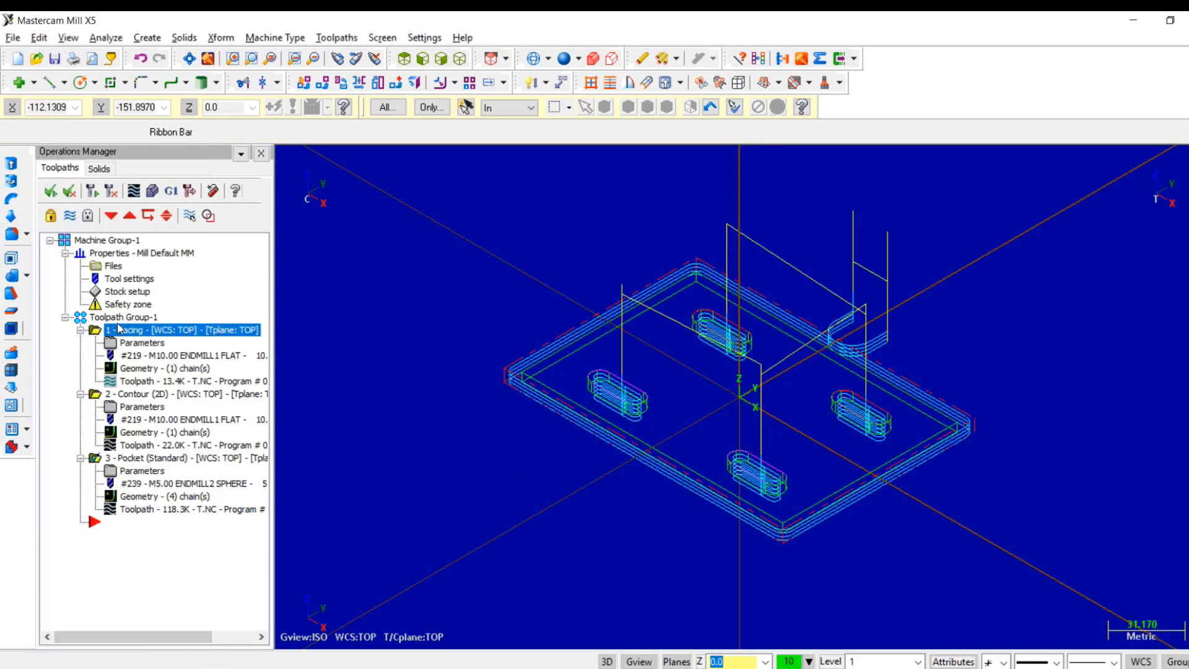
{"action": "left_click", "coordinate": [114, 317]}
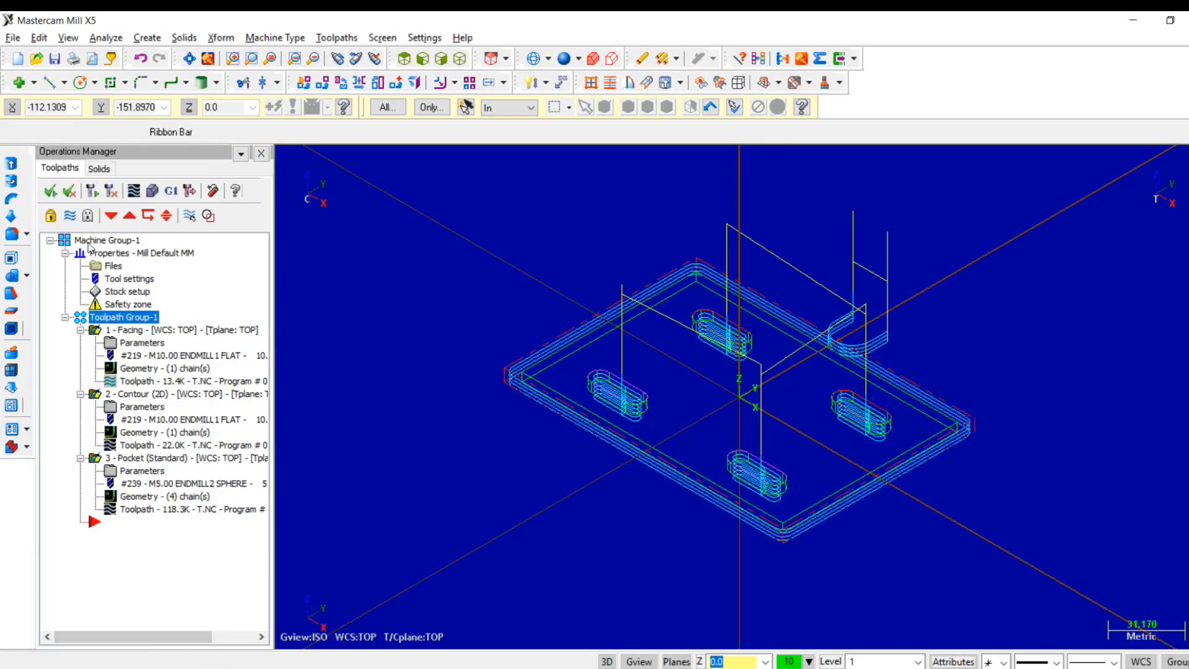
{"action": "left_click", "coordinate": [152, 191]}
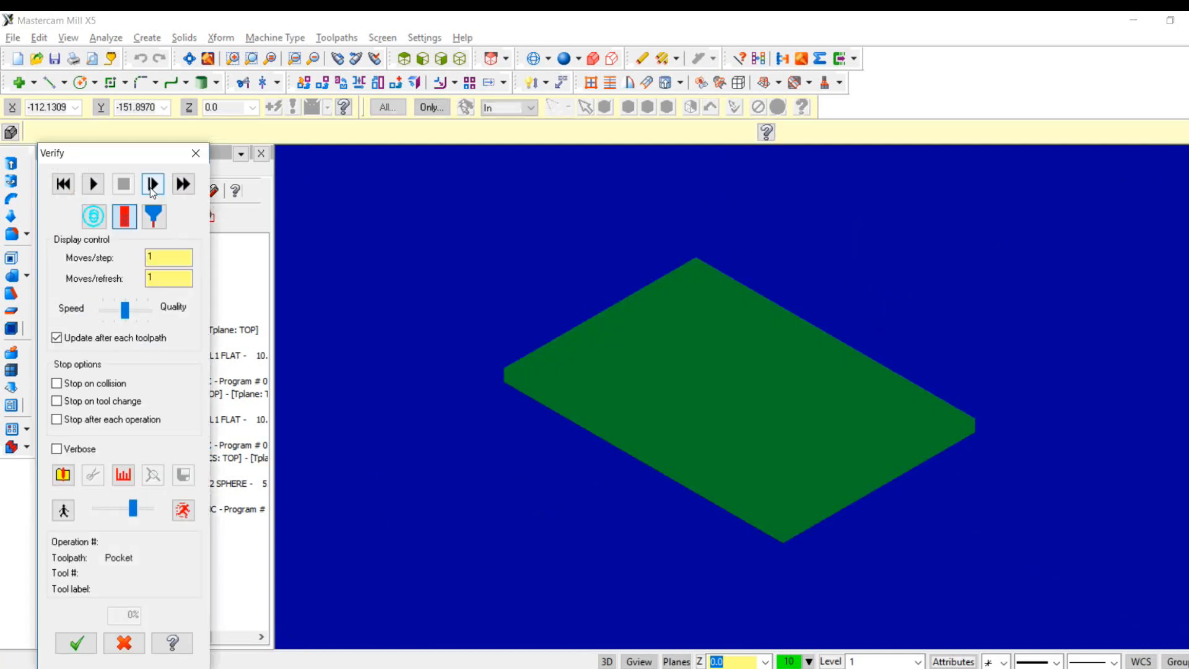
{"action": "left_click", "coordinate": [96, 184]}
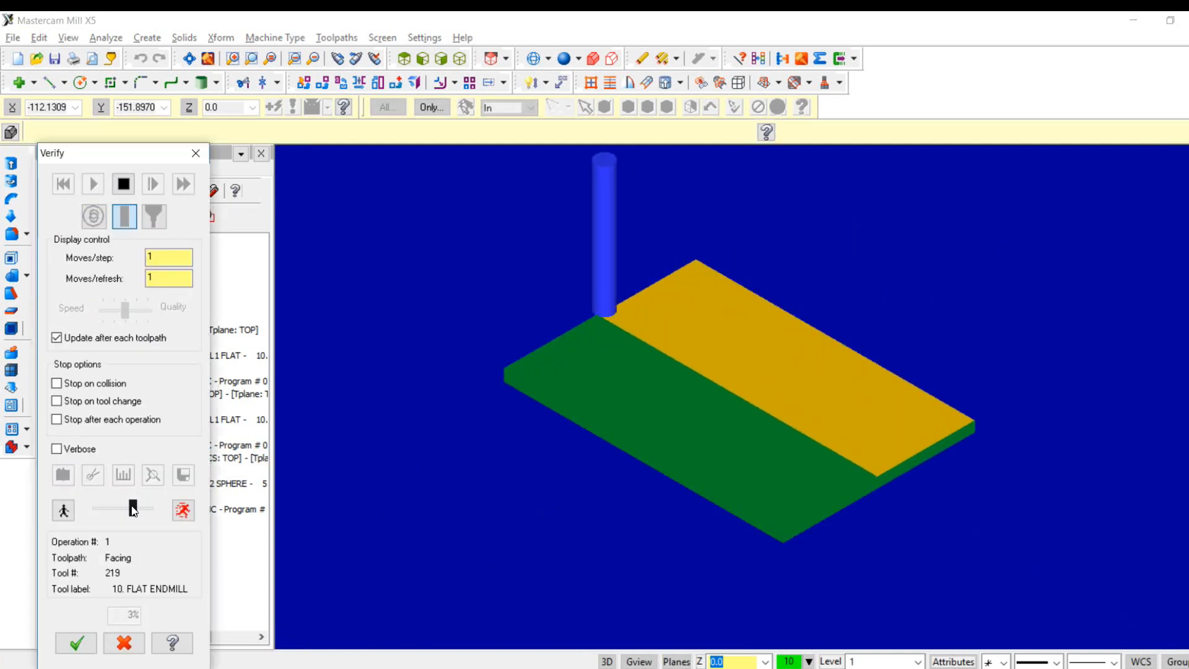
{"action": "left_click_drag", "start_coordinate": [133, 509], "coordinate": [148, 509]}
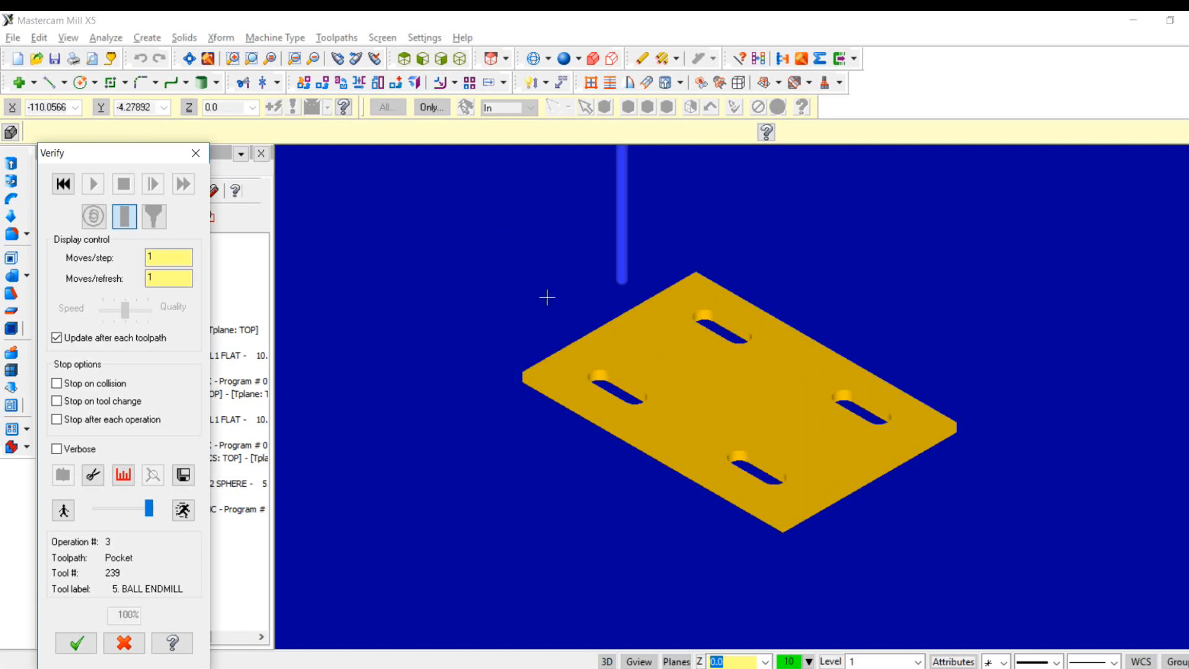
{"action": "left_click", "coordinate": [80, 644]}
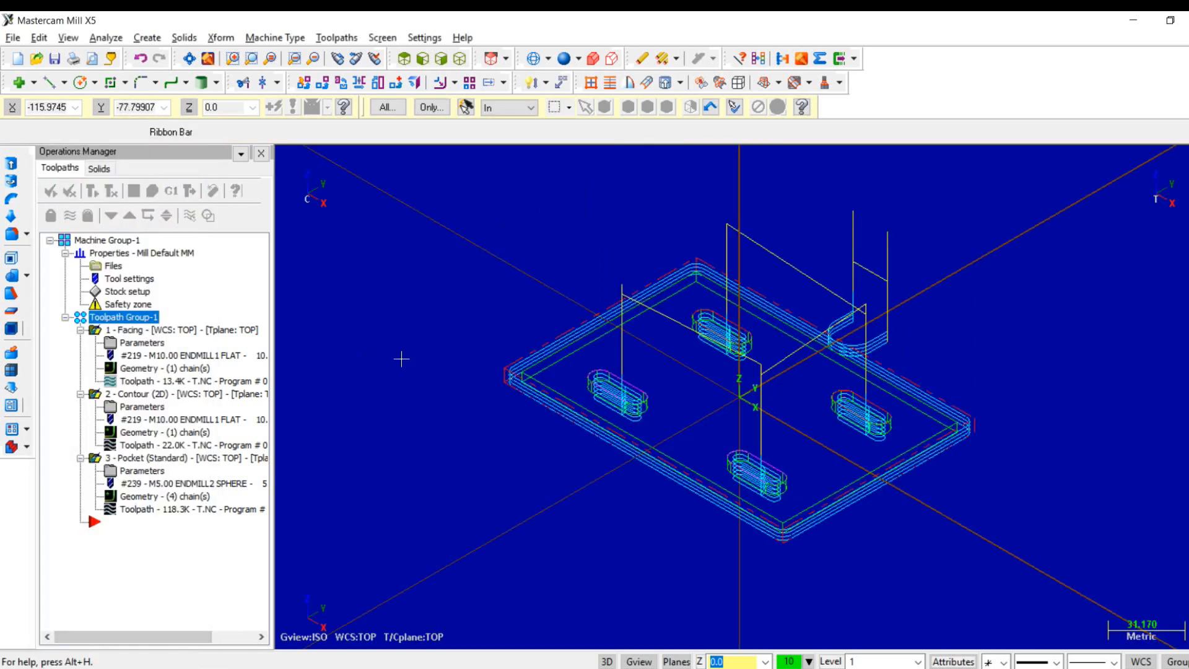
- Hide the toolpath display of all three operations and start post processing them
{"action": "left_click", "coordinate": [71, 218]}
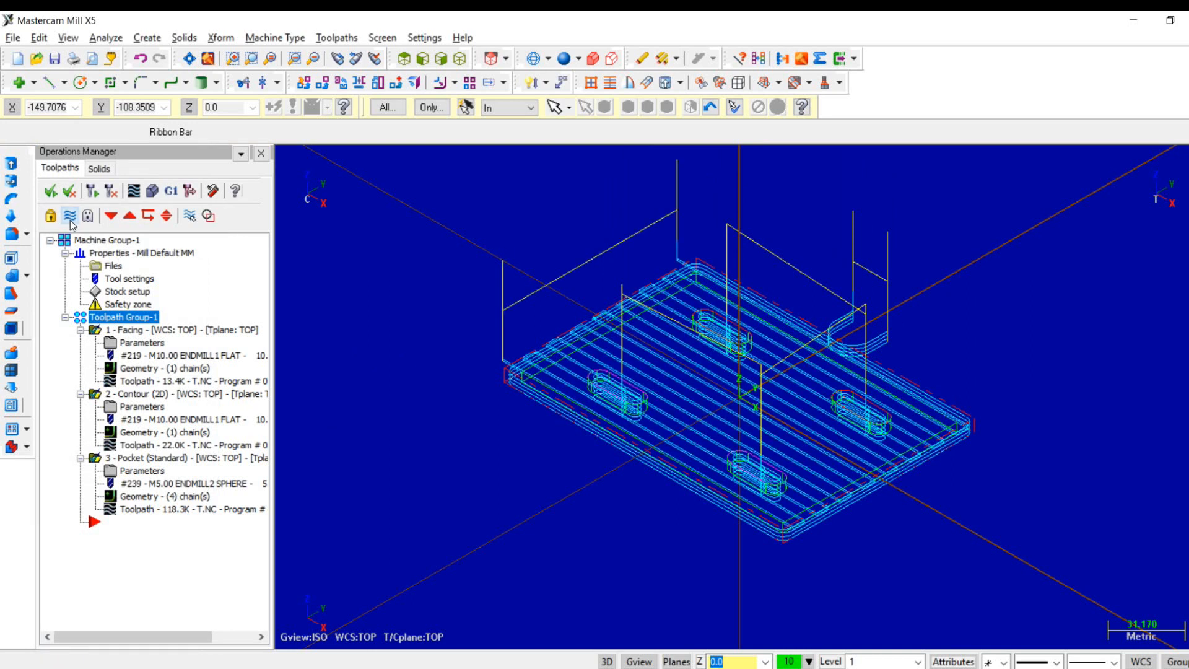
{"action": "left_click", "coordinate": [71, 221]}
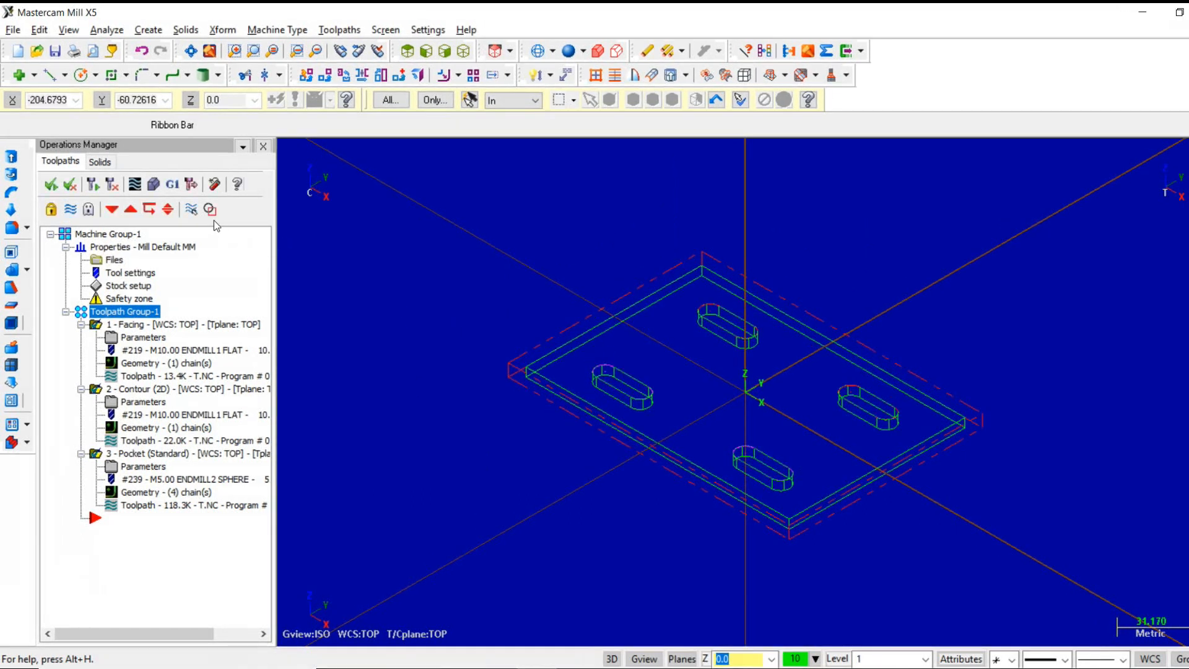
{"action": "left_click", "coordinate": [173, 184]}
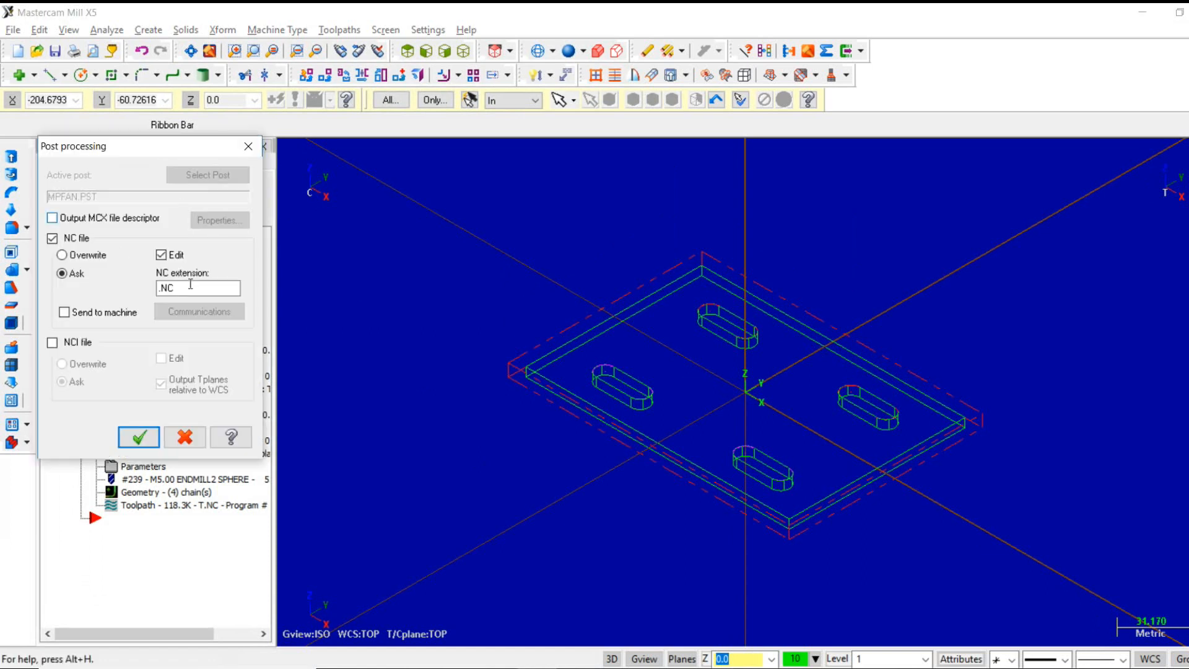